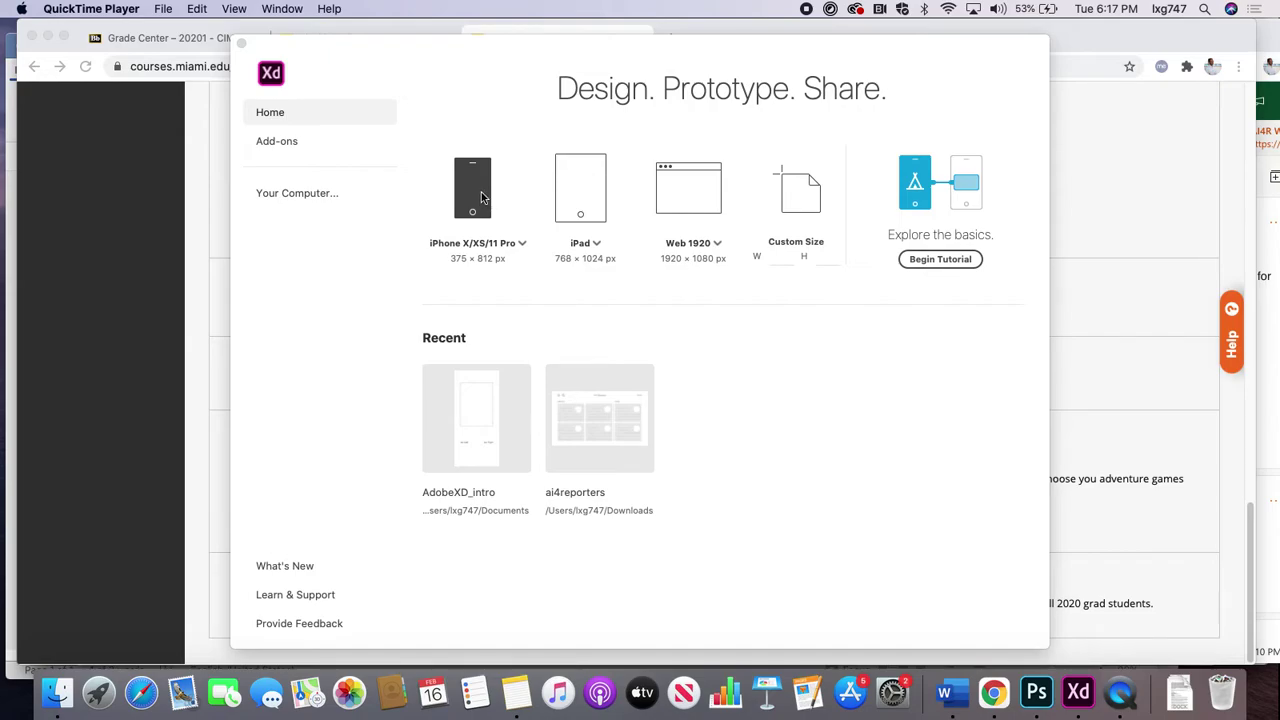
- Create a new design document from the iPhone X/XS/11 Pro preset, 375 × 812 px
left_click(481, 193)
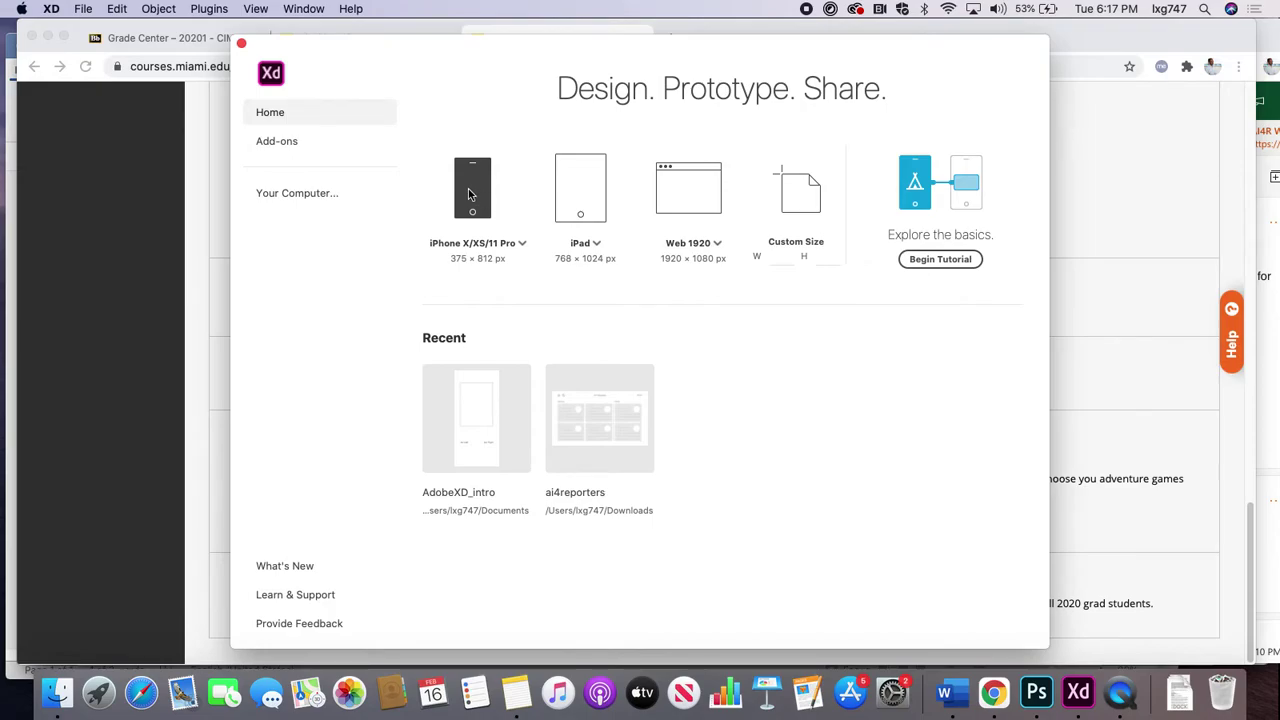
left_click(465, 190)
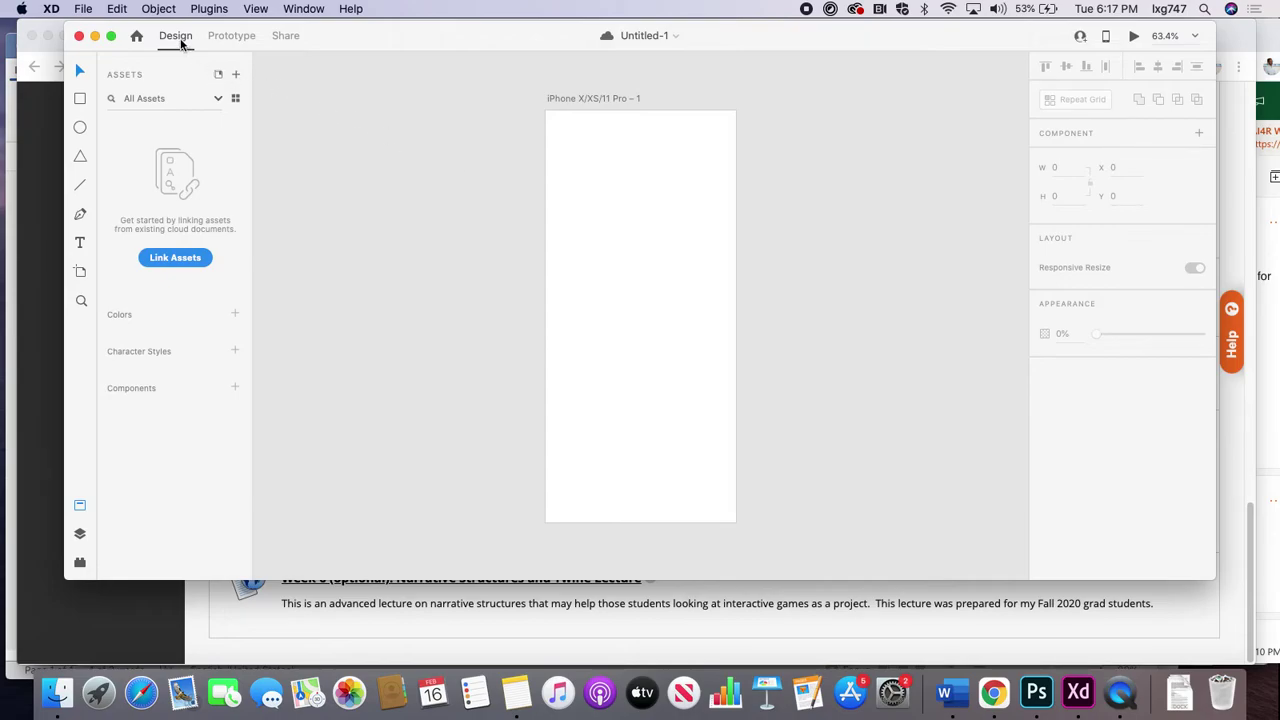
left_click(229, 37)
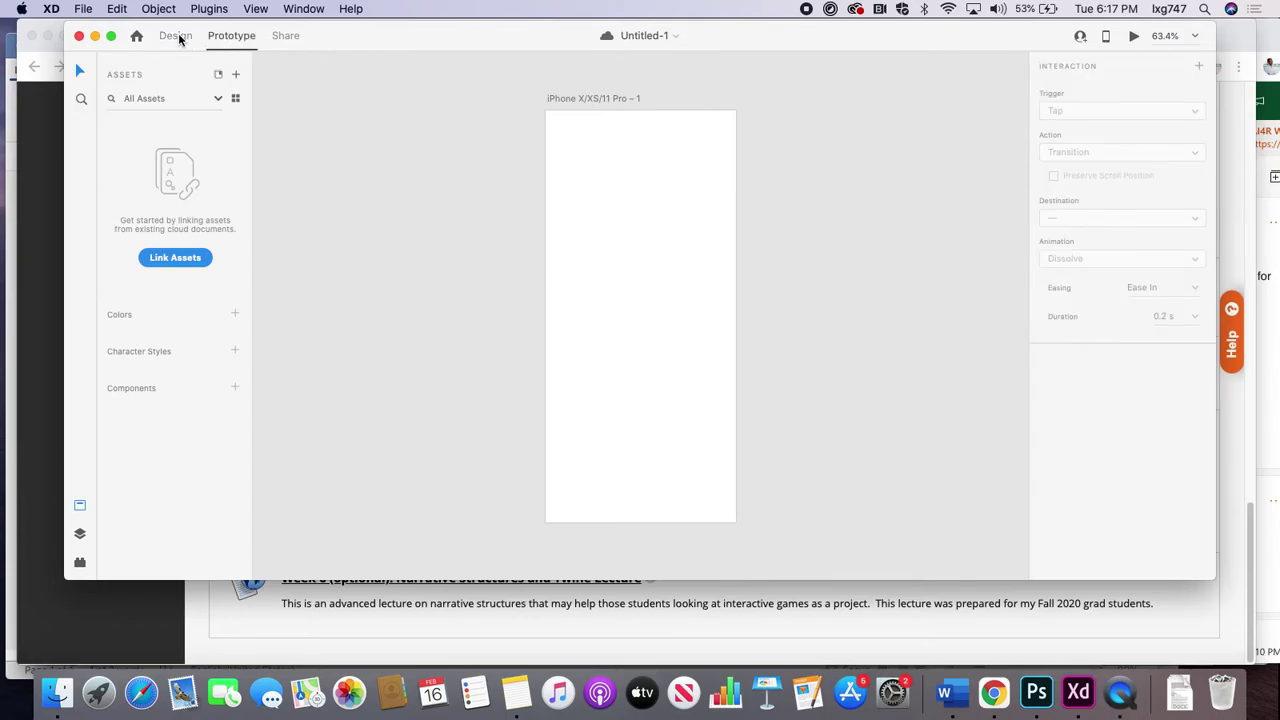
left_click(177, 37)
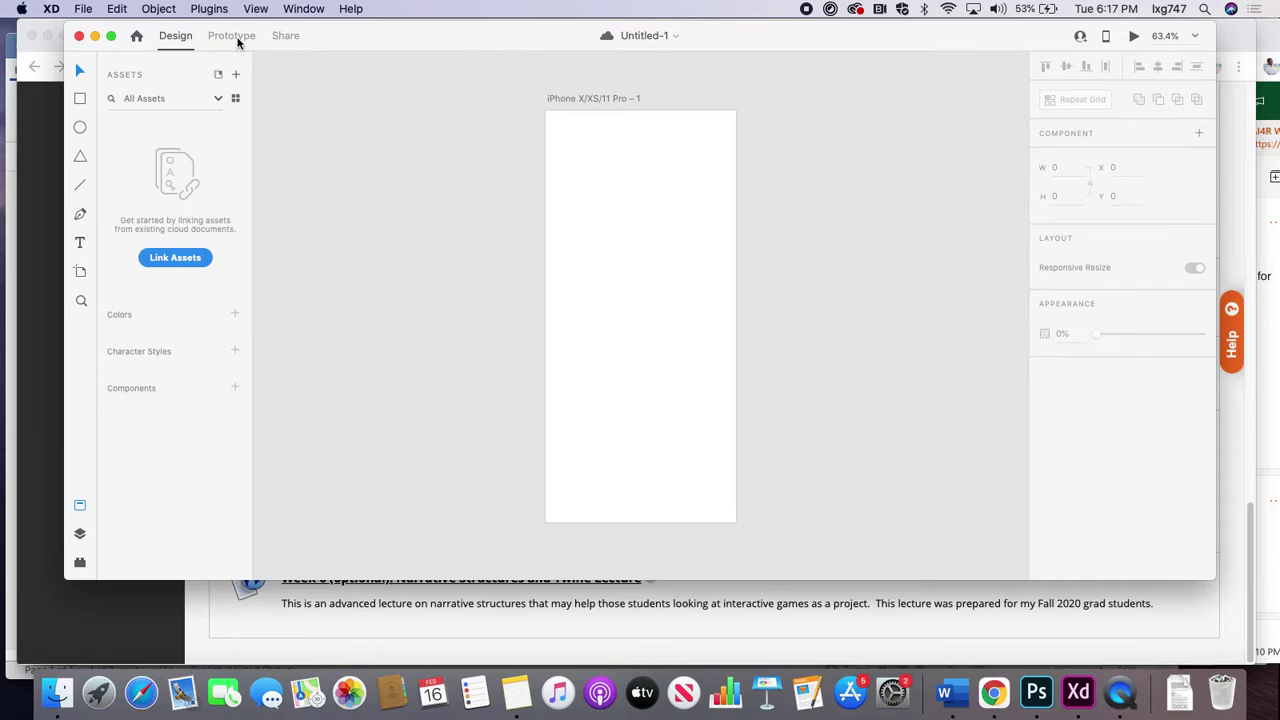
left_click(233, 36)
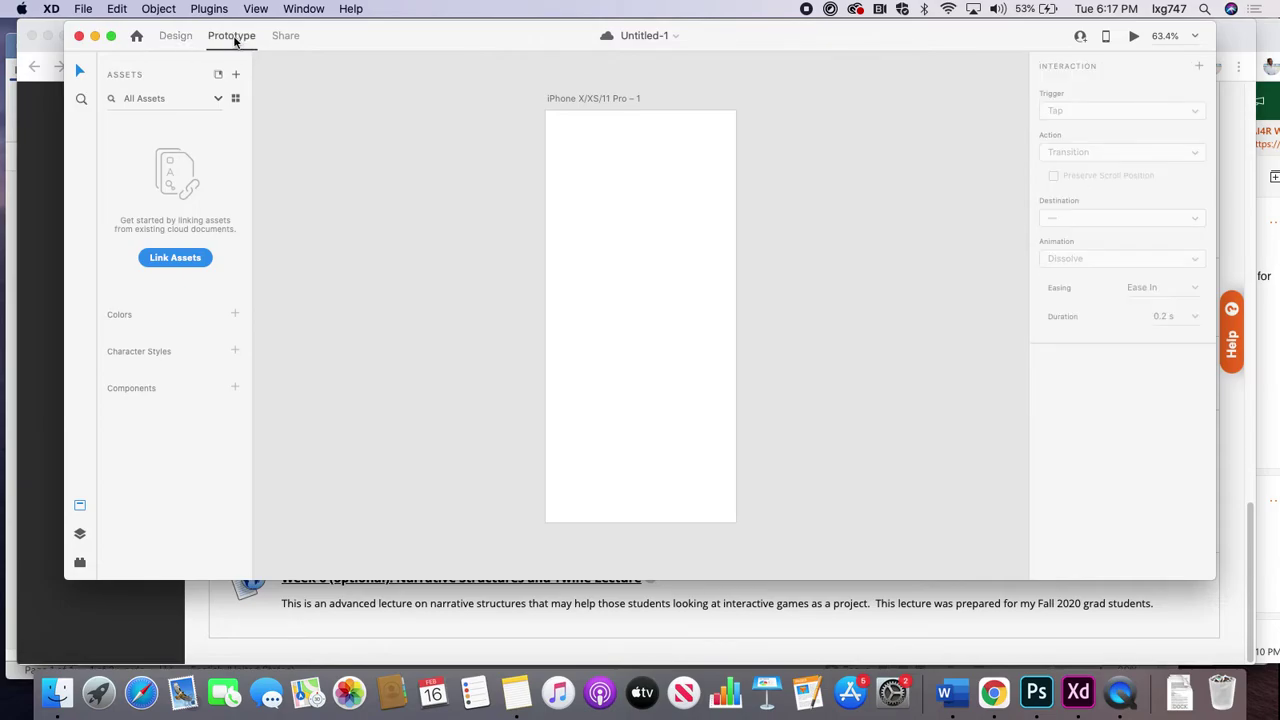
left_click(170, 36)
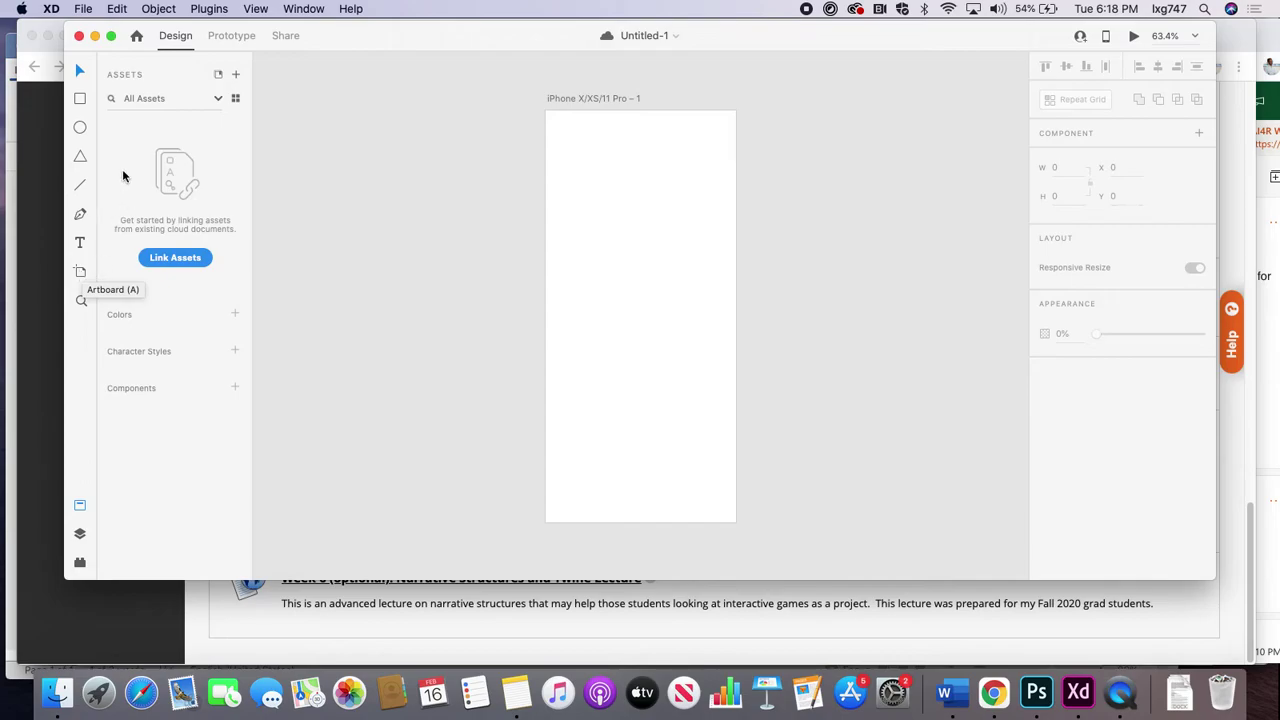
- Draw a rectangle of about 311 × 473 px in the upper part of the artboard, at about X 35, Y 46
left_click(81, 101)
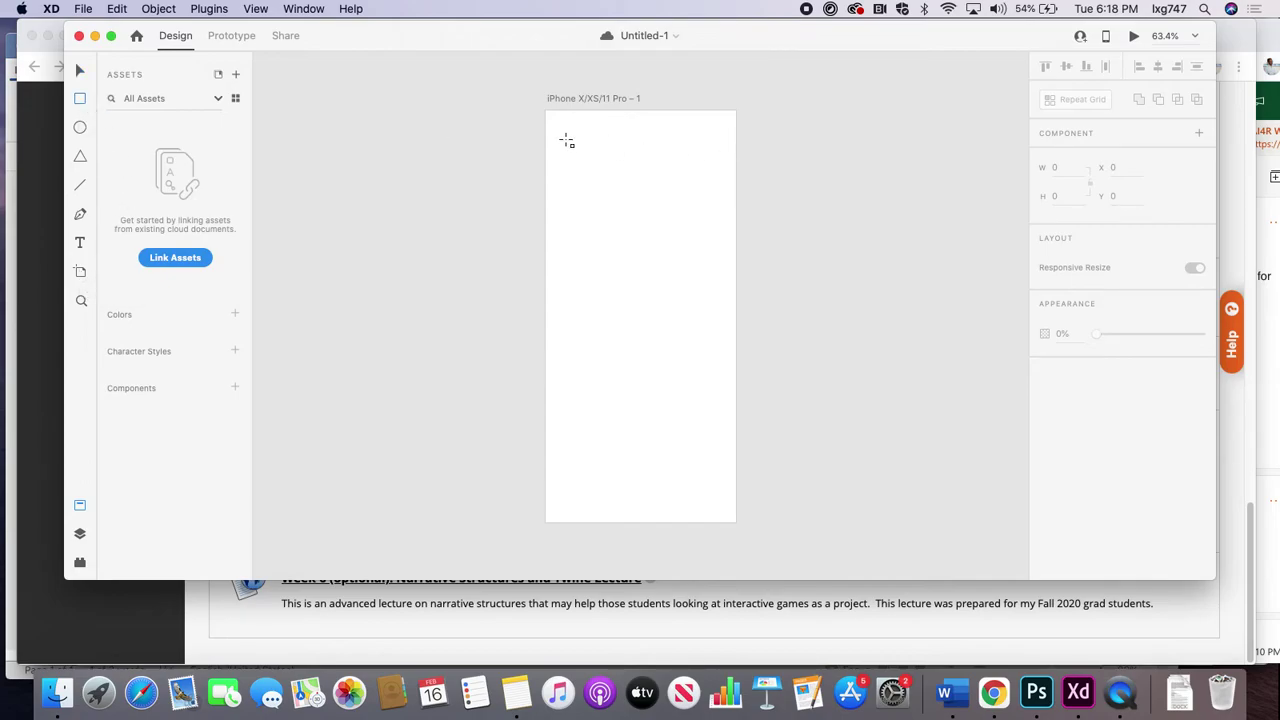
mouse_move(563, 133)
left_mouse_down()
mouse_move(578, 357)
mouse_move(721, 373)
left_mouse_up()
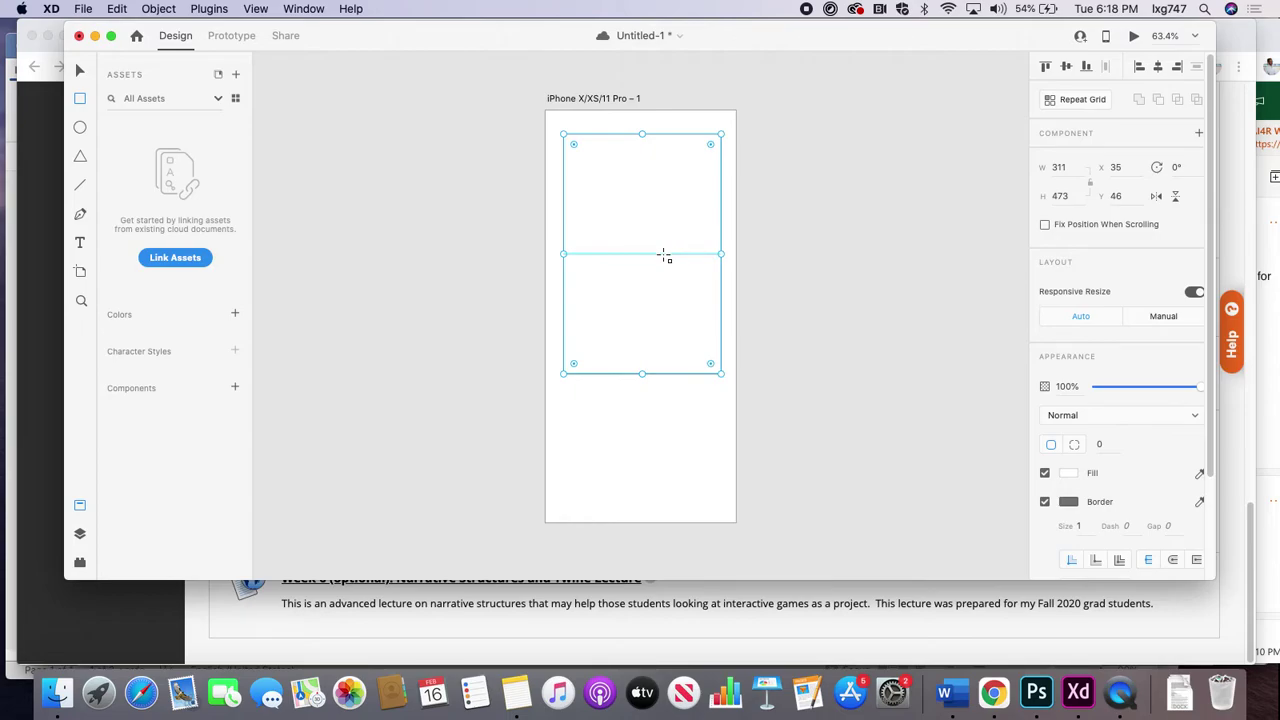
- Add the text "Start" below the rectangle and move it to about X 148, Y 618
left_click(80, 243)
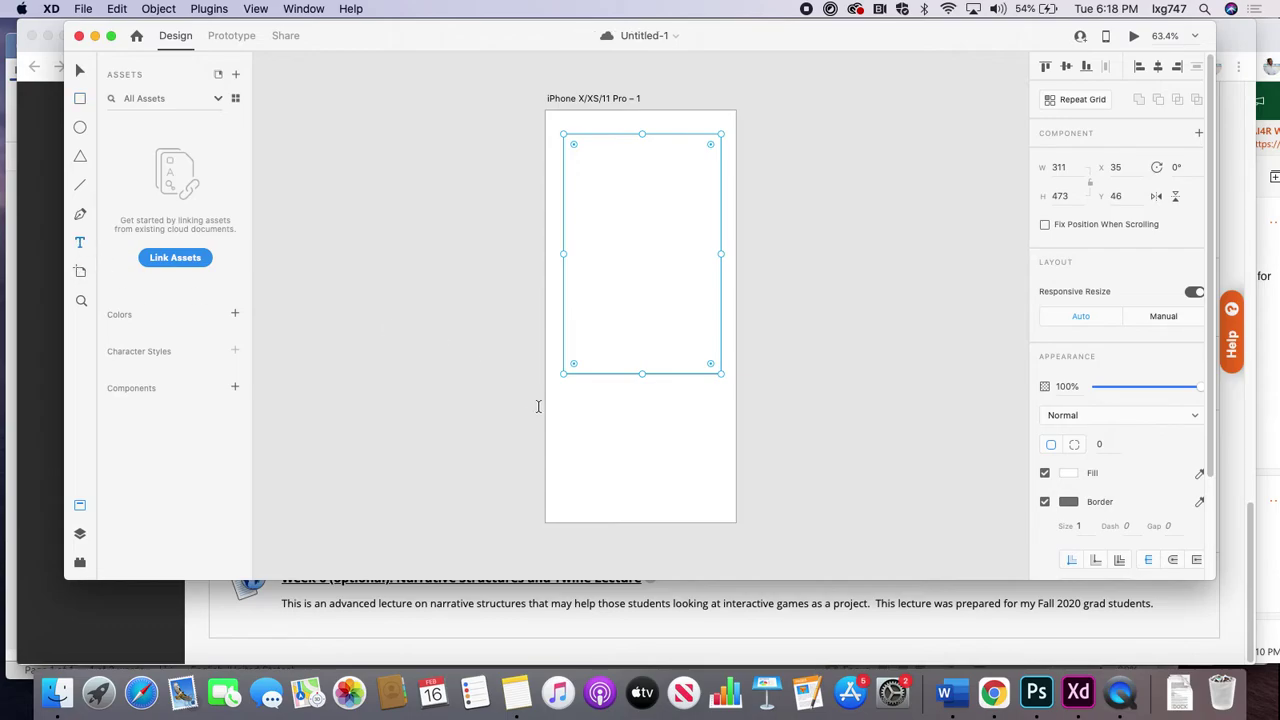
left_click(601, 416)
type("start")
key("super+a")
type("Start")
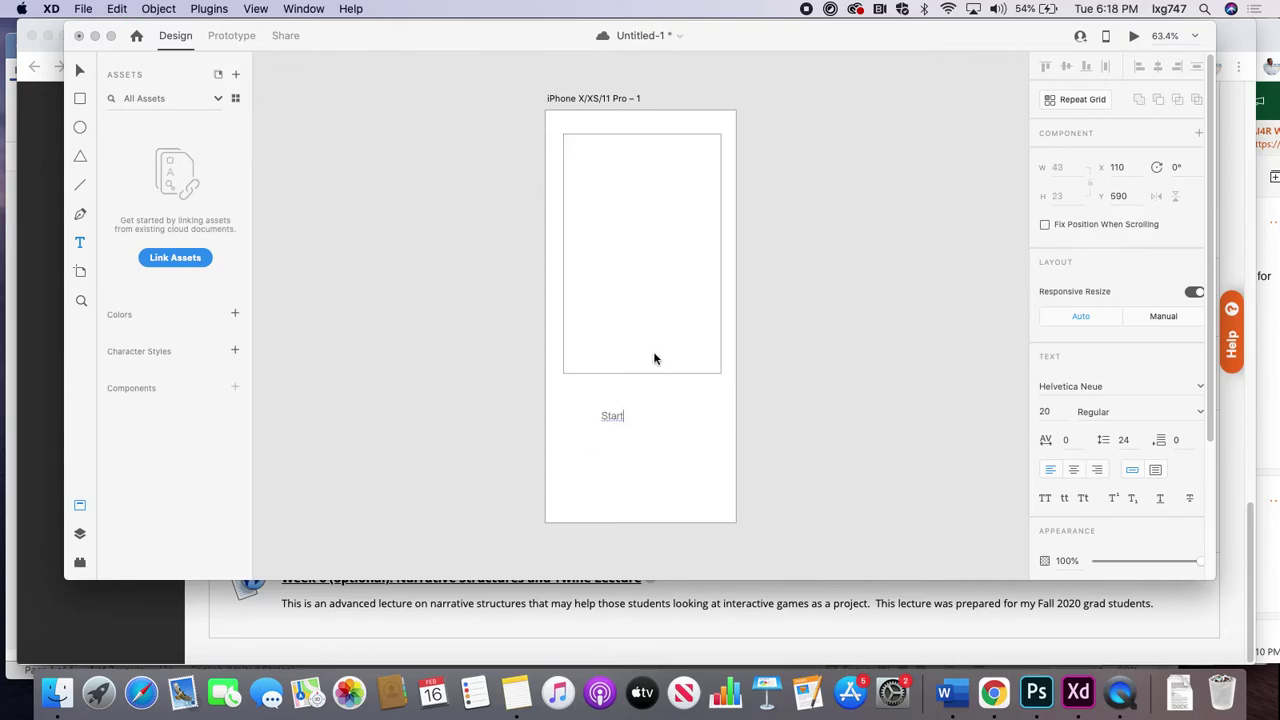
left_click(80, 73)
mouse_move(614, 420)
left_mouse_down()
mouse_move(631, 428)
mouse_move(634, 400)
mouse_move(633, 435)
mouse_move(581, 438)
mouse_move(731, 437)
mouse_move(634, 428)
left_mouse_up()
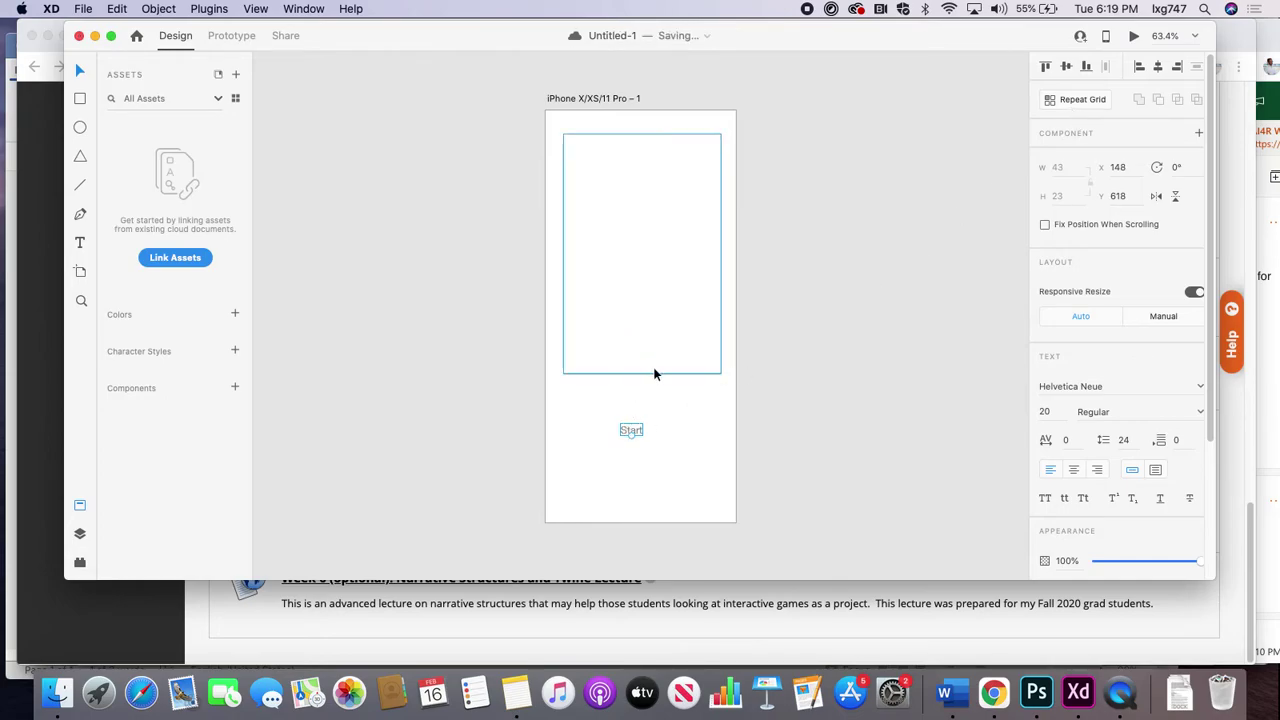
left_click(645, 306)
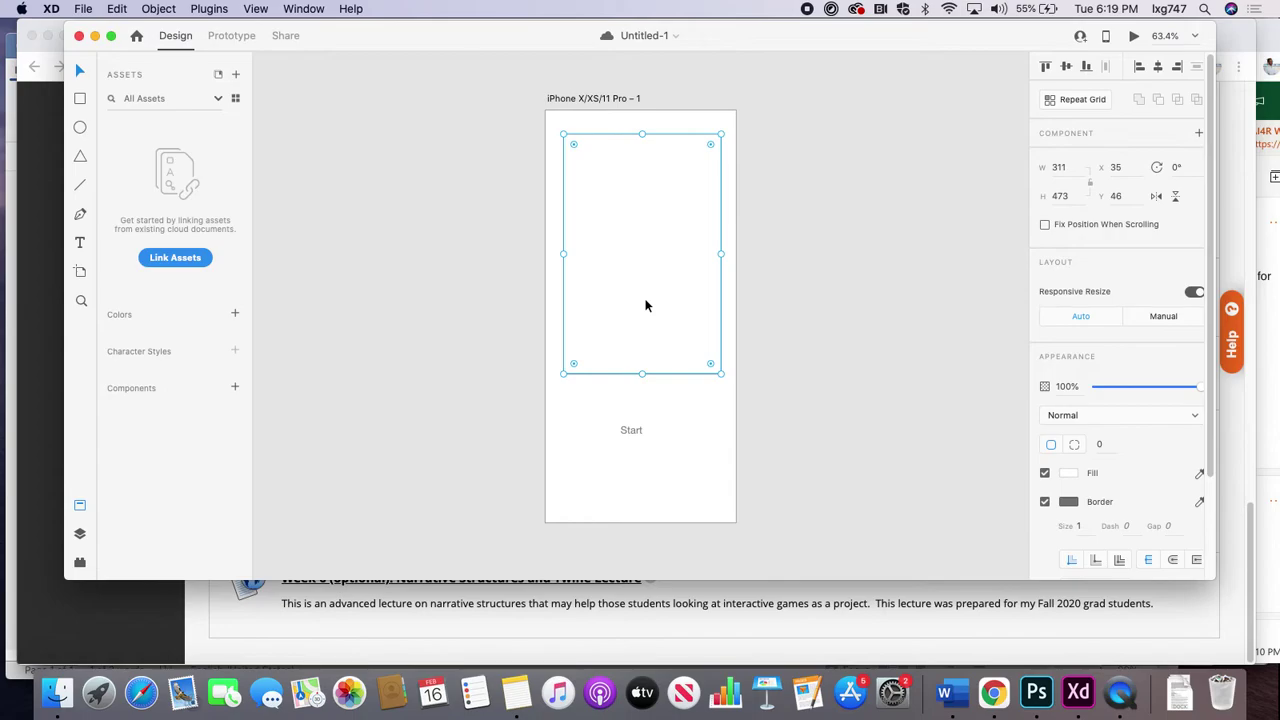
left_click_drag(1205, 362, 1205, 495)
scroll(1212, 420, "up", 5)
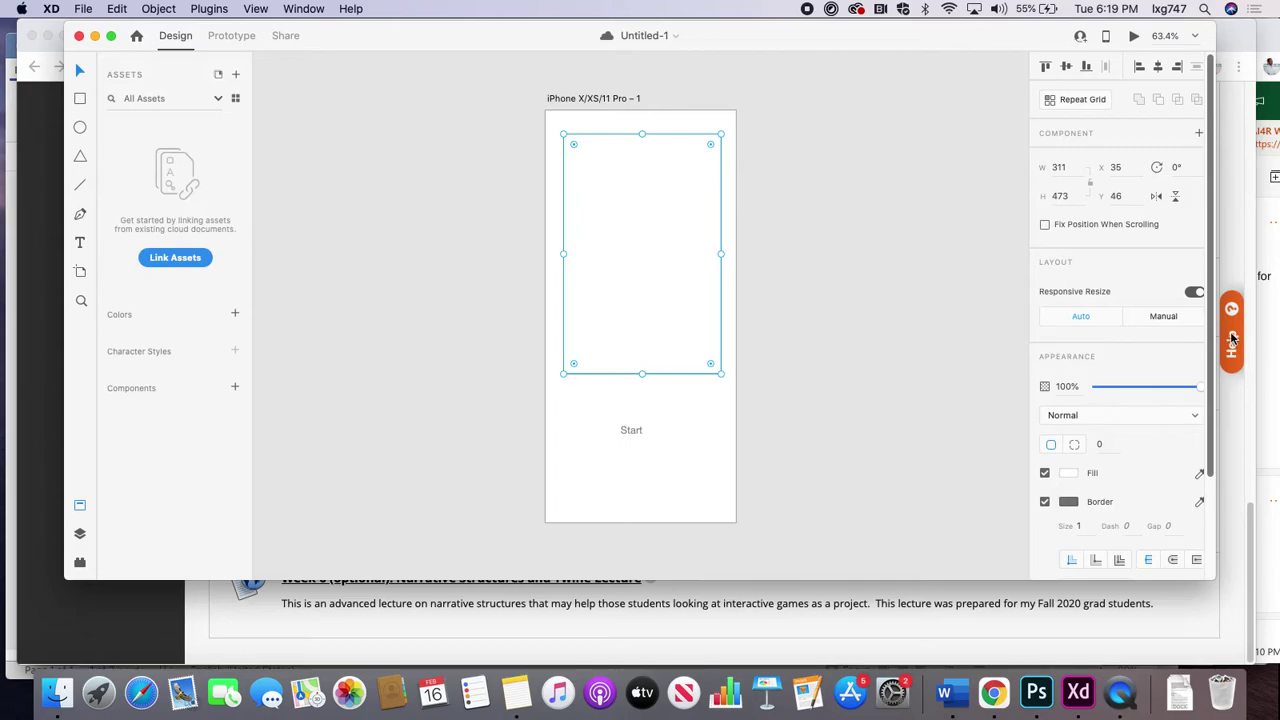
- Set the font of the "Start" text to Lao MN
left_click(630, 430)
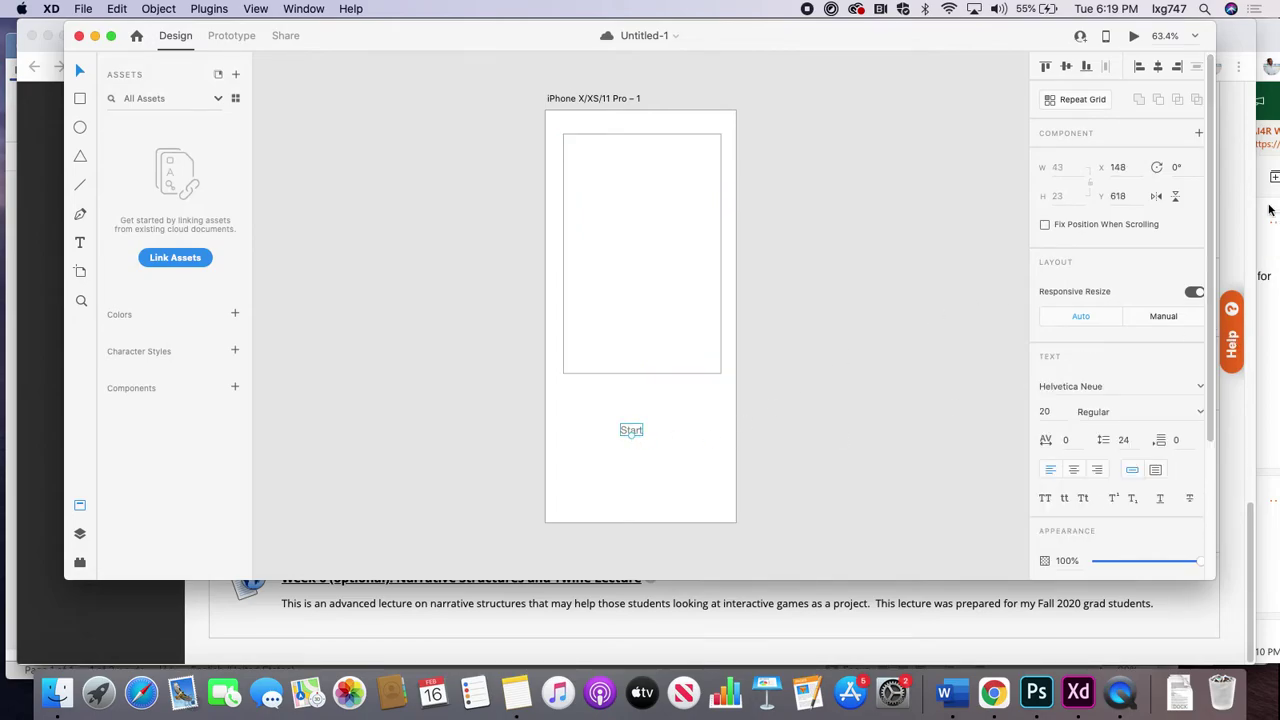
scroll(1221, 199, "down", 3)
scroll(1215, 230, "down", 3)
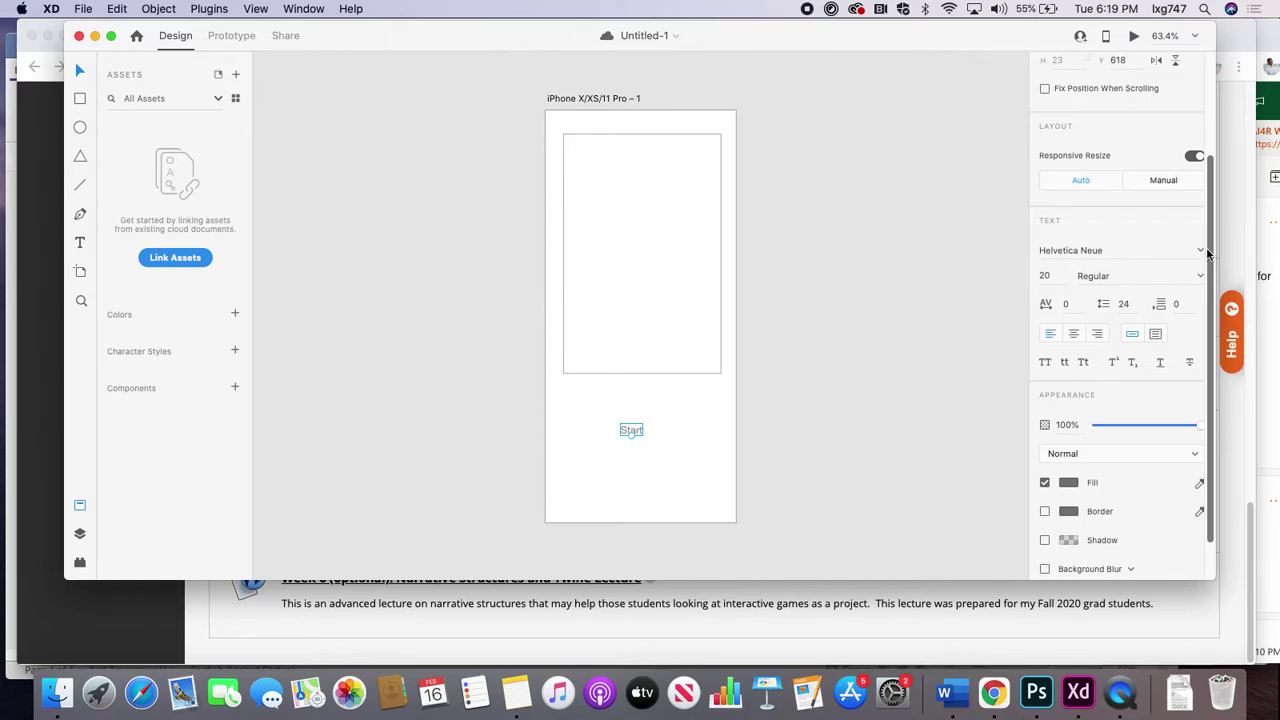
left_click(1200, 251)
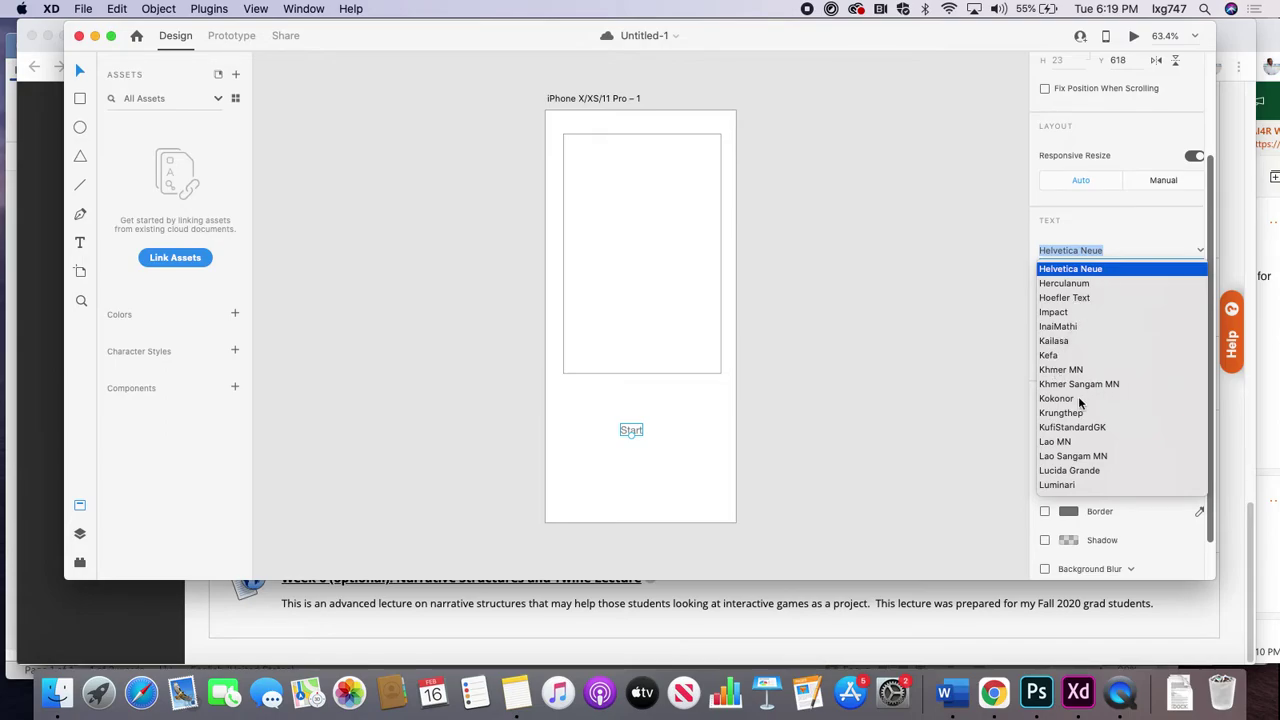
left_click(1058, 444)
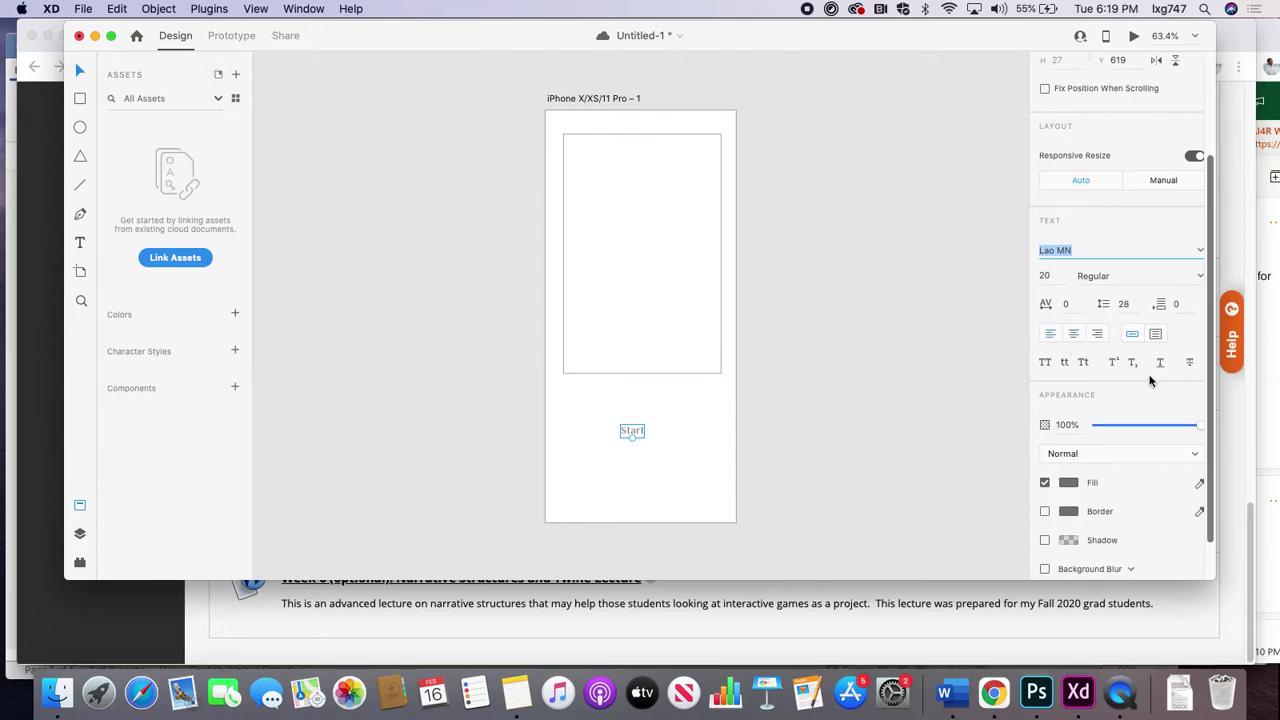
- Try a border on the "Start" text and turn it off again
left_click(1044, 511)
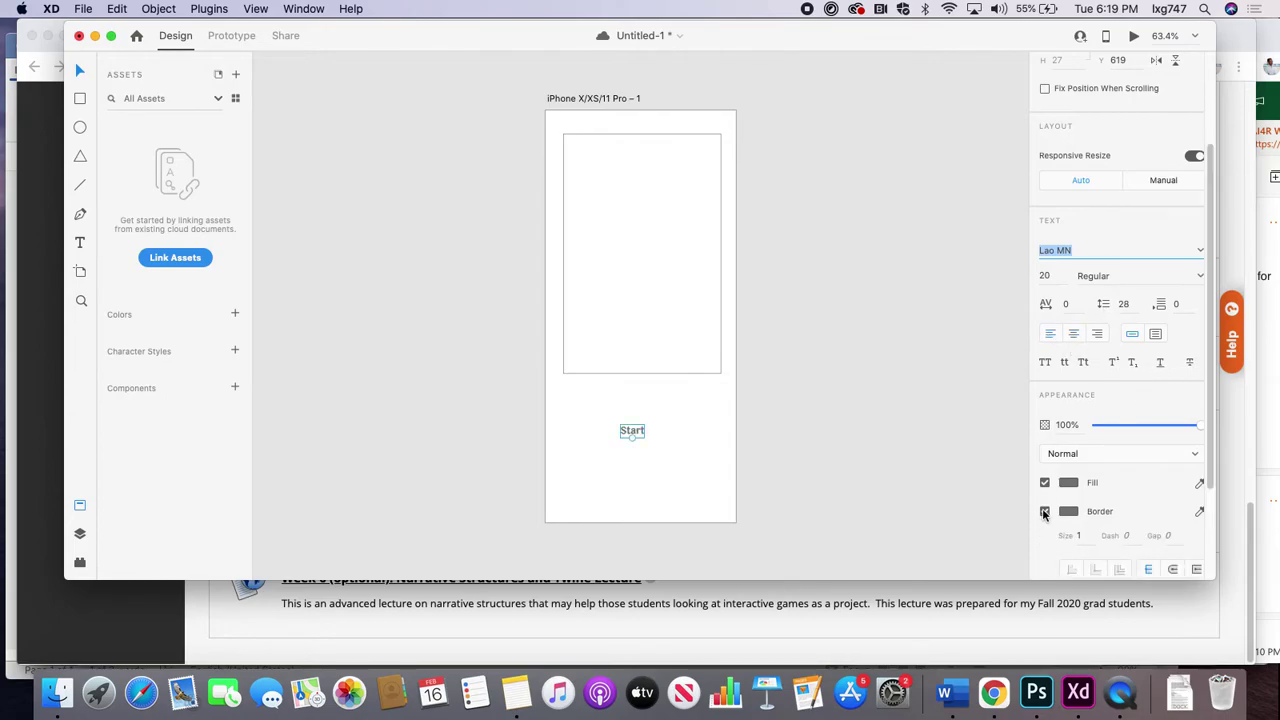
left_click(1044, 511)
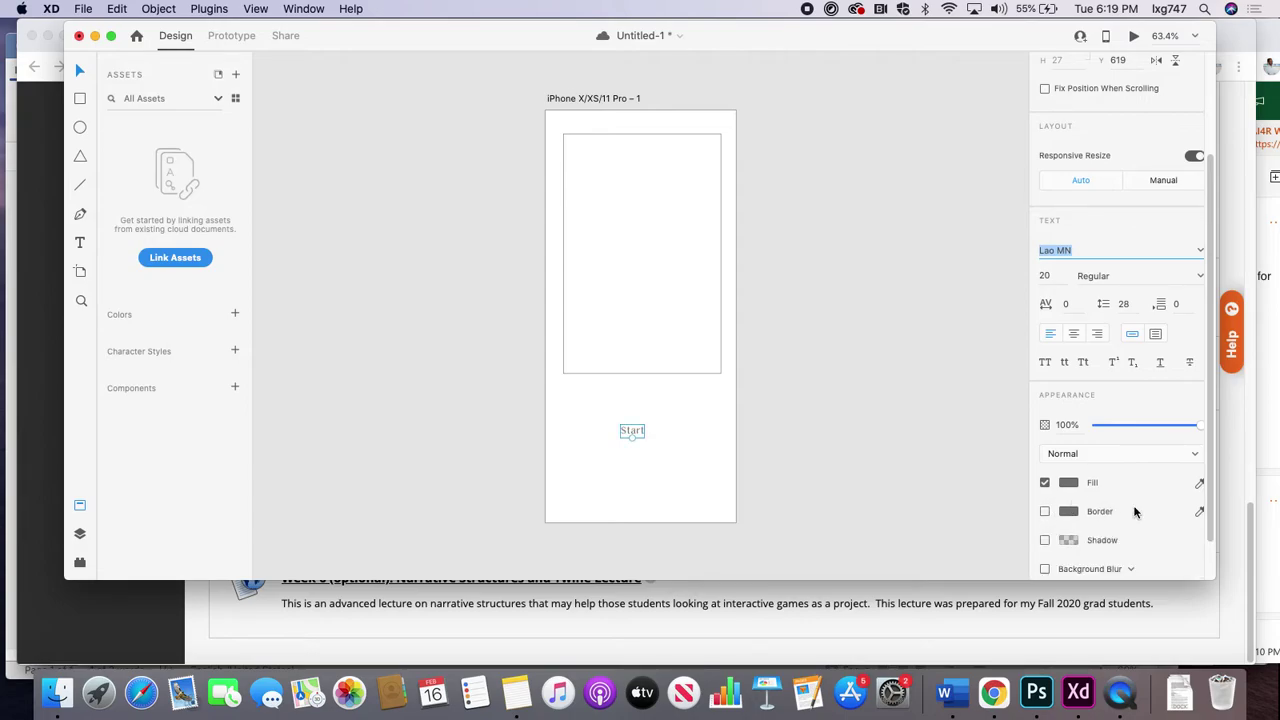
scroll(1212, 480, "down", 2)
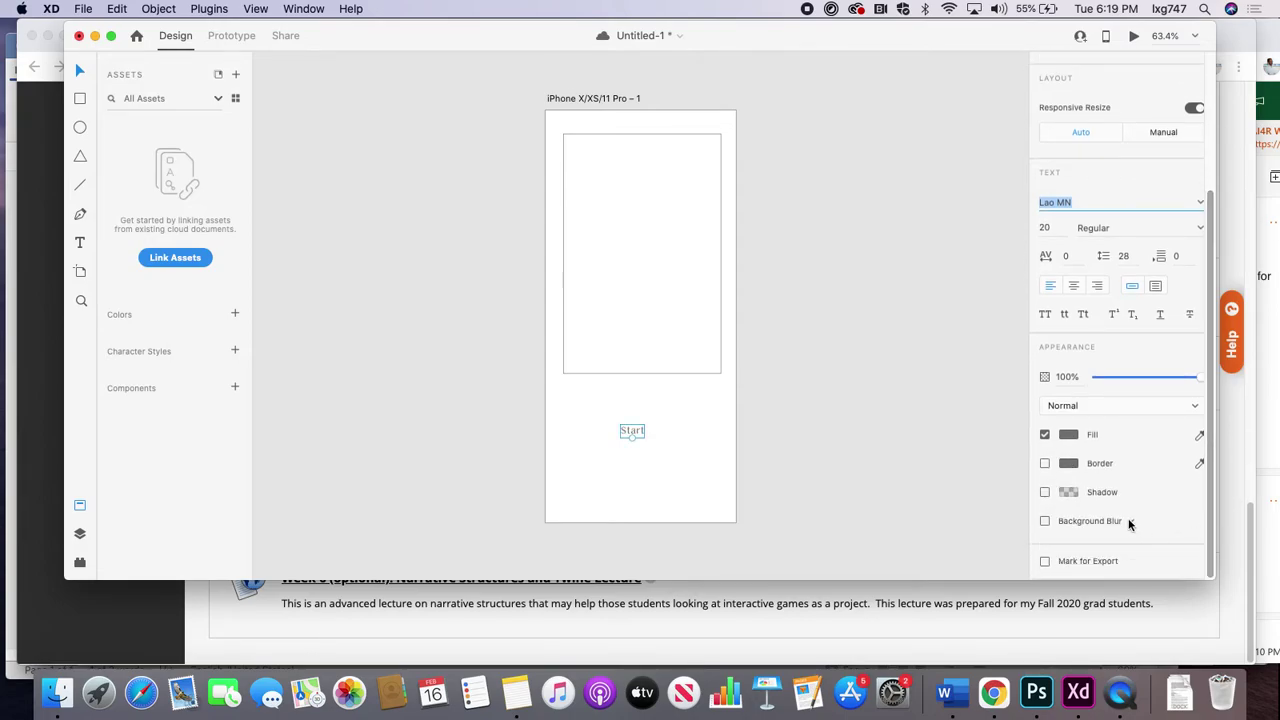
left_click_drag(1208, 514, 1193, 266)
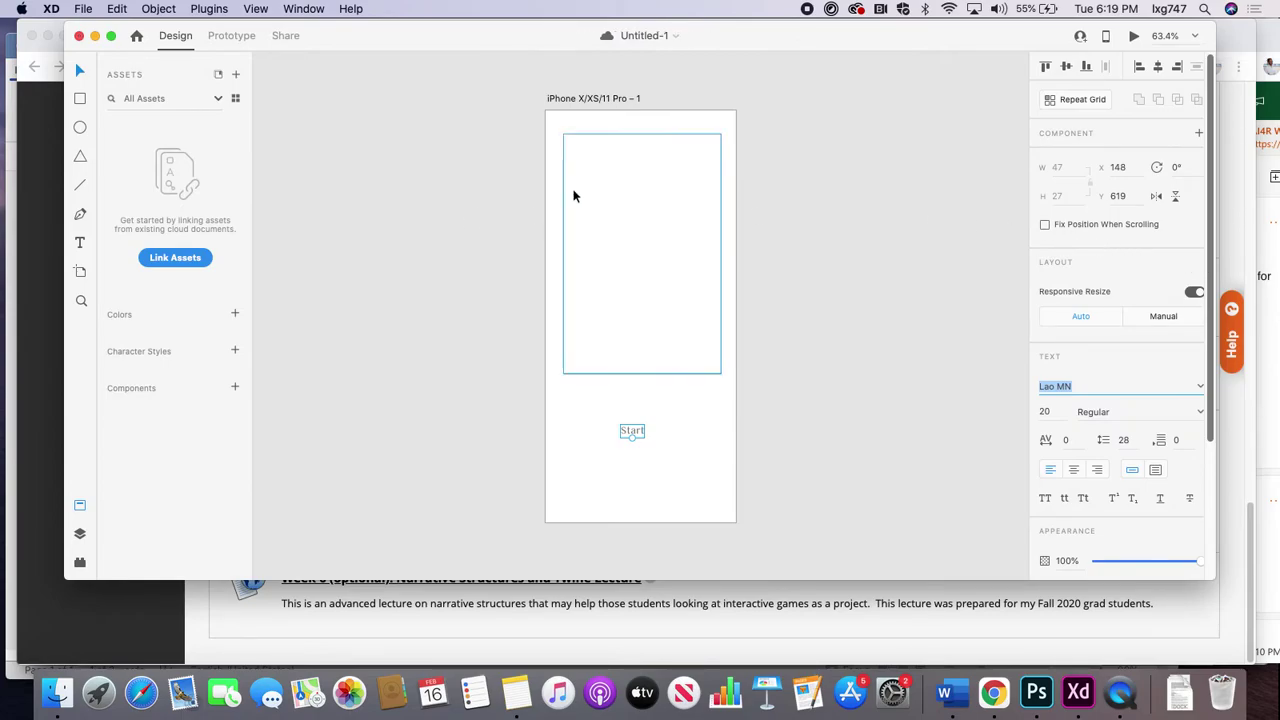
left_click(677, 204)
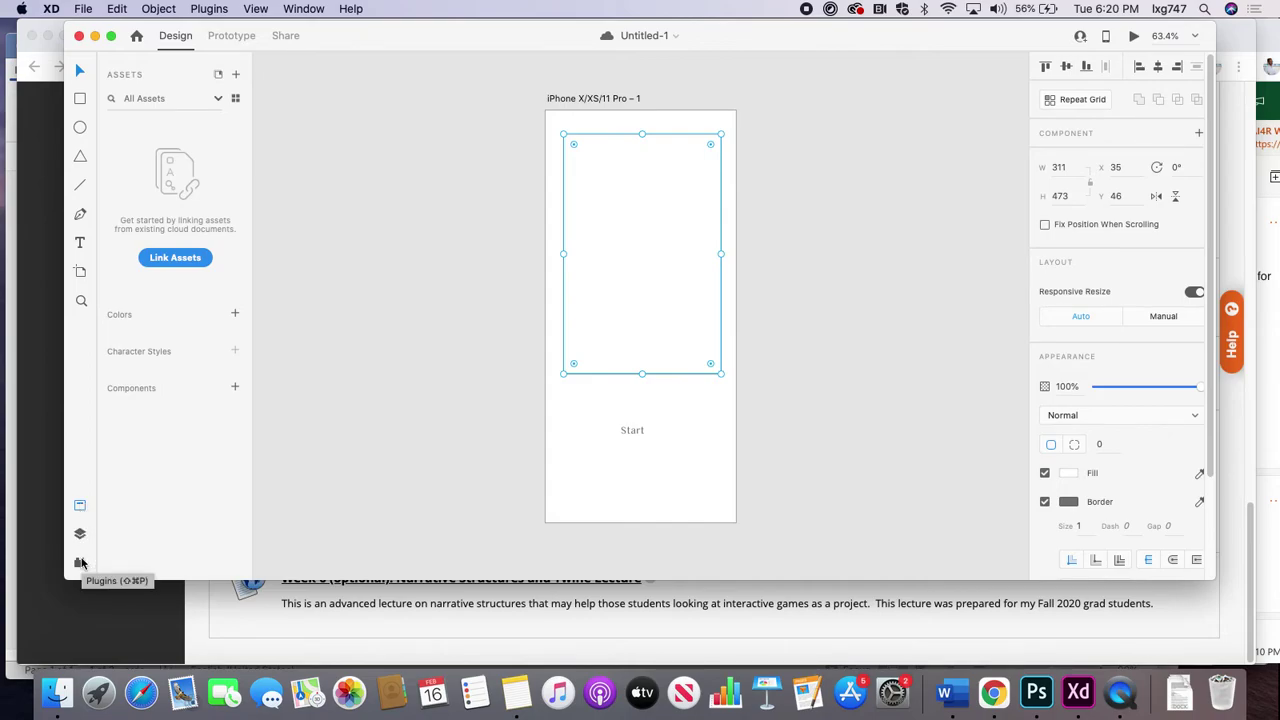
- Add a second iPhone X/XS/11 Pro artboard beside the first one and save the document
left_click(81, 273)
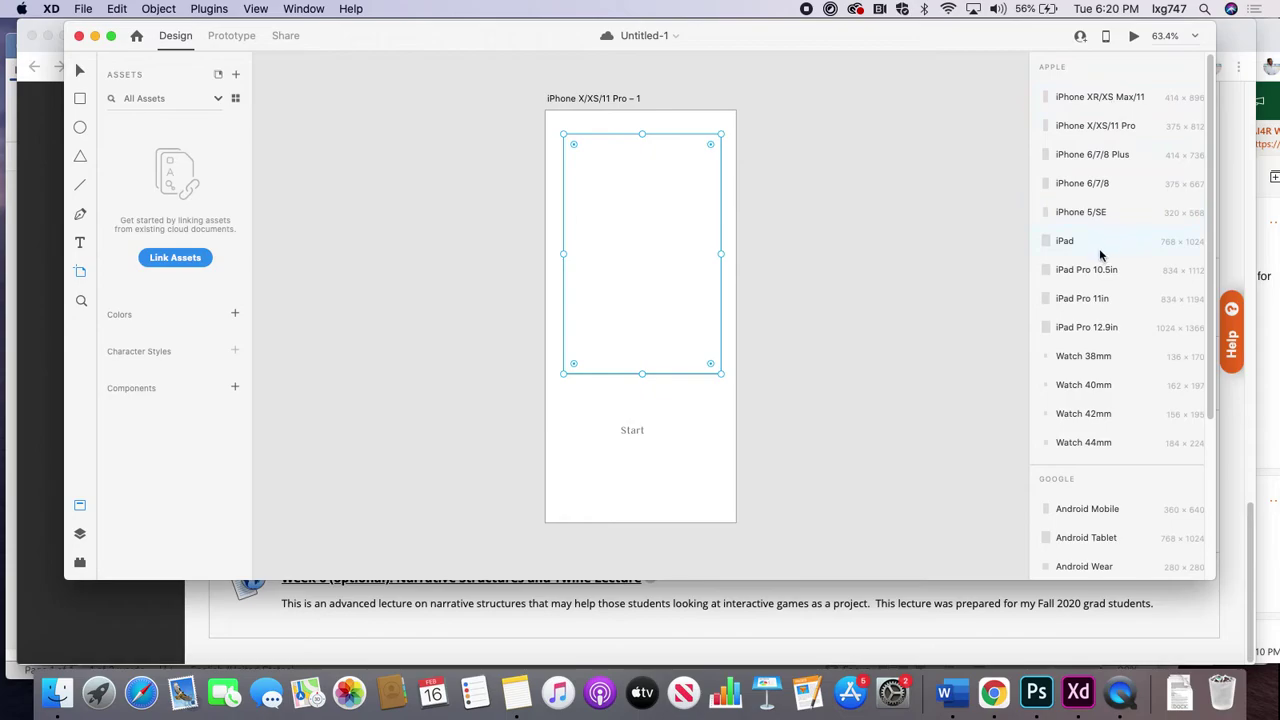
left_click(1106, 128)
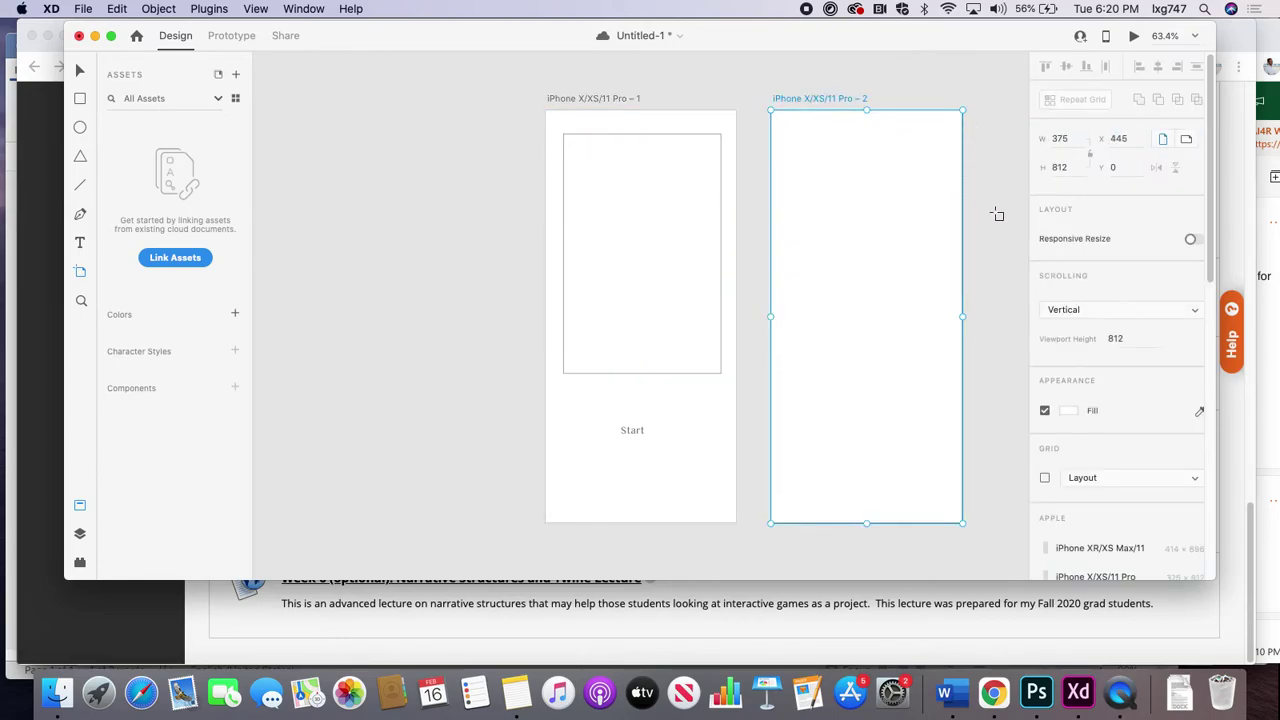
key("super+s")
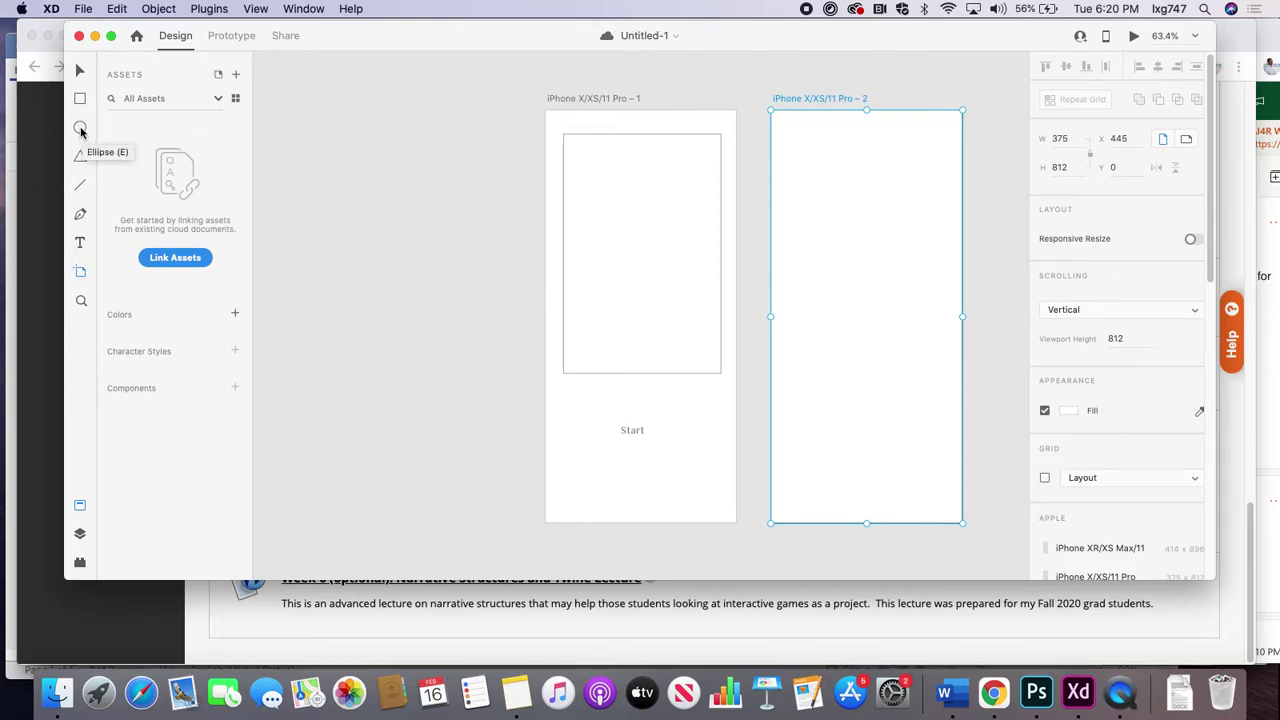
- Draw an ellipse of about 137 × 159 px near the top of the second artboard, at about X 62, Y 104
left_click(80, 127)
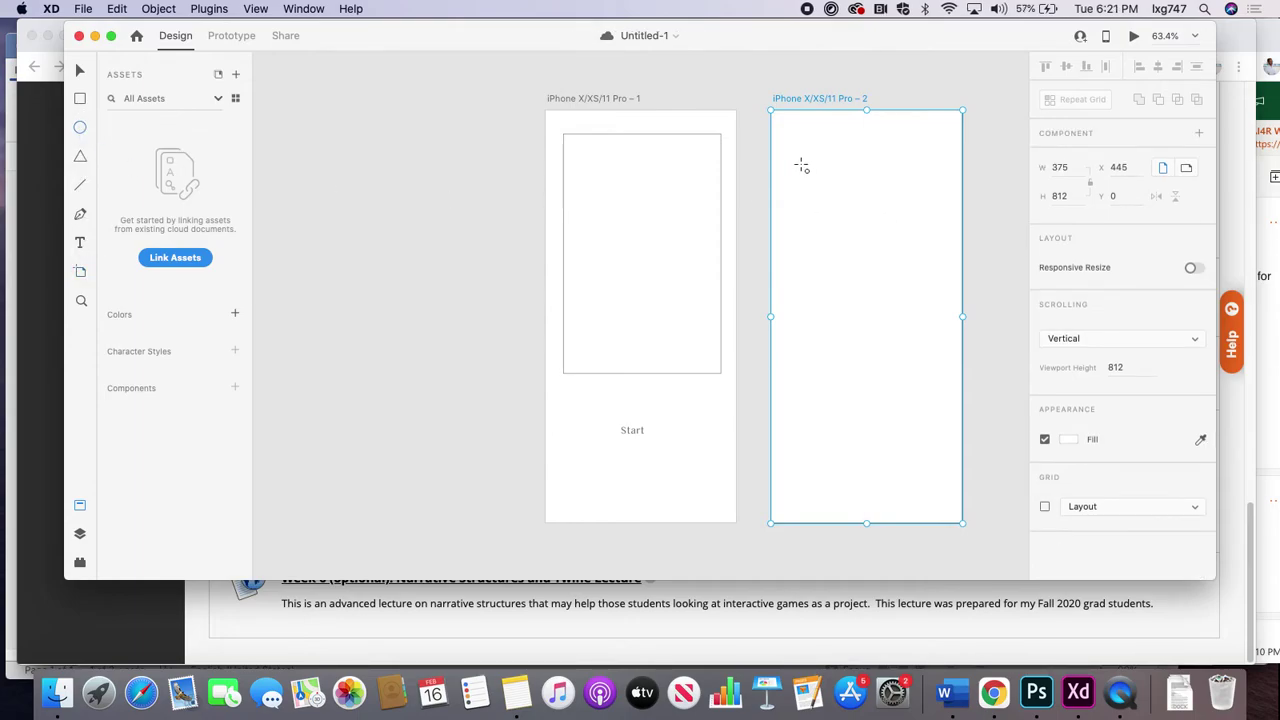
mouse_move(803, 164)
left_mouse_down()
mouse_move(806, 229)
mouse_move(875, 243)
left_mouse_up()
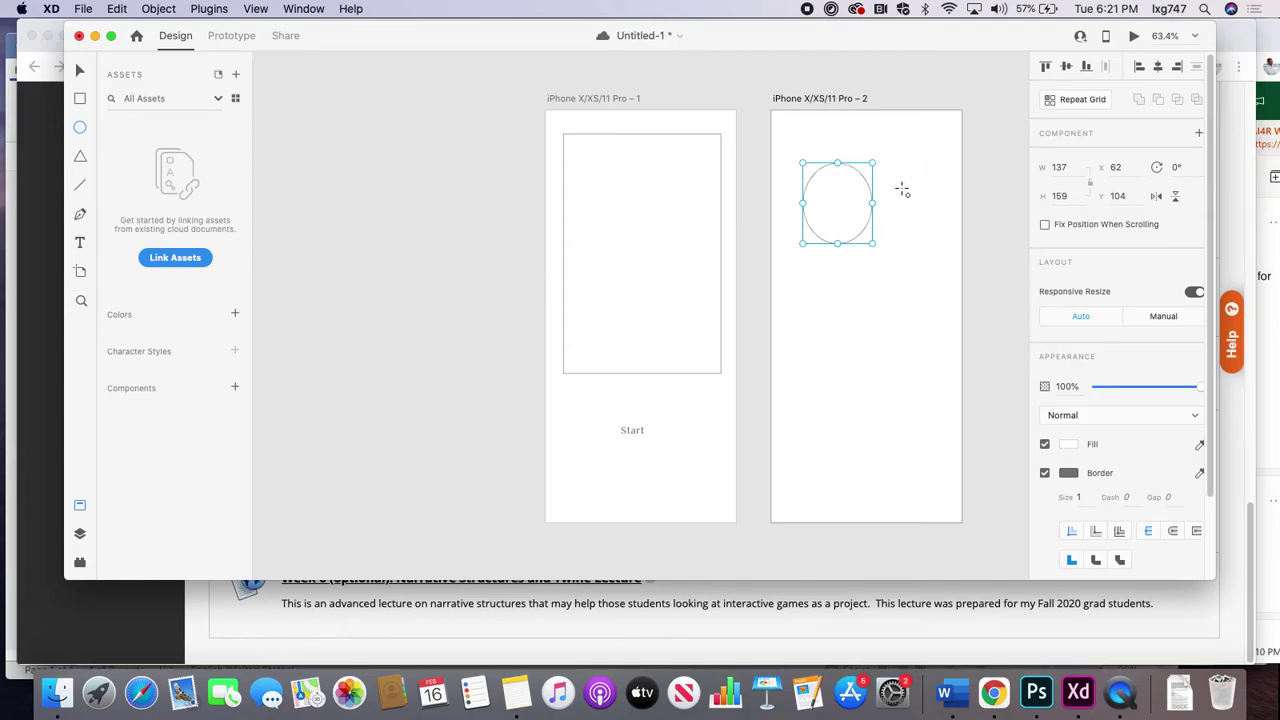
- Duplicate the ellipse four times, staggering the copies alternately right and left down the second artboard
left_click(80, 70)
left_click_drag(849, 209, 898, 285)
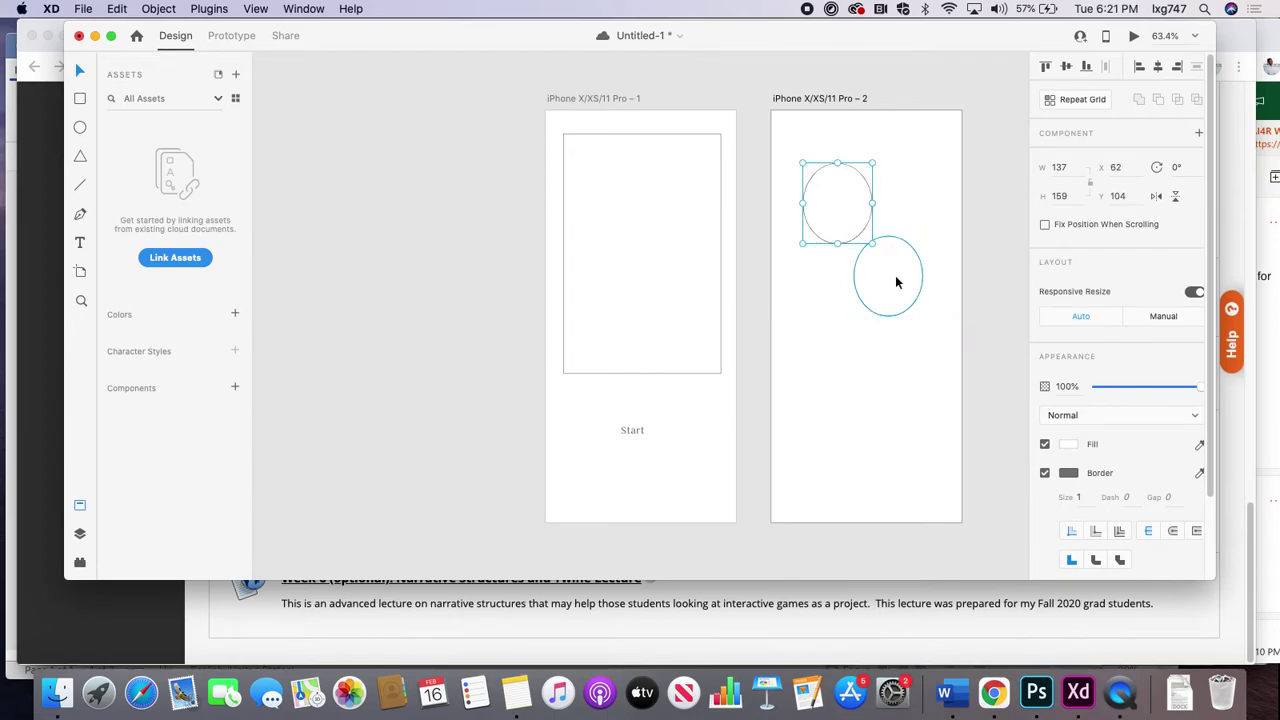
left_click_drag(840, 214, 826, 353)
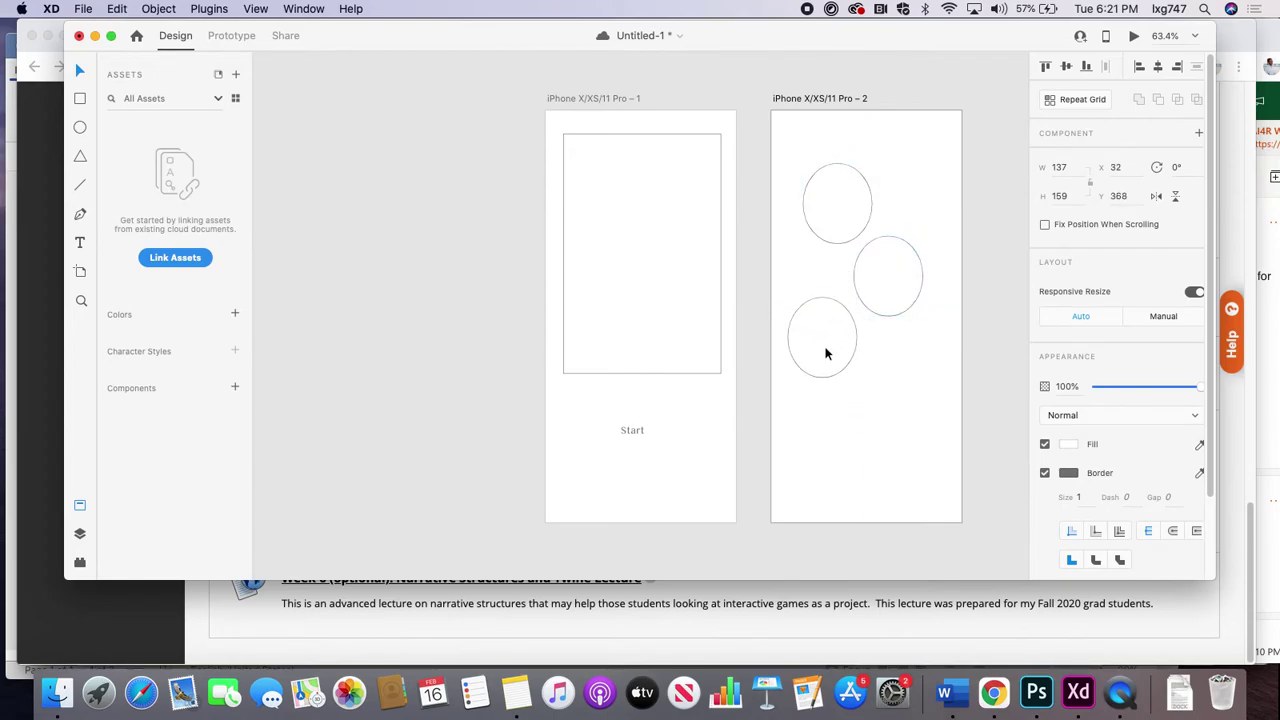
left_click(843, 218)
left_click_drag(842, 215, 902, 393)
left_click(855, 228)
left_click_drag(866, 240, 830, 444)
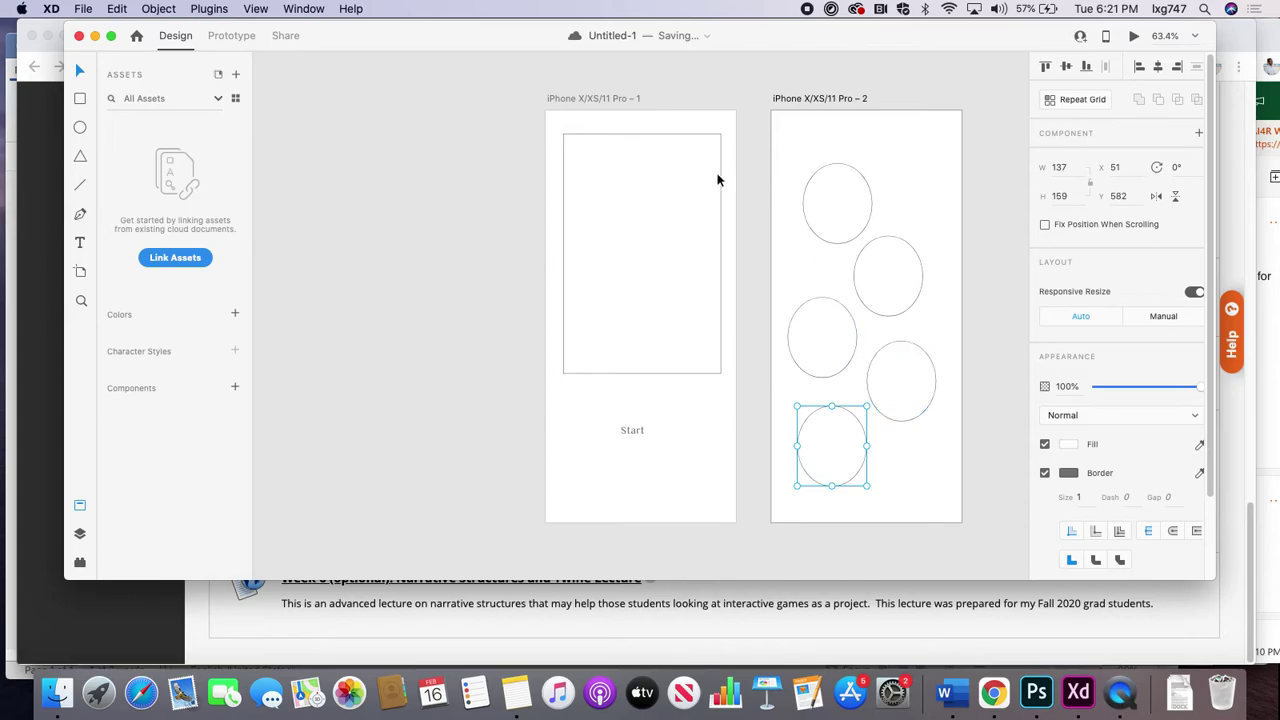
- In Prototype mode, link the "Start" text to the second artboard with a tap-triggered Dissolve transition
left_click(229, 40)
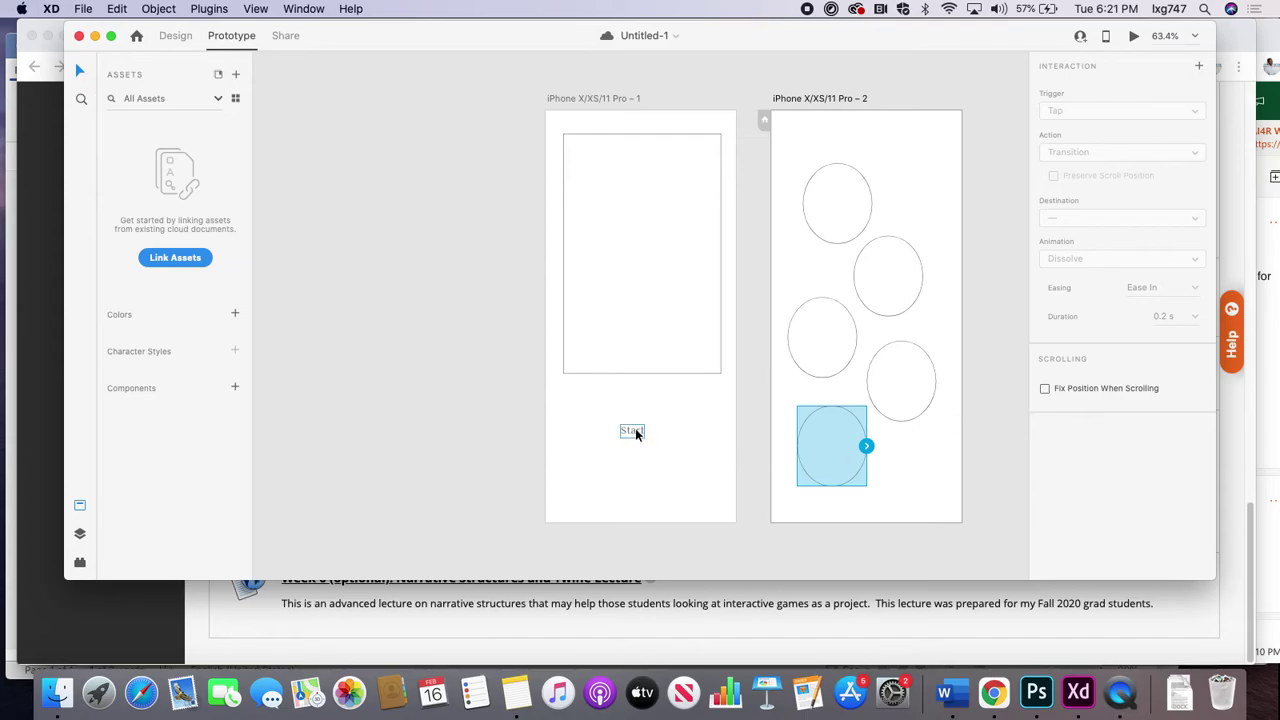
left_click(635, 429)
left_click(642, 323)
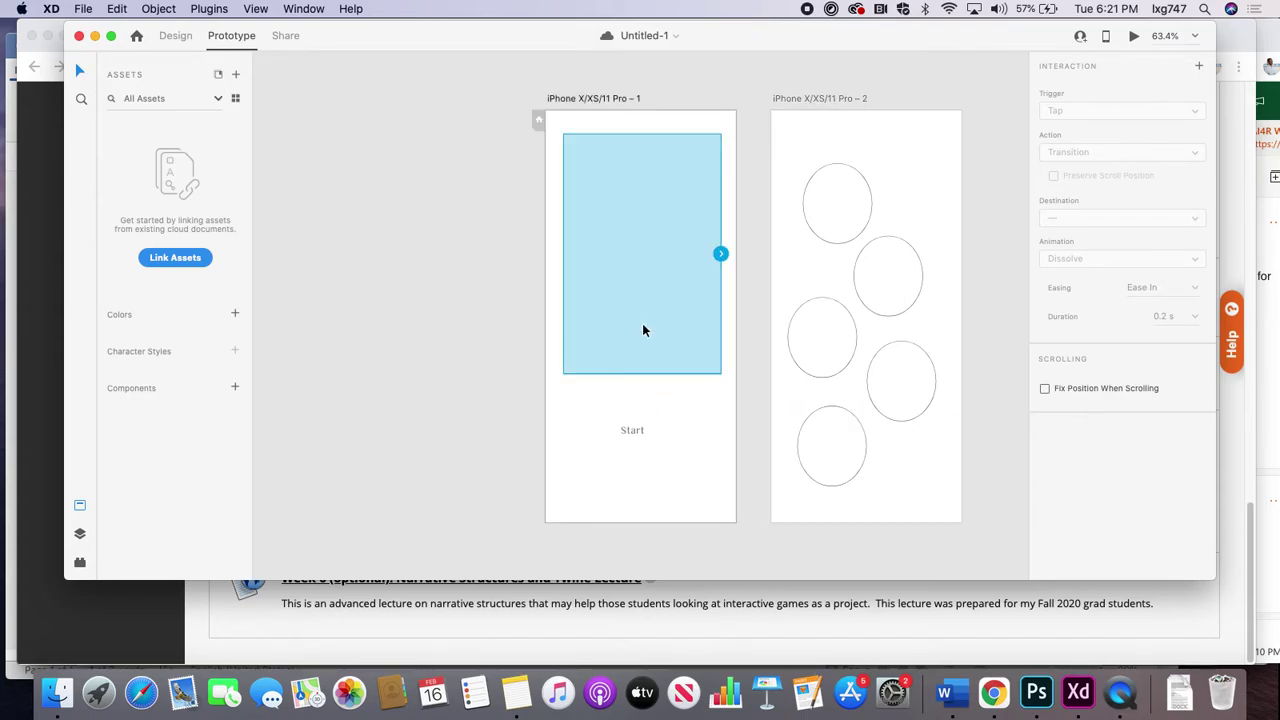
left_click(634, 430)
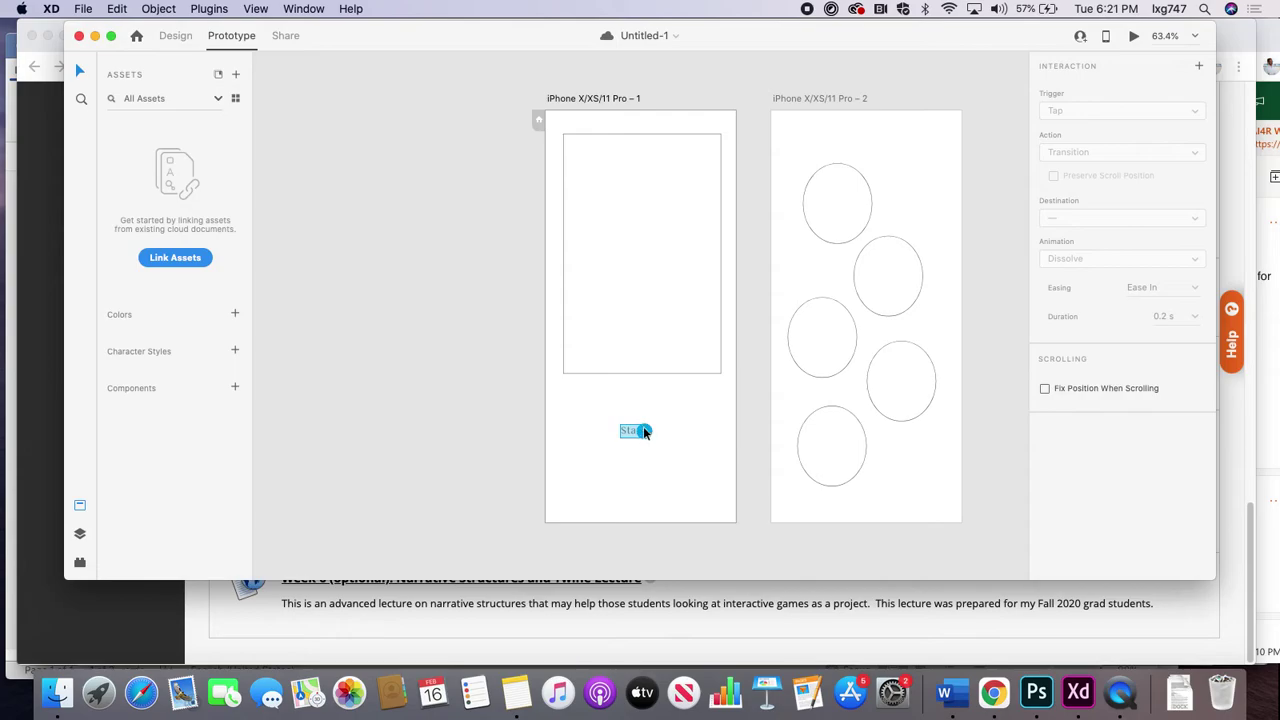
left_click(638, 353)
left_click(632, 431)
left_click_drag(645, 431, 768, 363)
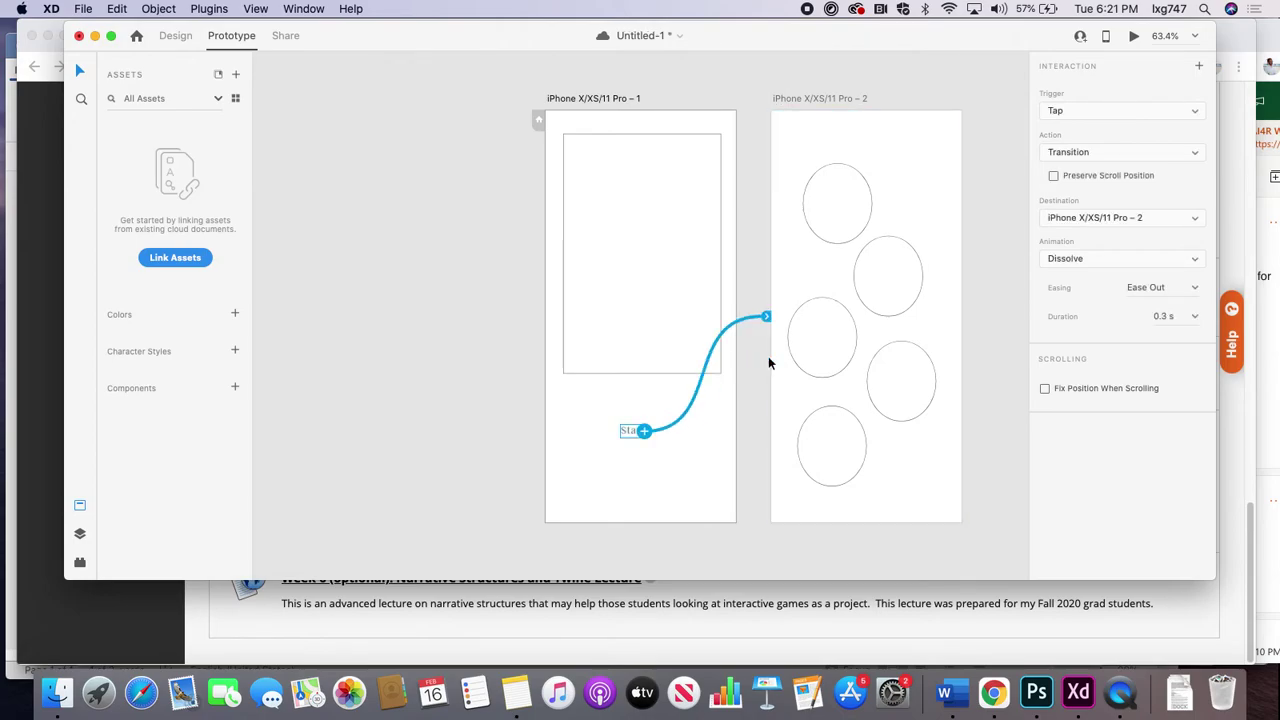
left_click(821, 344)
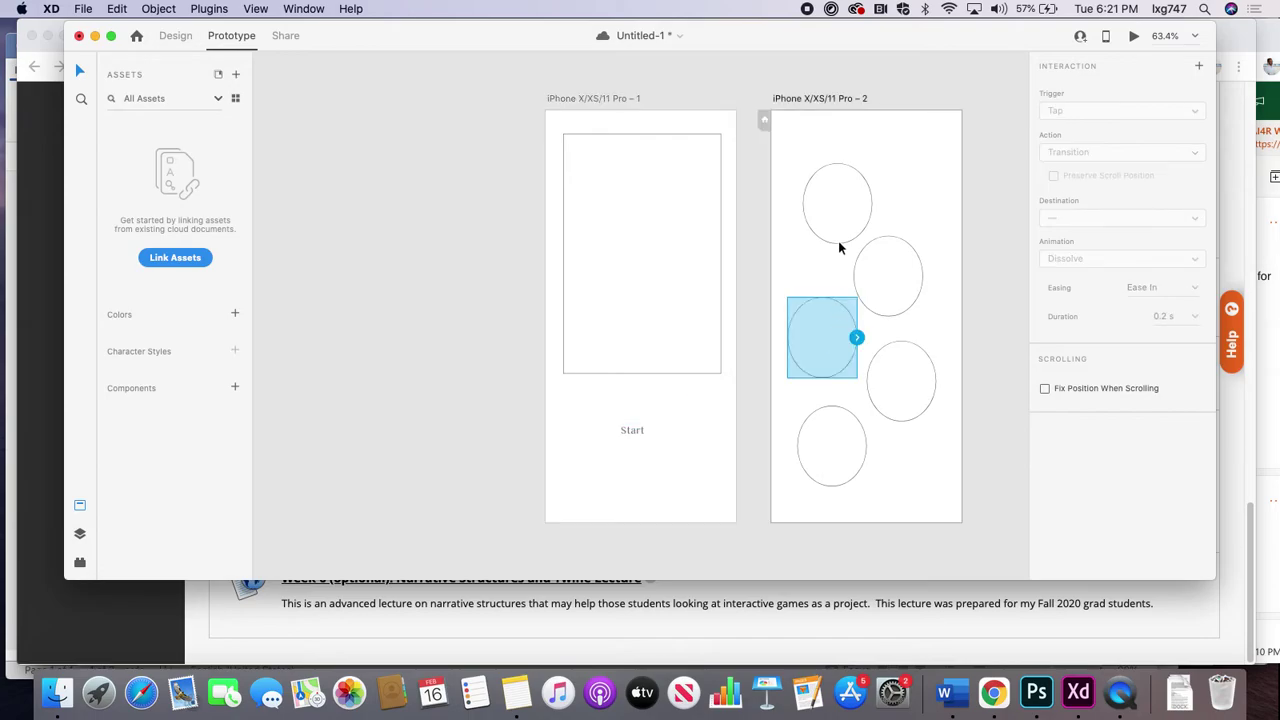
left_click(842, 188)
left_click(892, 254)
left_click(872, 393)
left_click(838, 413)
left_click(845, 355)
left_click(860, 285)
left_click(849, 220)
left_click(898, 288)
left_click(822, 346)
left_click(902, 399)
left_click(828, 450)
left_click(816, 343)
left_click(912, 262)
left_click(855, 212)
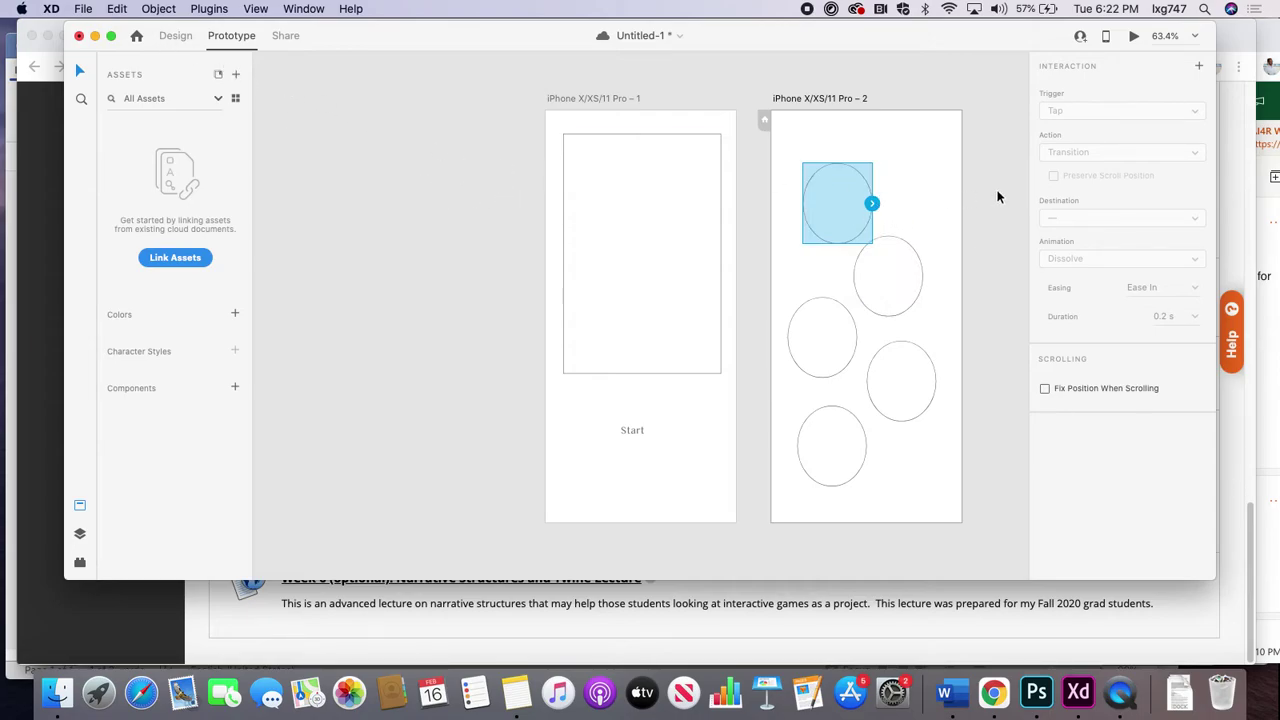
left_click_drag(871, 203, 995, 201)
- In Design mode, fill the top circle on the second artboard with bright red, #FA0606
left_click(176, 37)
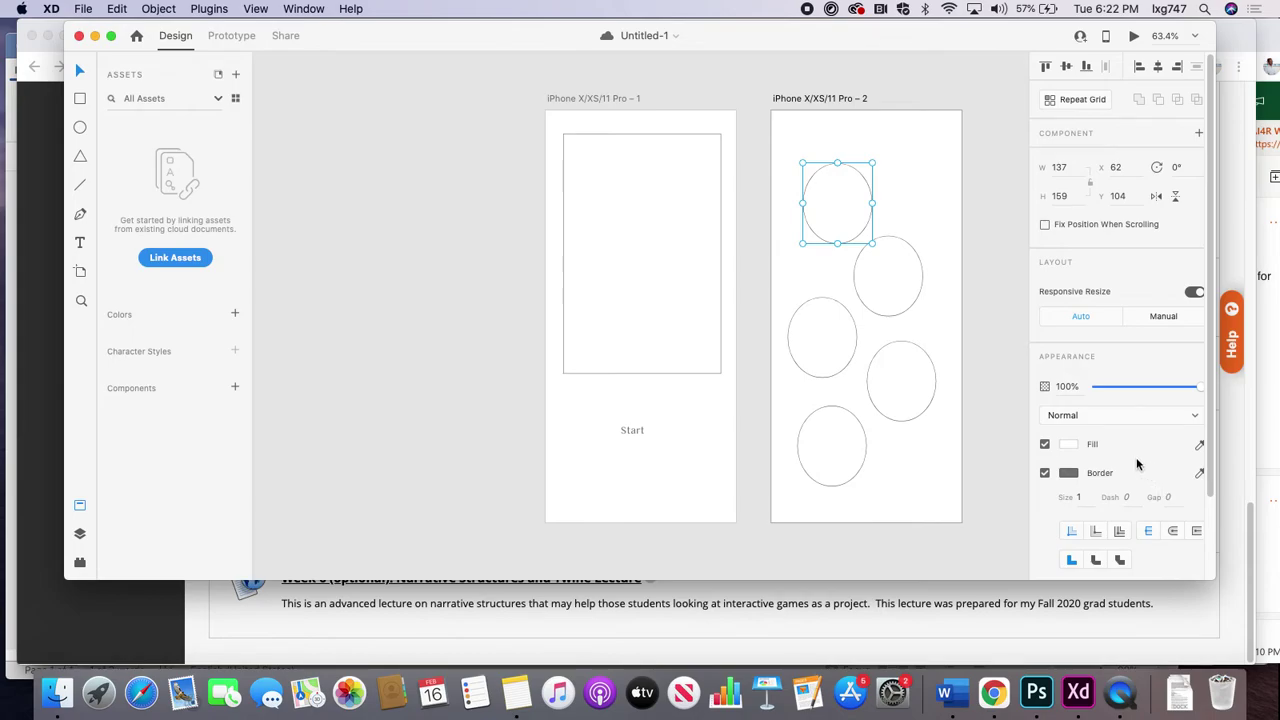
left_click(1070, 445)
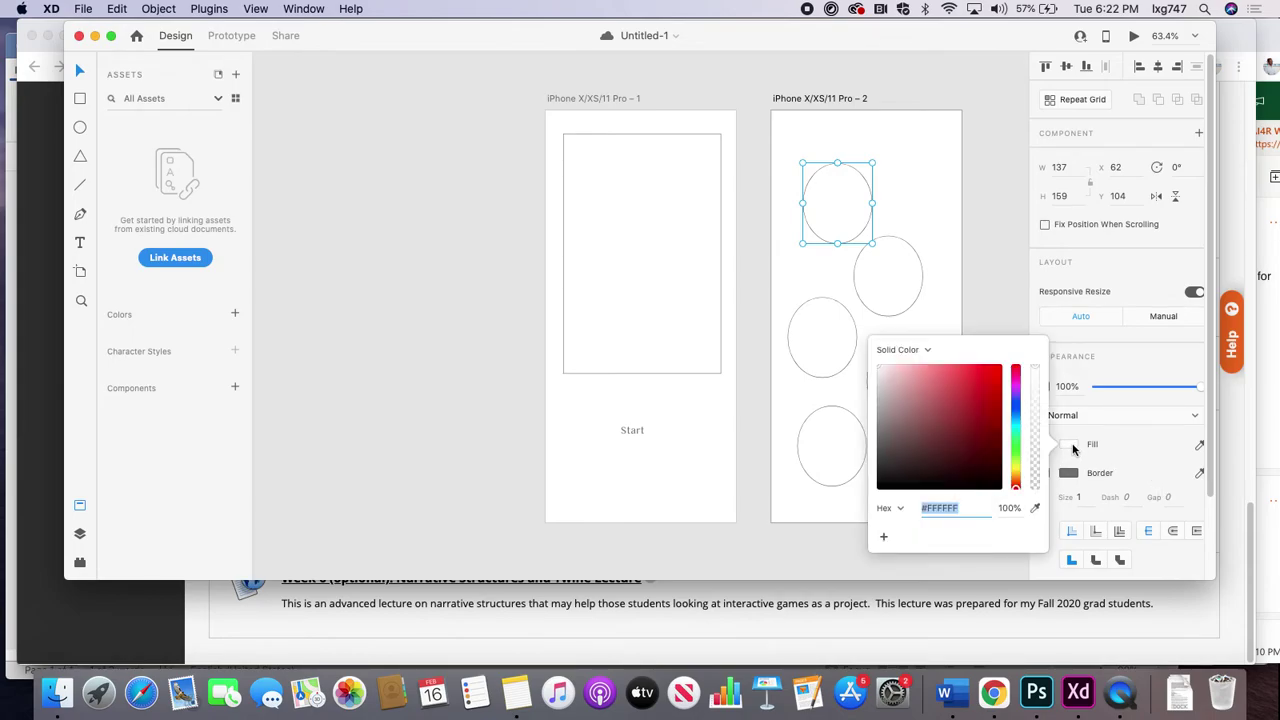
left_click(999, 368)
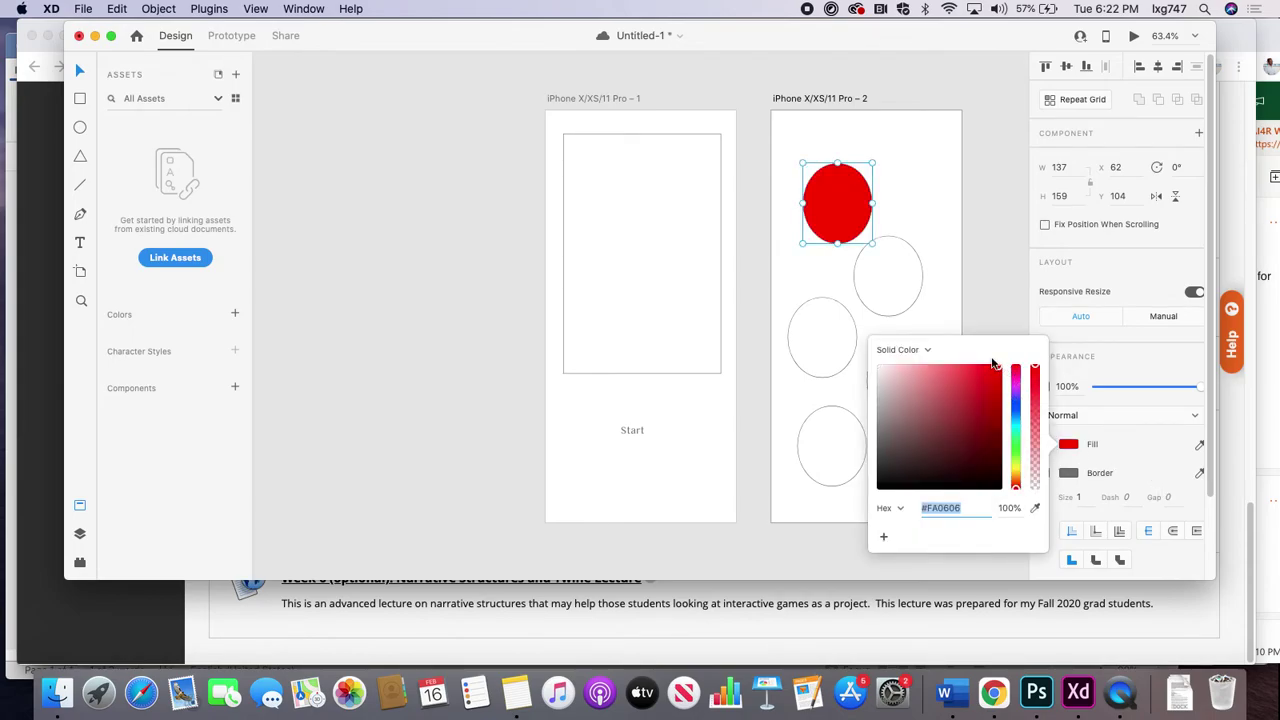
- Fill the second circle from the top of the second artboard with medium blue, #2F89D6
left_click(913, 291)
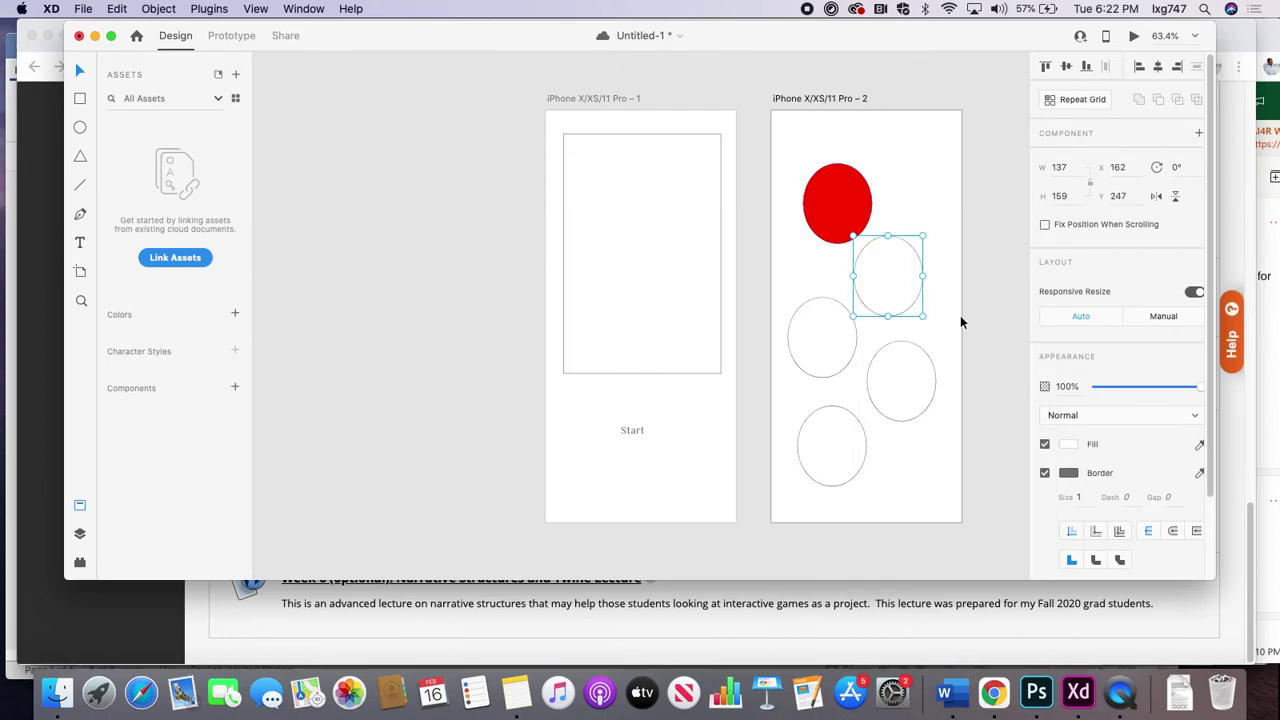
left_click(1072, 445)
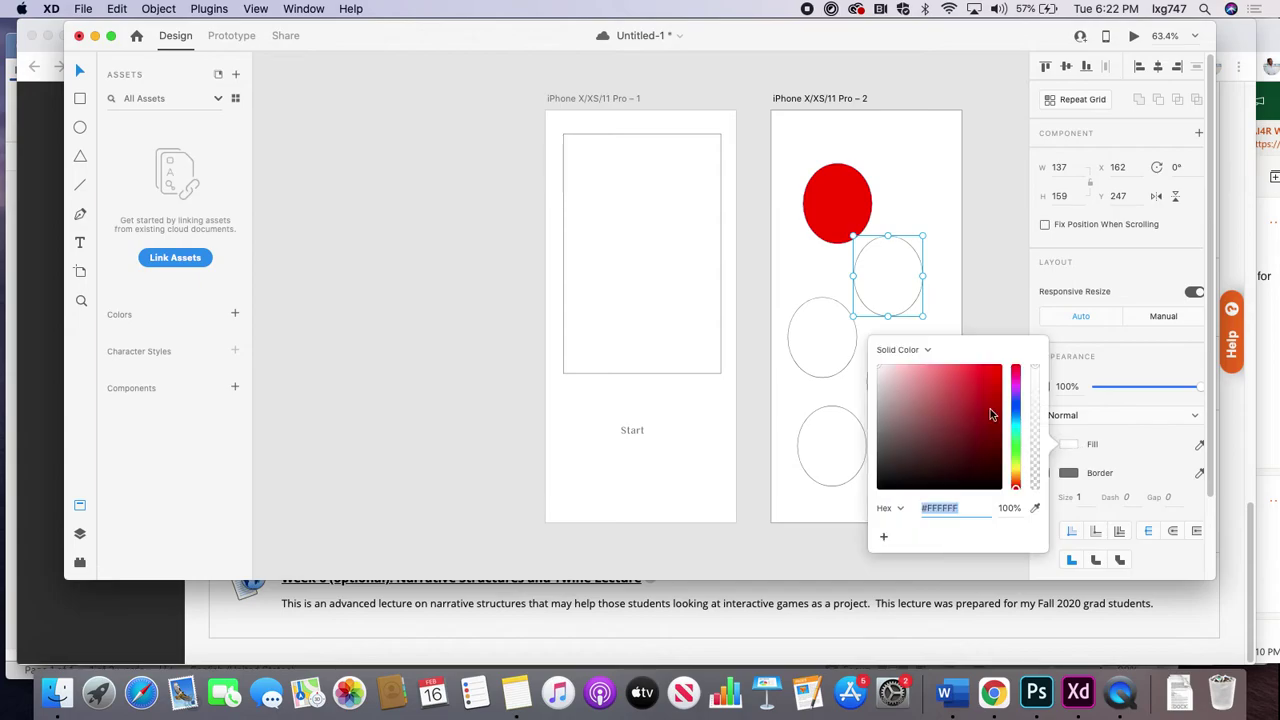
left_click(1015, 420)
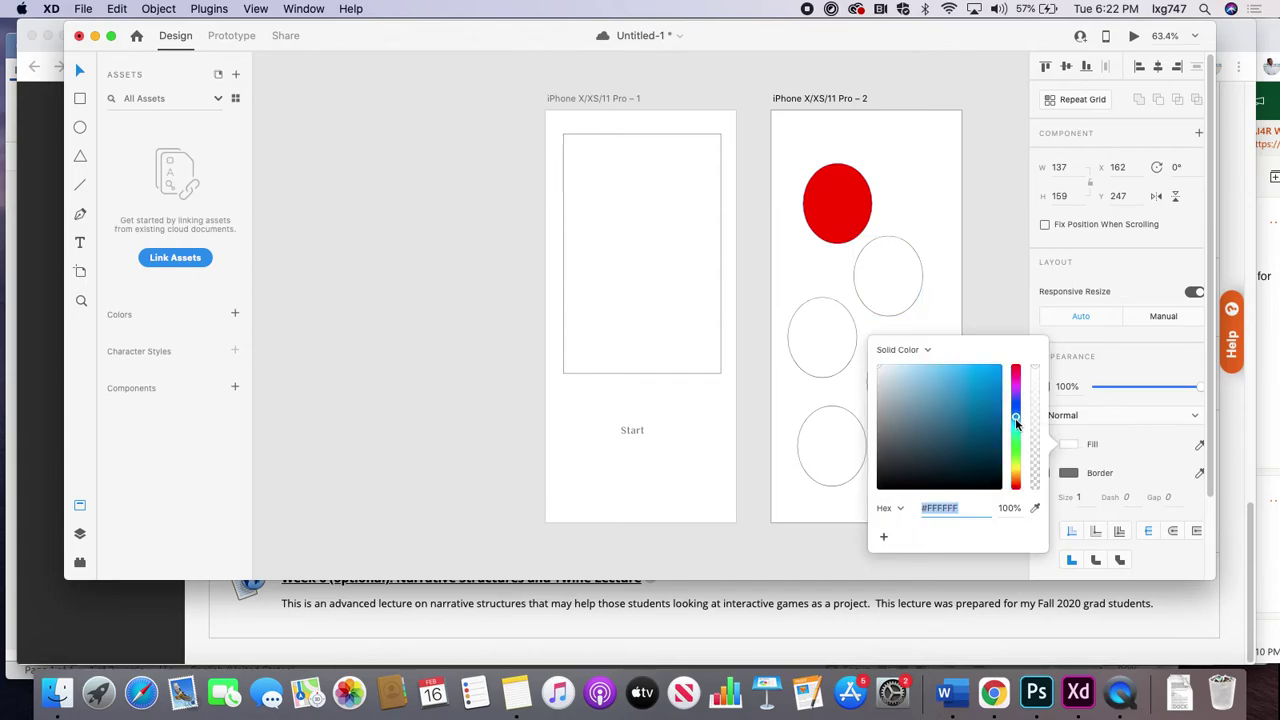
left_click(1078, 450)
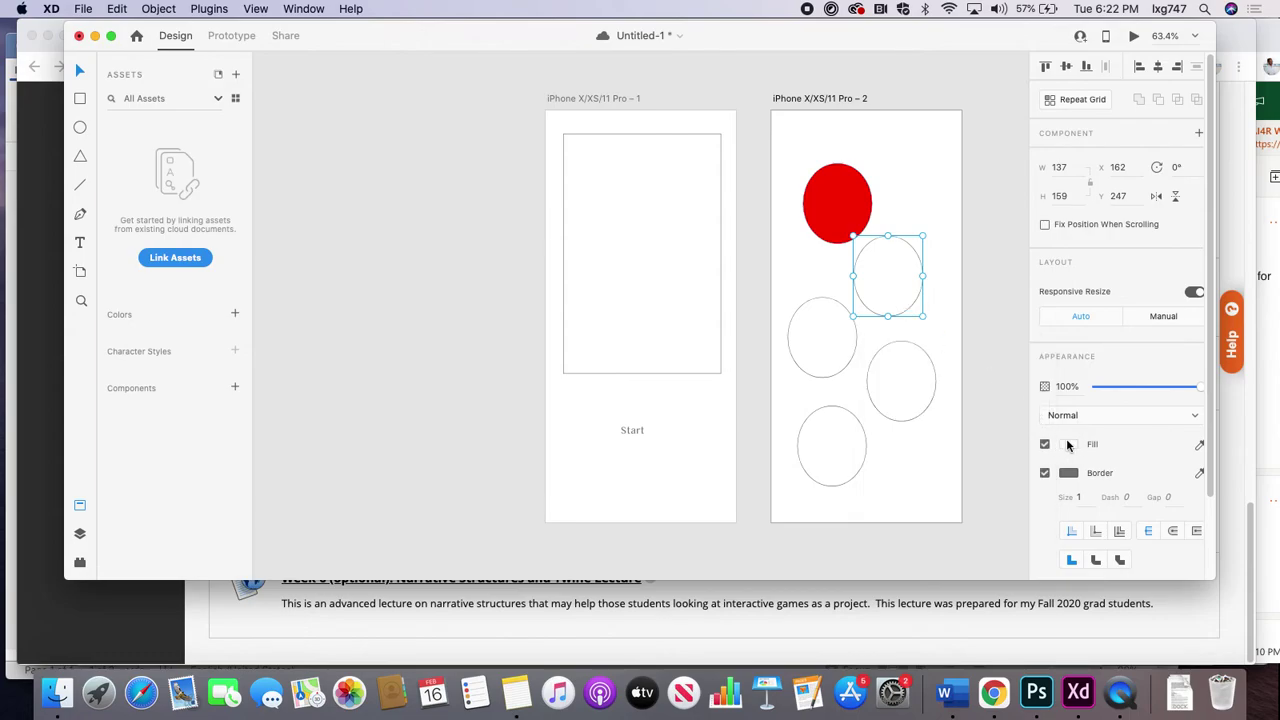
left_click(1067, 445)
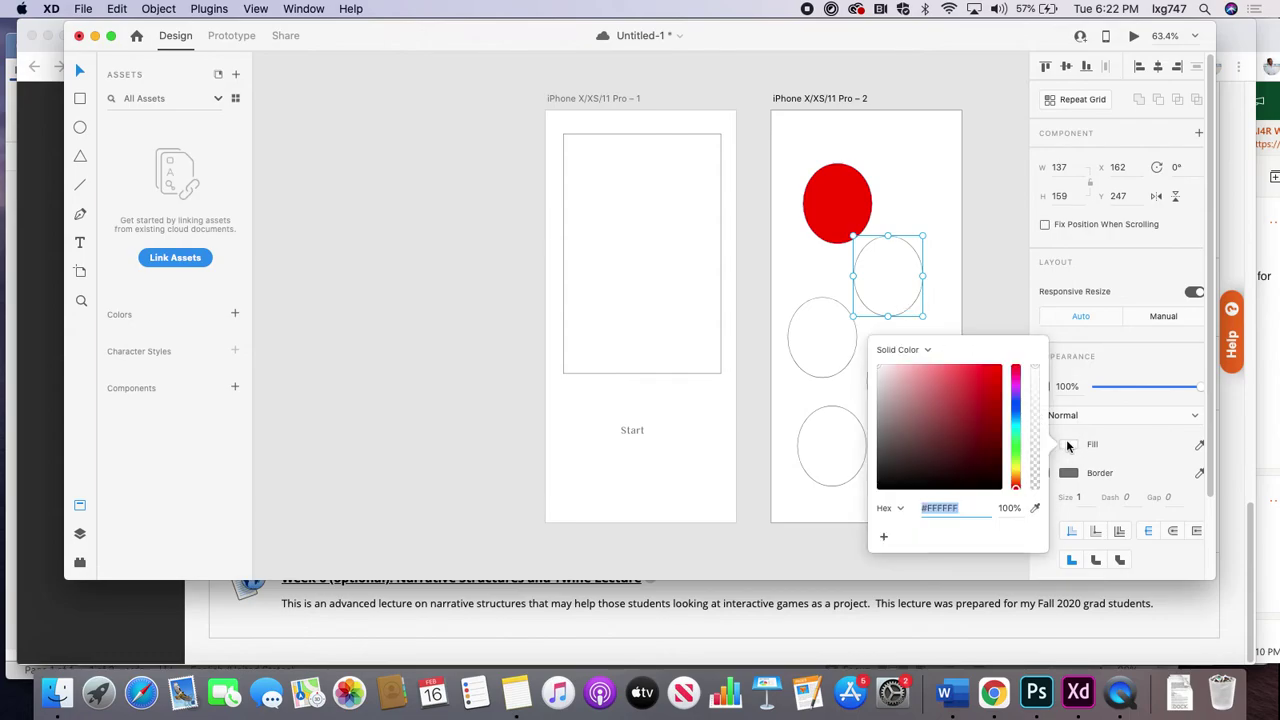
left_click(1015, 418)
left_click(993, 424)
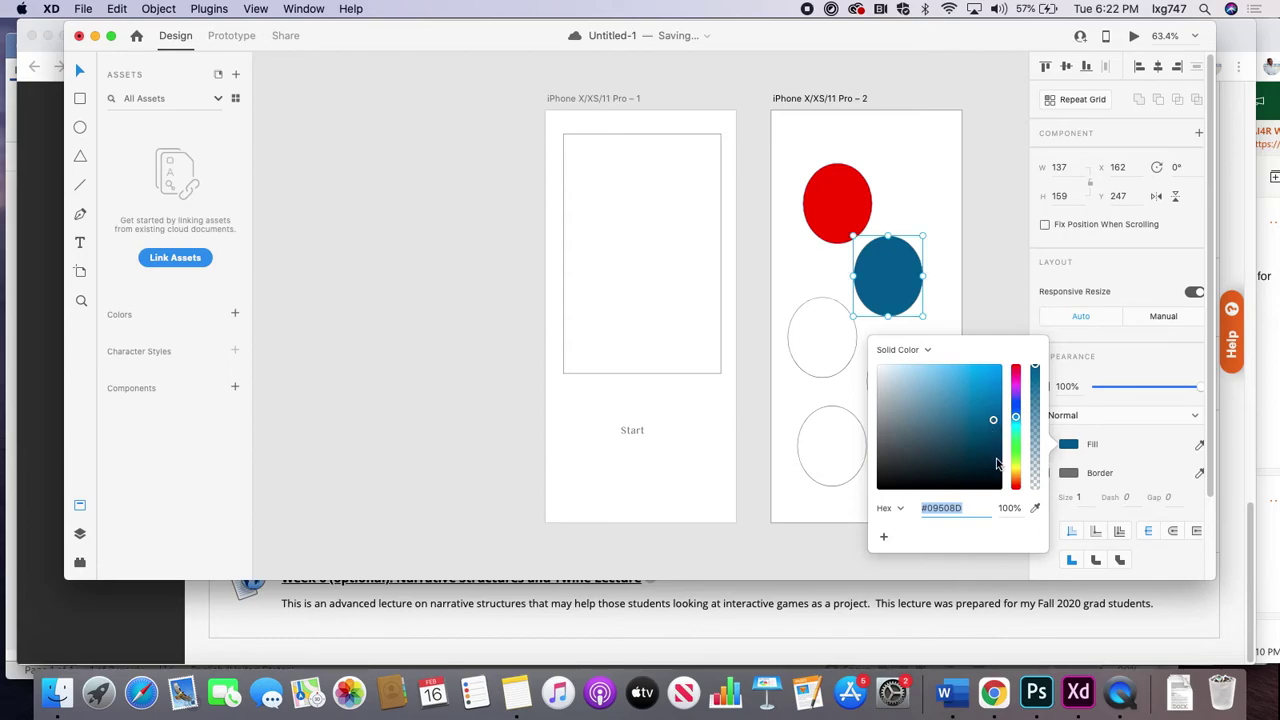
left_click(974, 387)
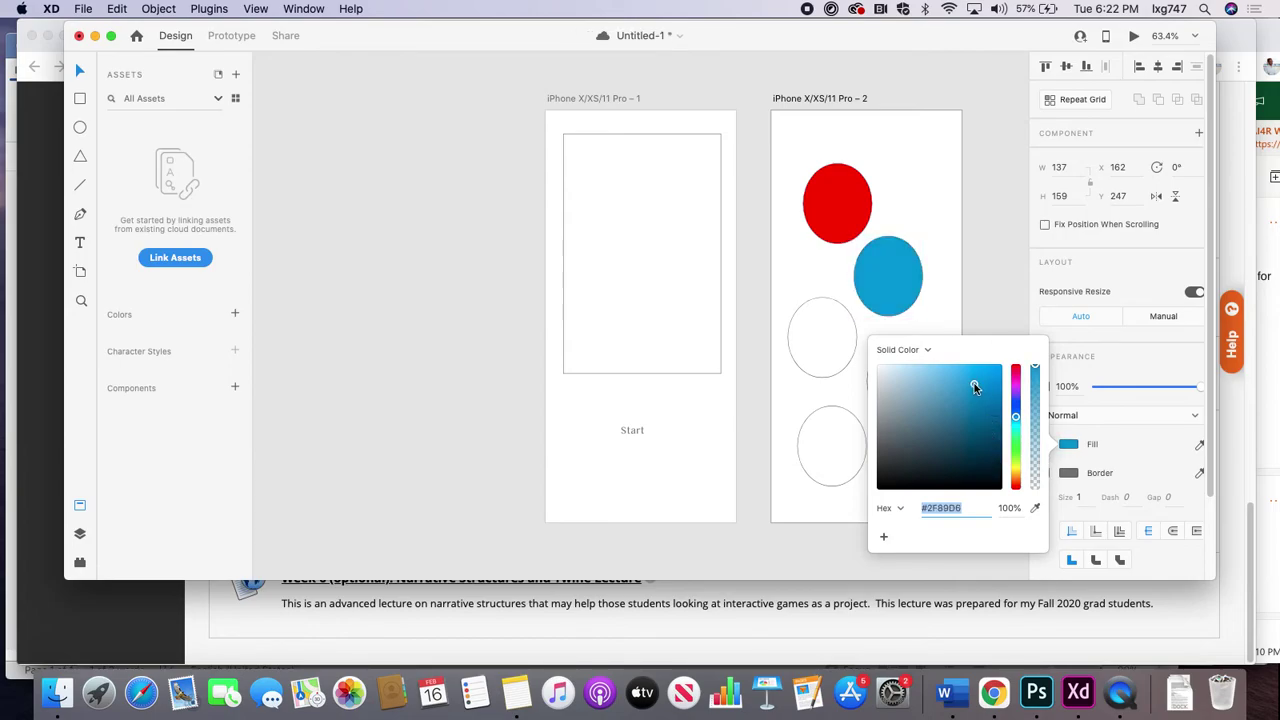
- Fill the third circle from the top of the second artboard with bright green, #0BF40B
left_click(818, 367)
left_click(1070, 447)
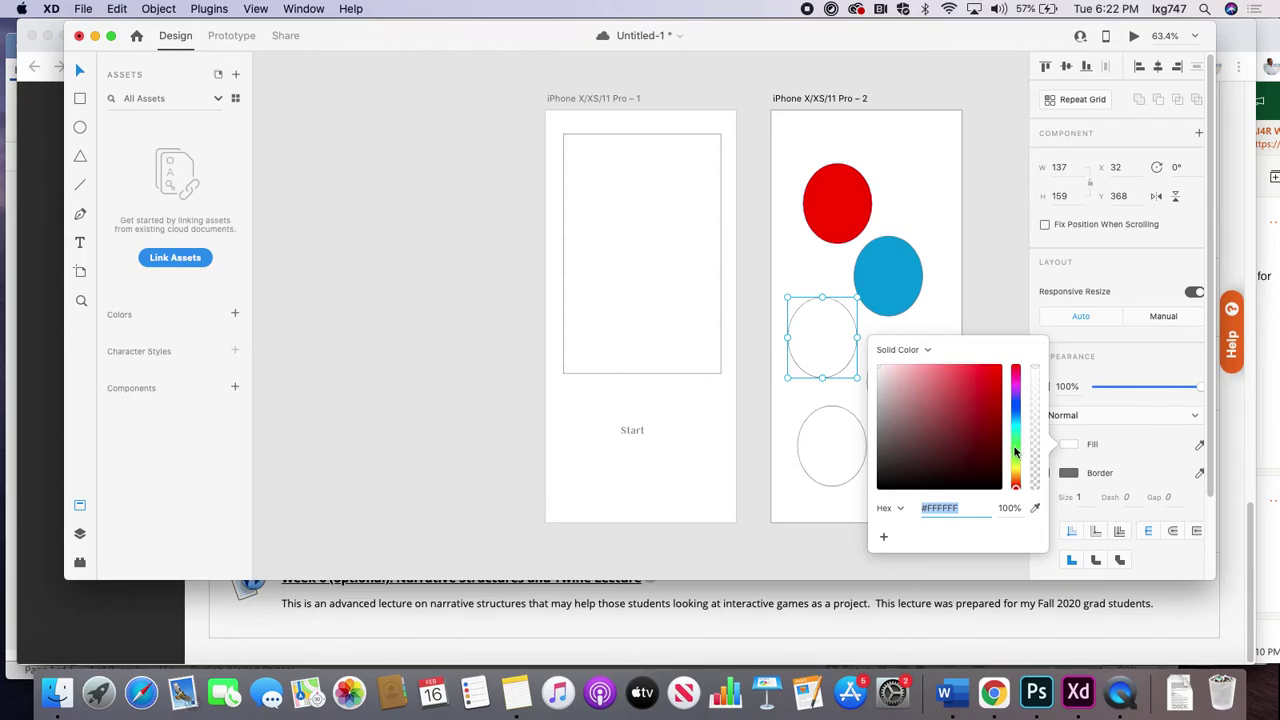
left_click(1015, 447)
left_click(996, 374)
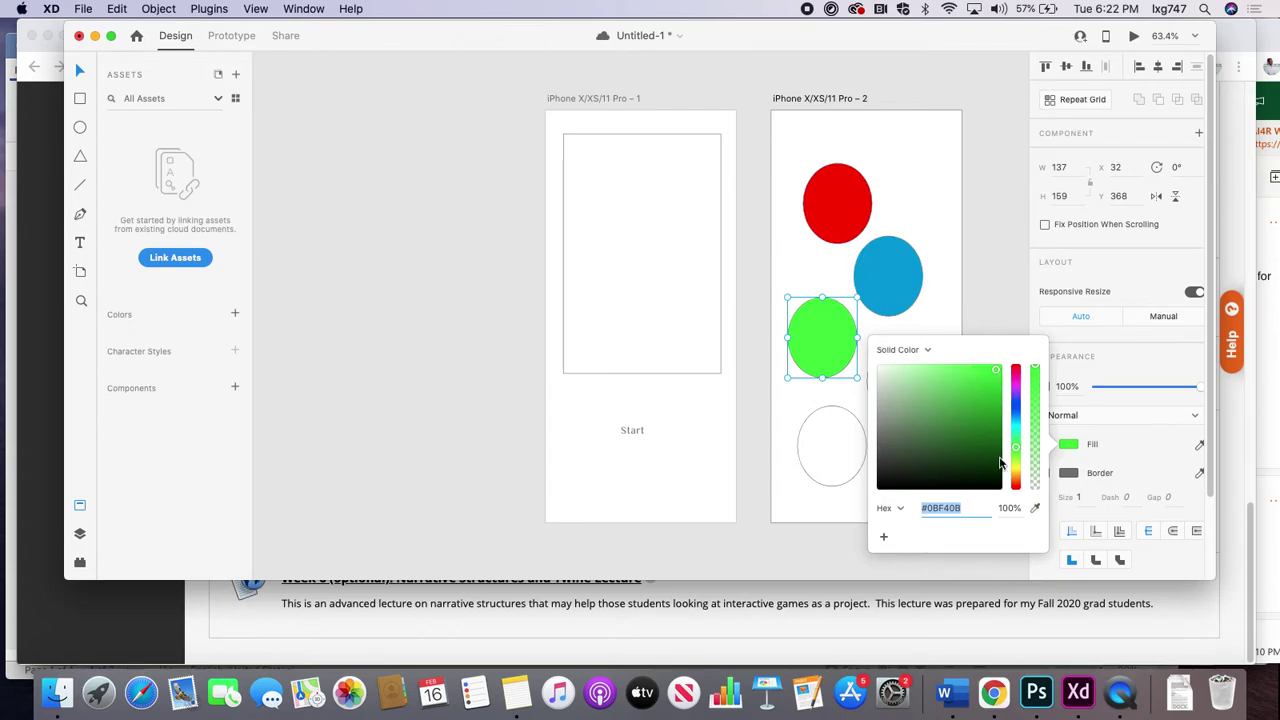
left_click(988, 282)
- Fill the lowest circle on the second artboard with magenta and deselect it
left_click(856, 432)
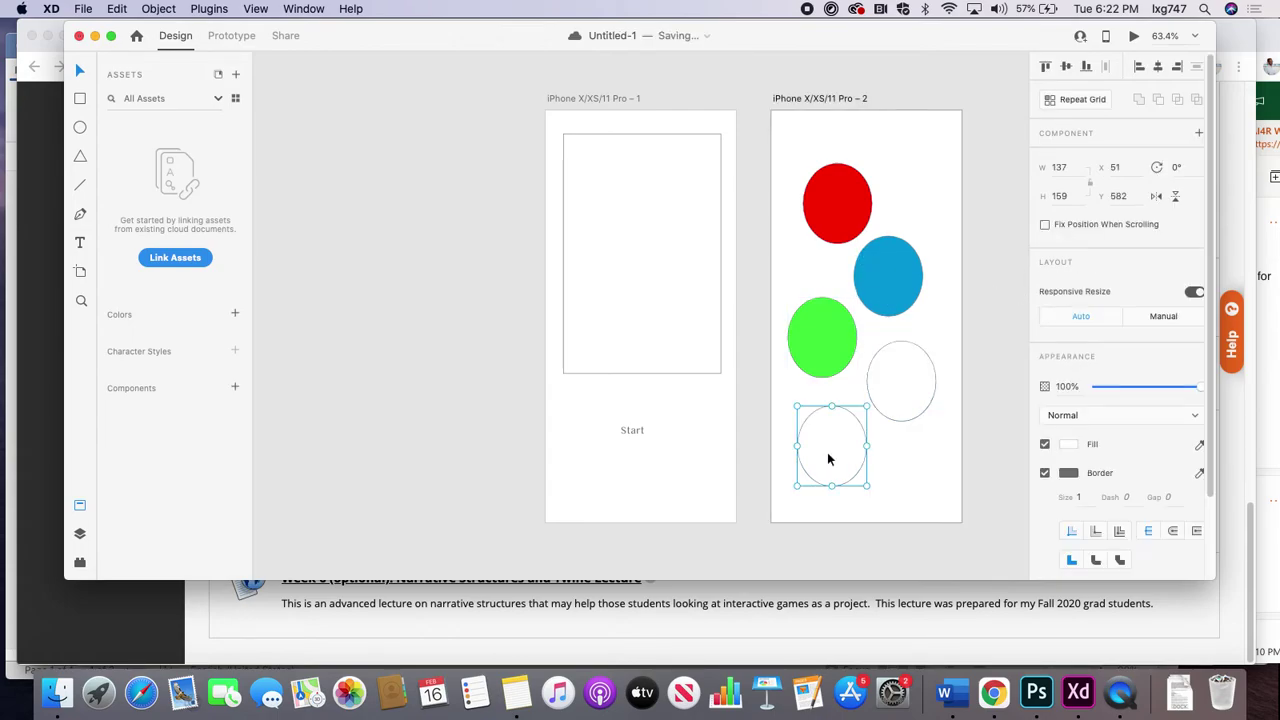
left_click(1072, 446)
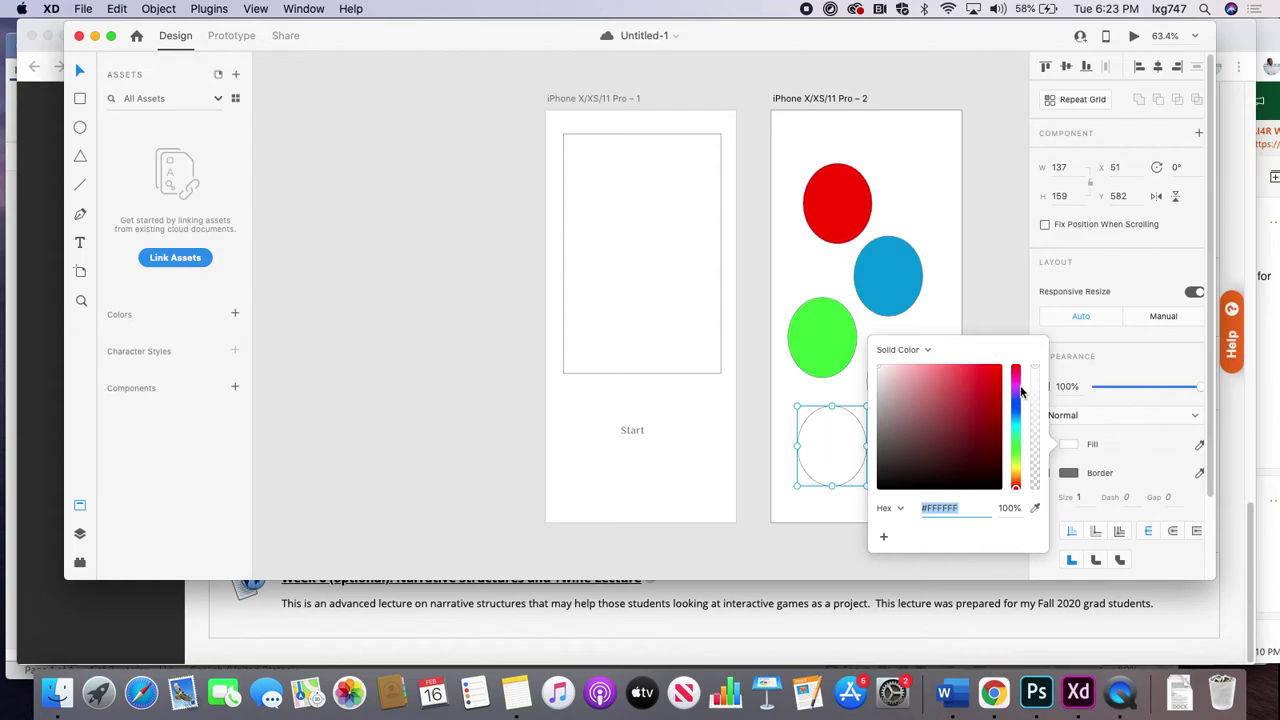
left_click(1016, 382)
left_click_drag(880, 460, 988, 410)
left_click(1014, 240)
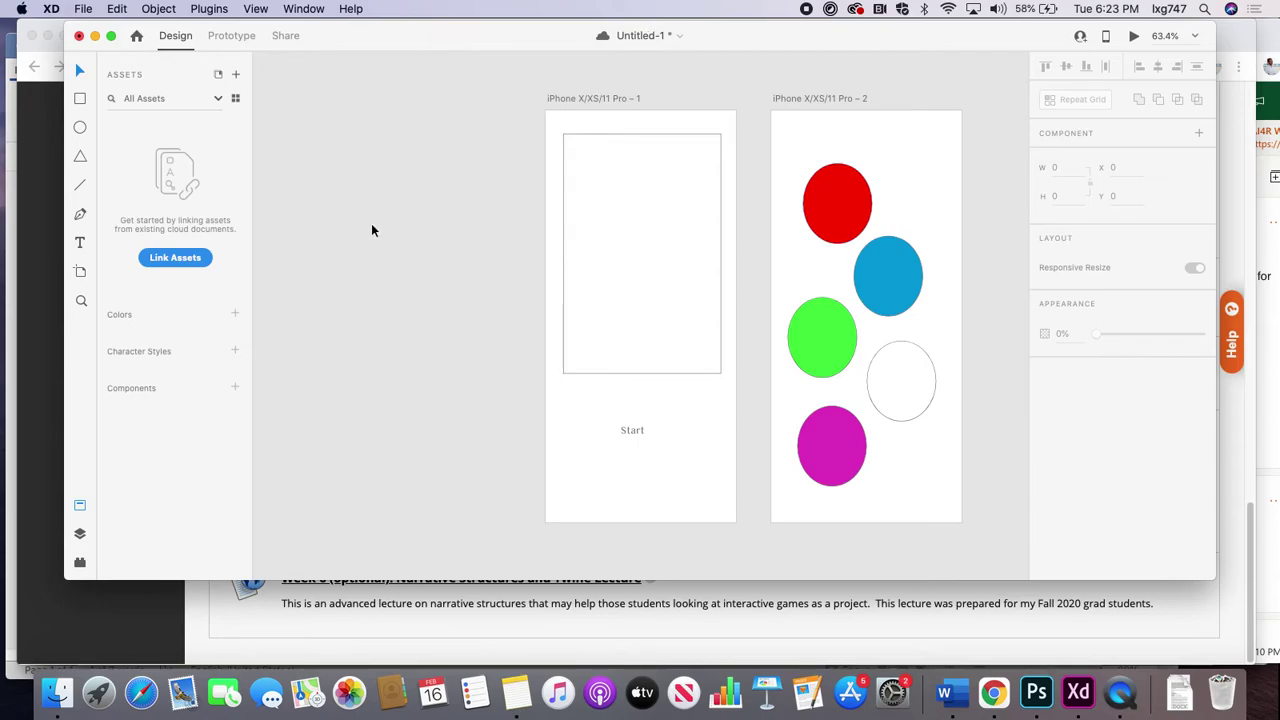
- Add three more iPhone X/XS/11 Pro artboards in a row after the second one
left_click(80, 273)
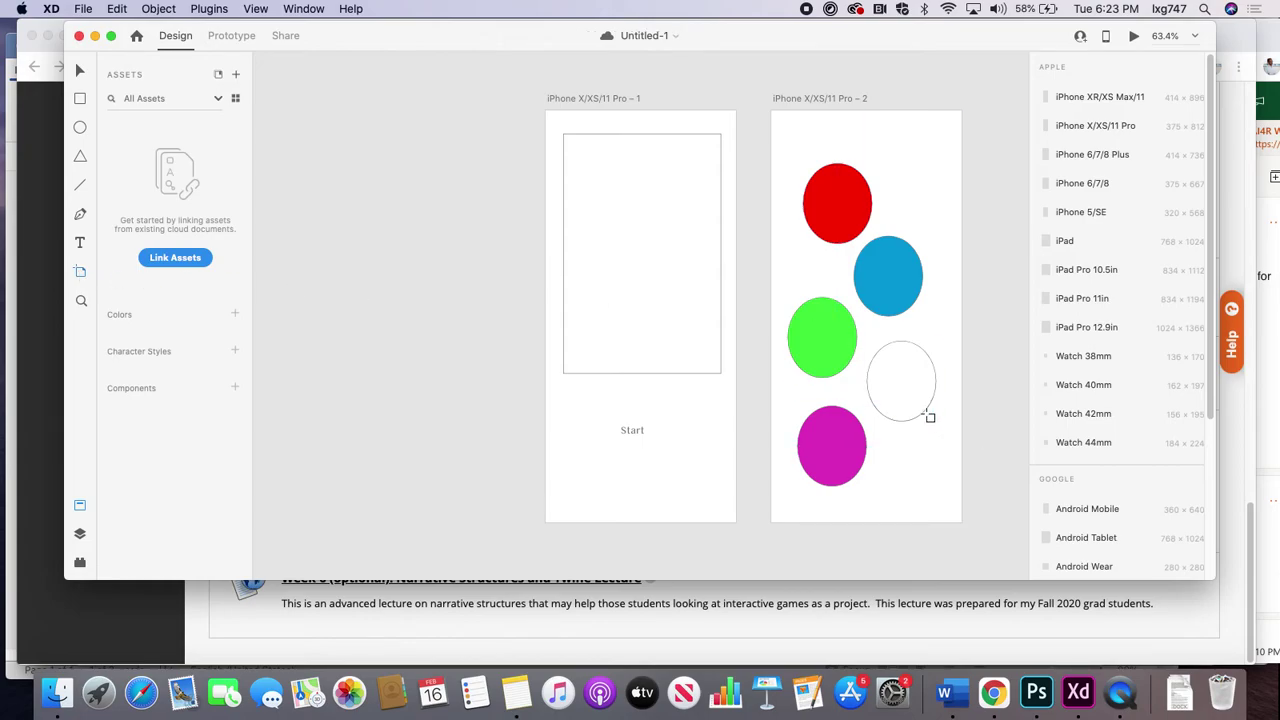
scroll(929, 417, "down", 5)
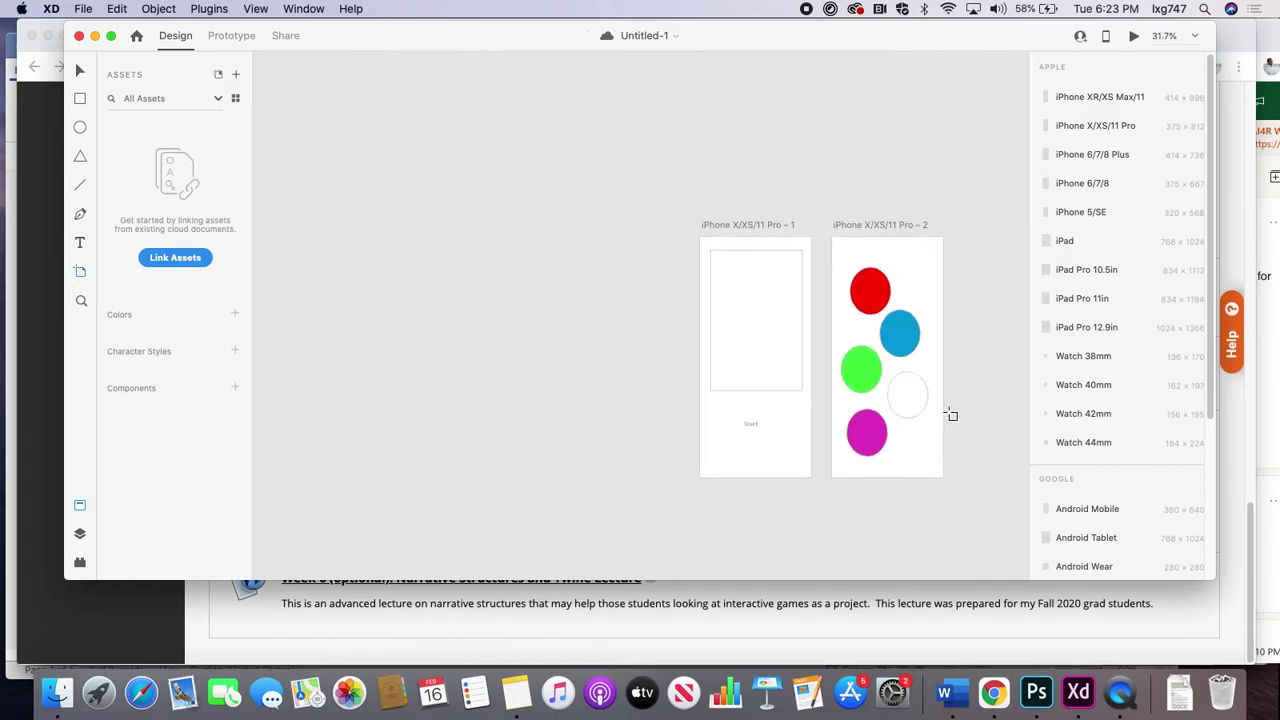
scroll(950, 416, "up", 4)
scroll(948, 412, "down", 5)
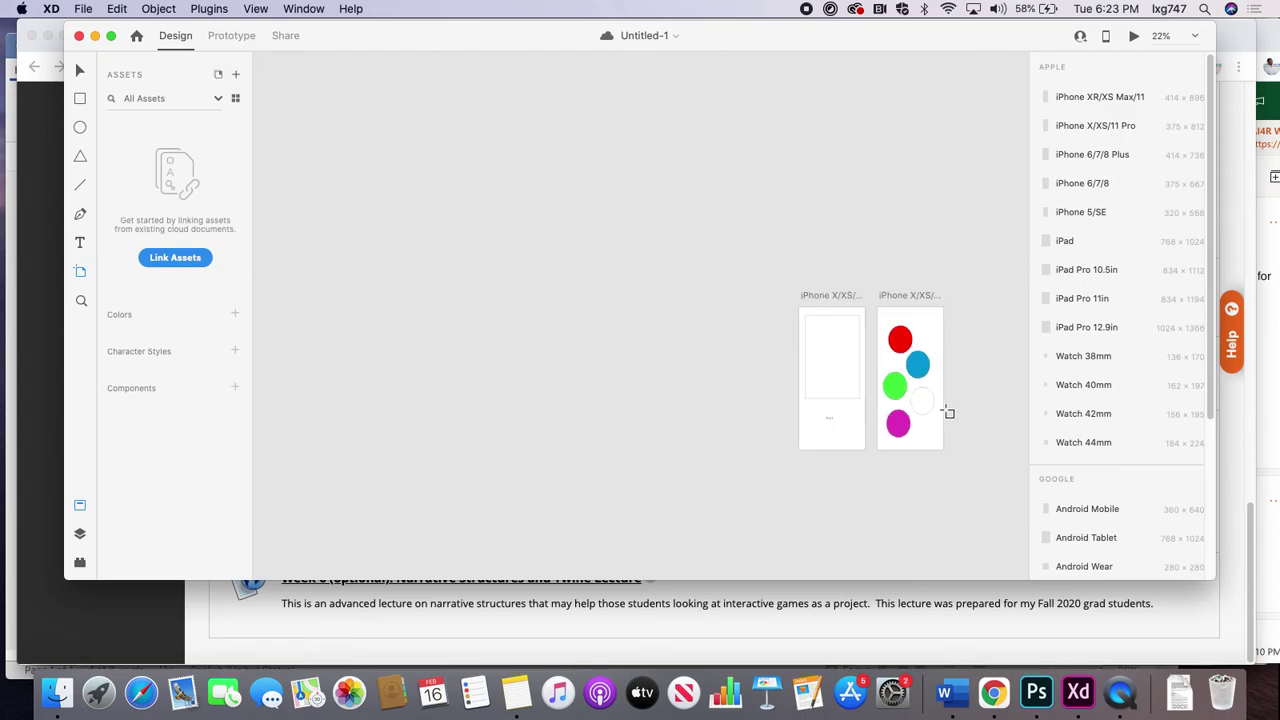
scroll(948, 412, "up", 4)
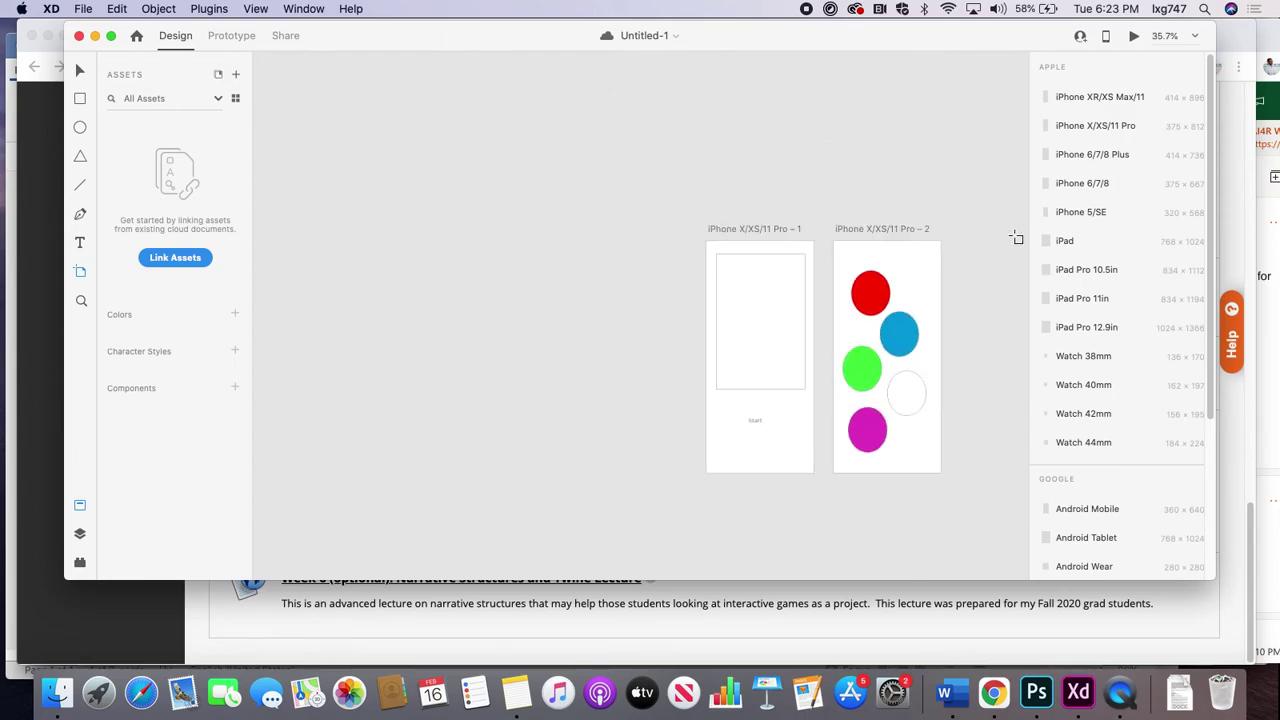
left_click(1095, 126)
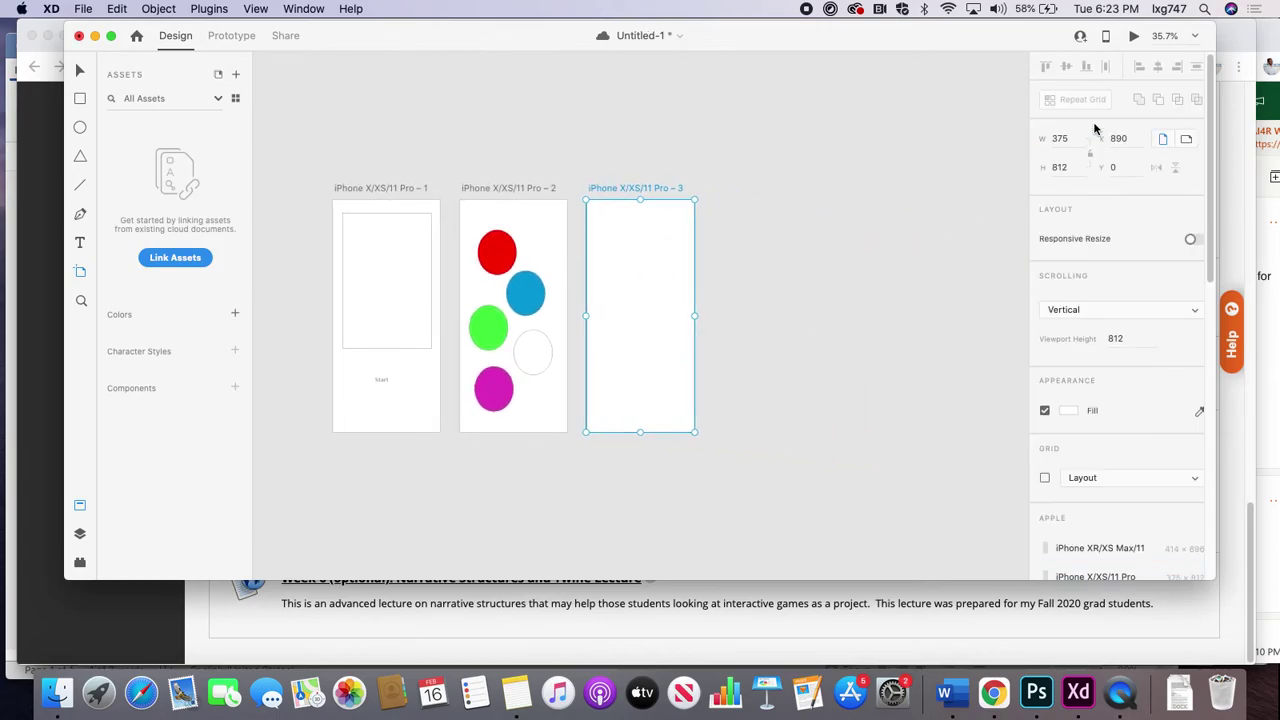
left_click(81, 272)
key("super+d")
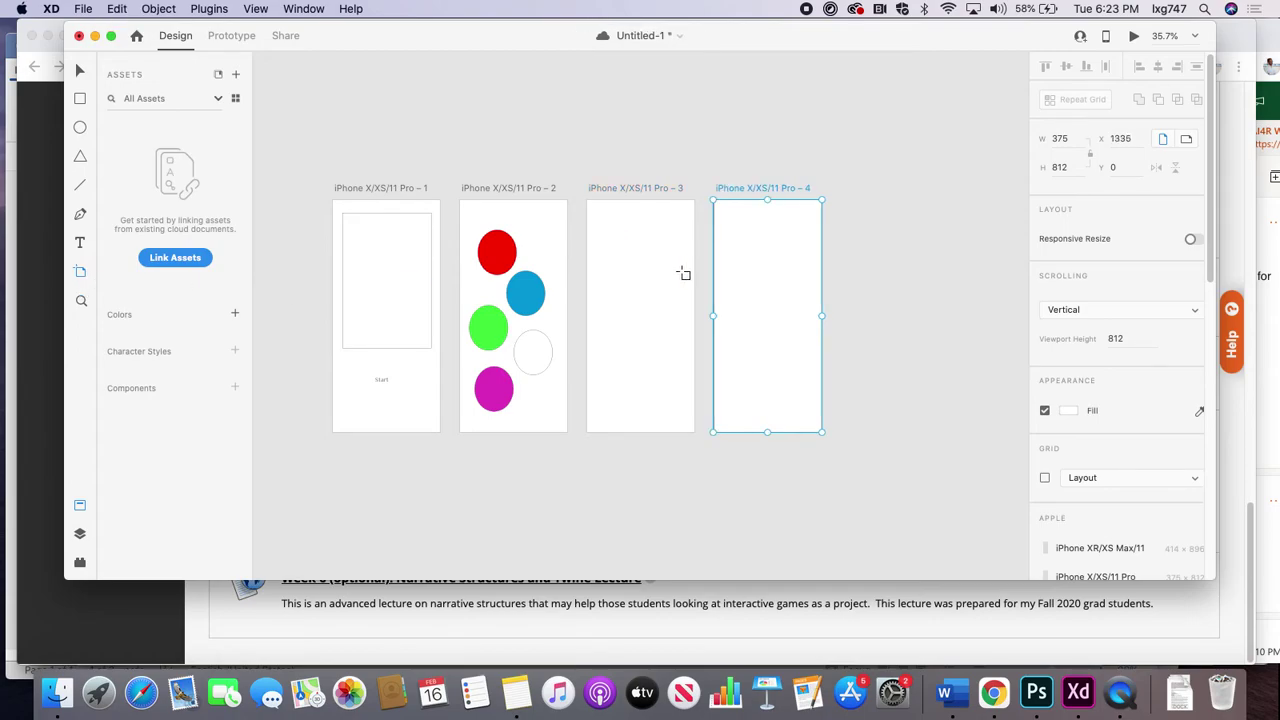
key("super+d")
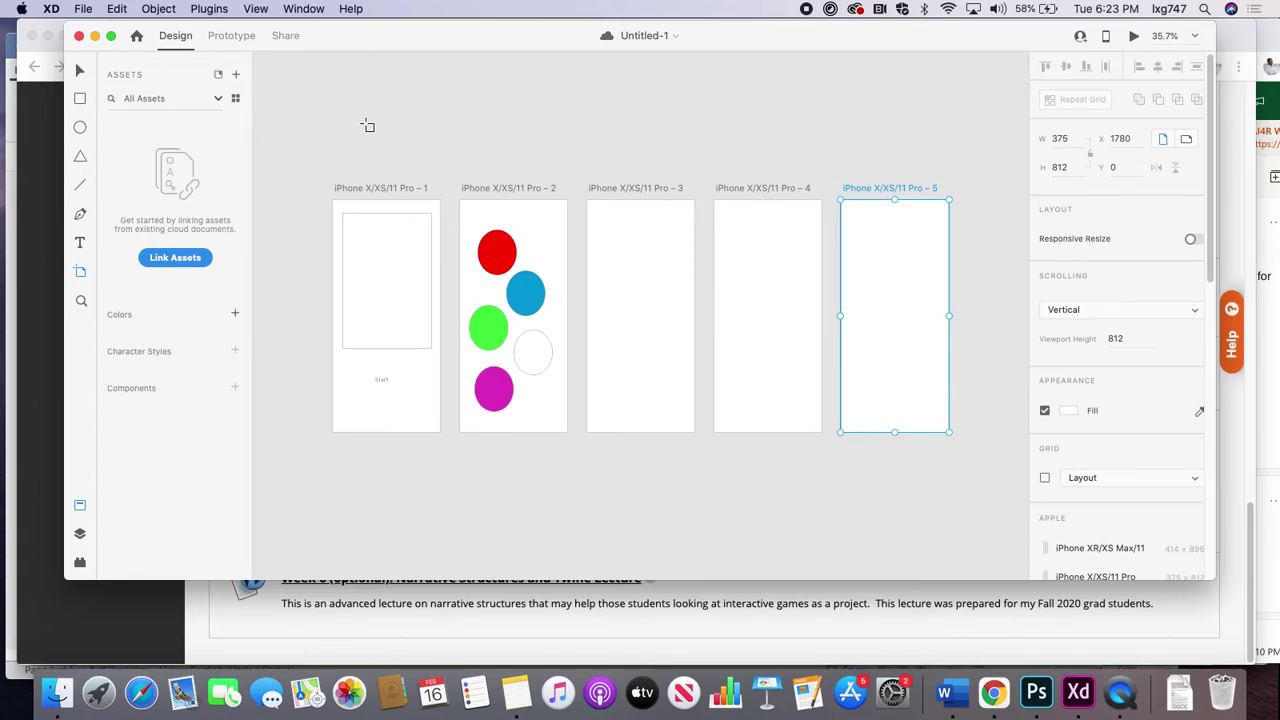
- In Prototype mode, link the red circle to the third artboard with a tap-triggered Dissolve transition
left_click(227, 39)
left_click(505, 252)
left_click_drag(516, 253, 610, 252)
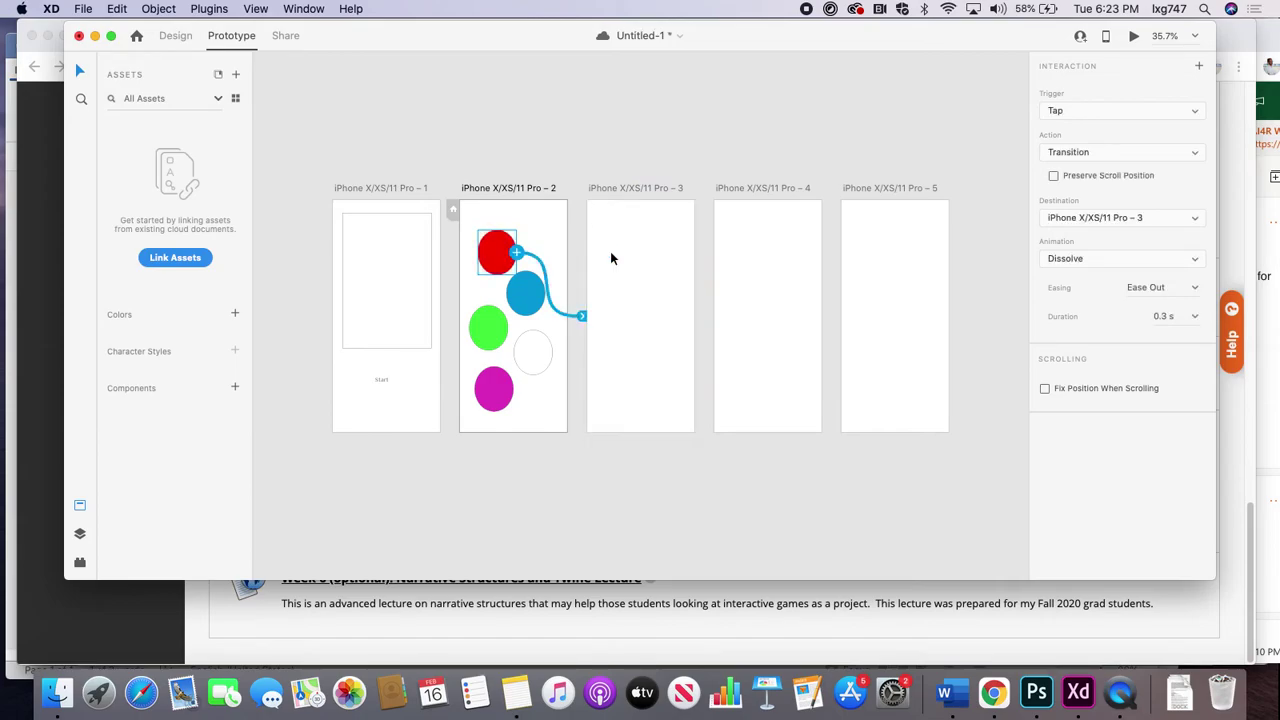
- In Design mode, draw an ellipse of about 314 × 489 px on the third artboard and fill it with red, #F80606
left_click(177, 37)
left_click(82, 129)
mouse_move(599, 235)
left_mouse_down()
mouse_move(597, 374)
mouse_move(686, 371)
left_mouse_up()
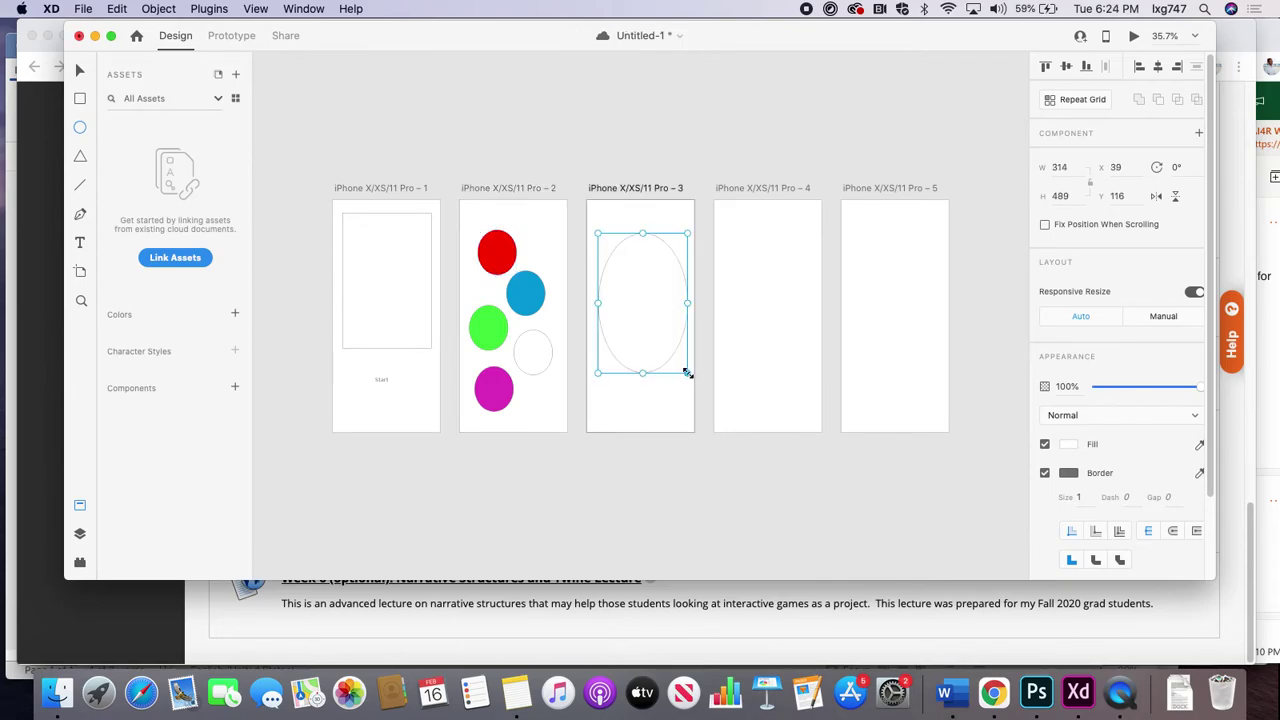
left_click(1068, 445)
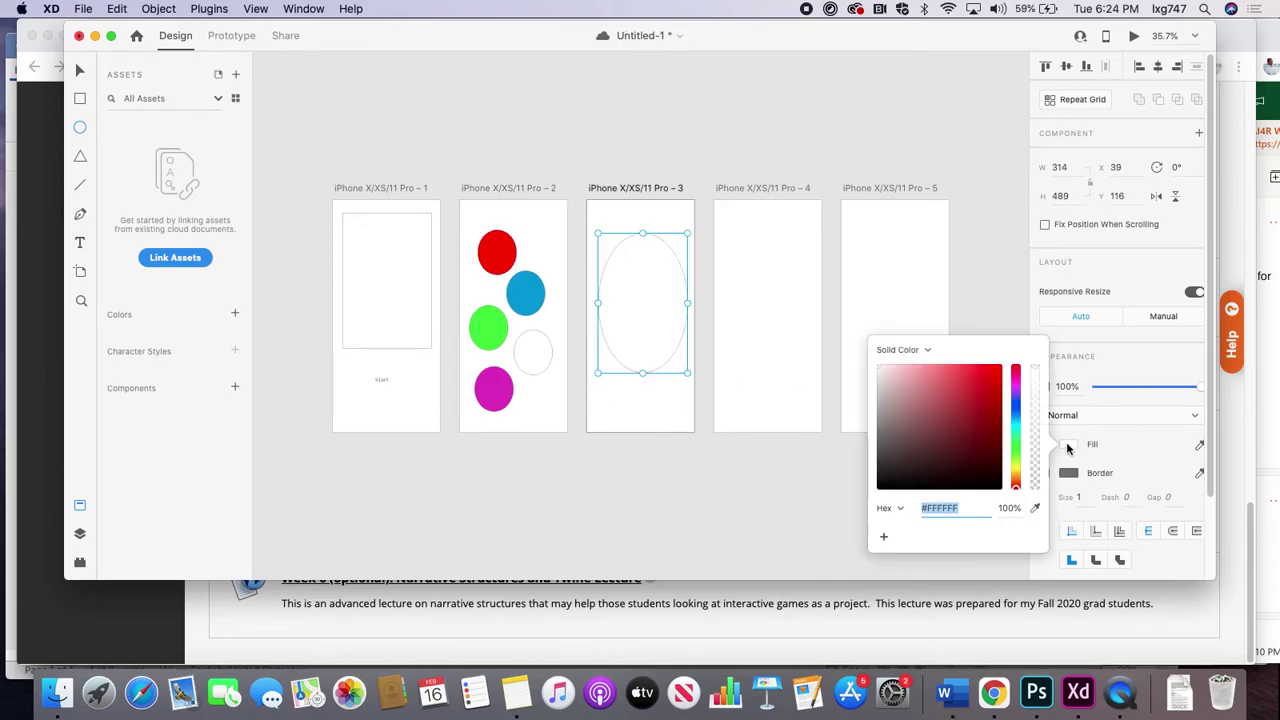
left_click(997, 369)
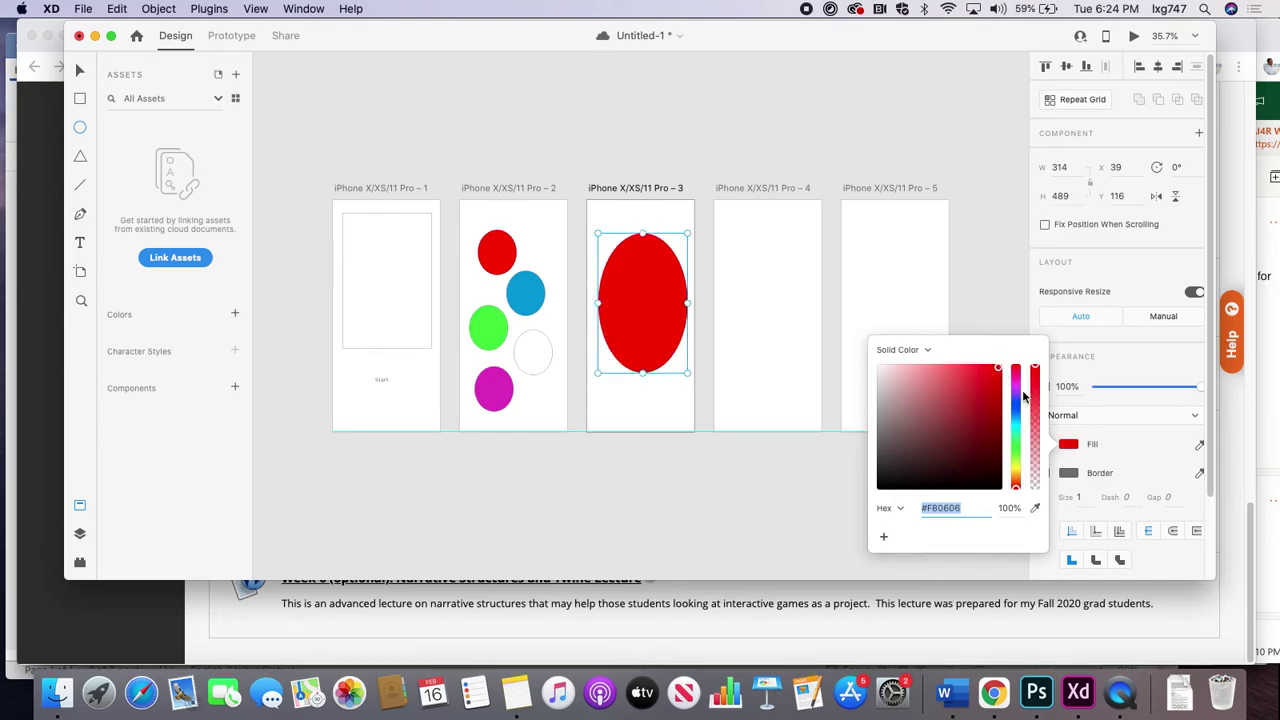
left_click(970, 287)
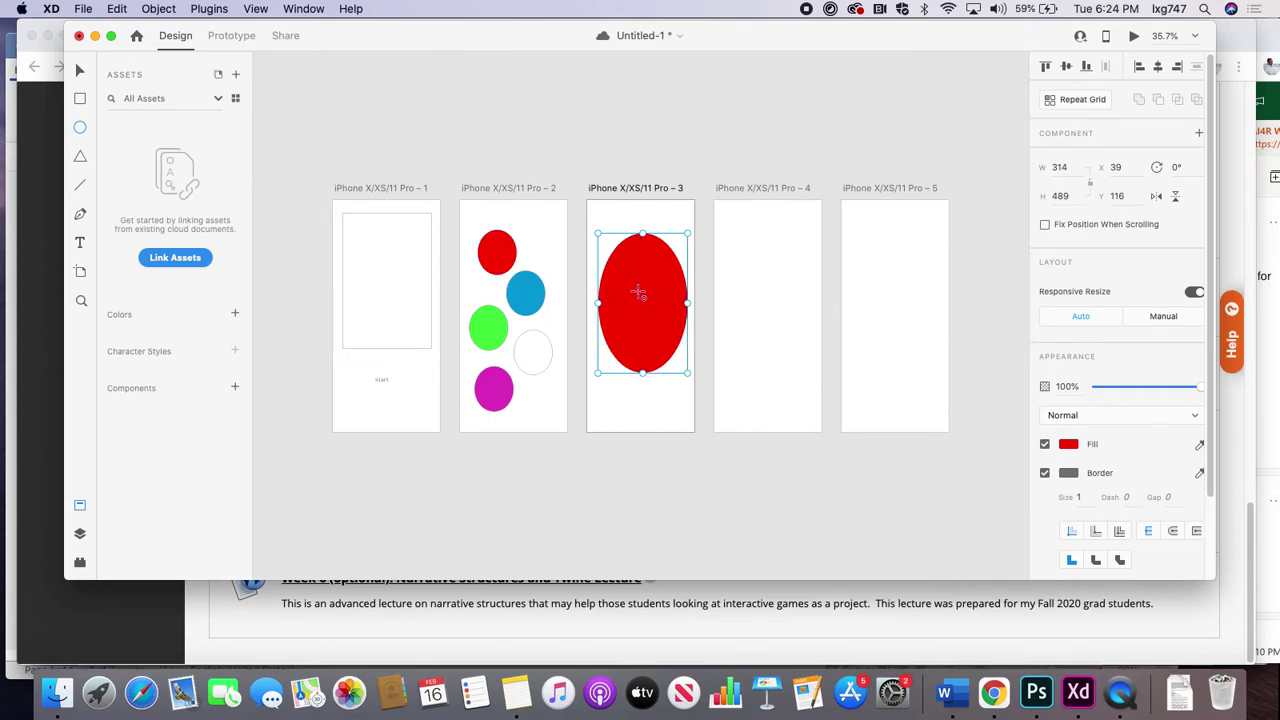
- Duplicate the large red ellipse onto the fourth artboard and fill the copy with blue, #062BF8
left_click(80, 70)
left_click_drag(652, 300, 768, 298)
left_click(1070, 446)
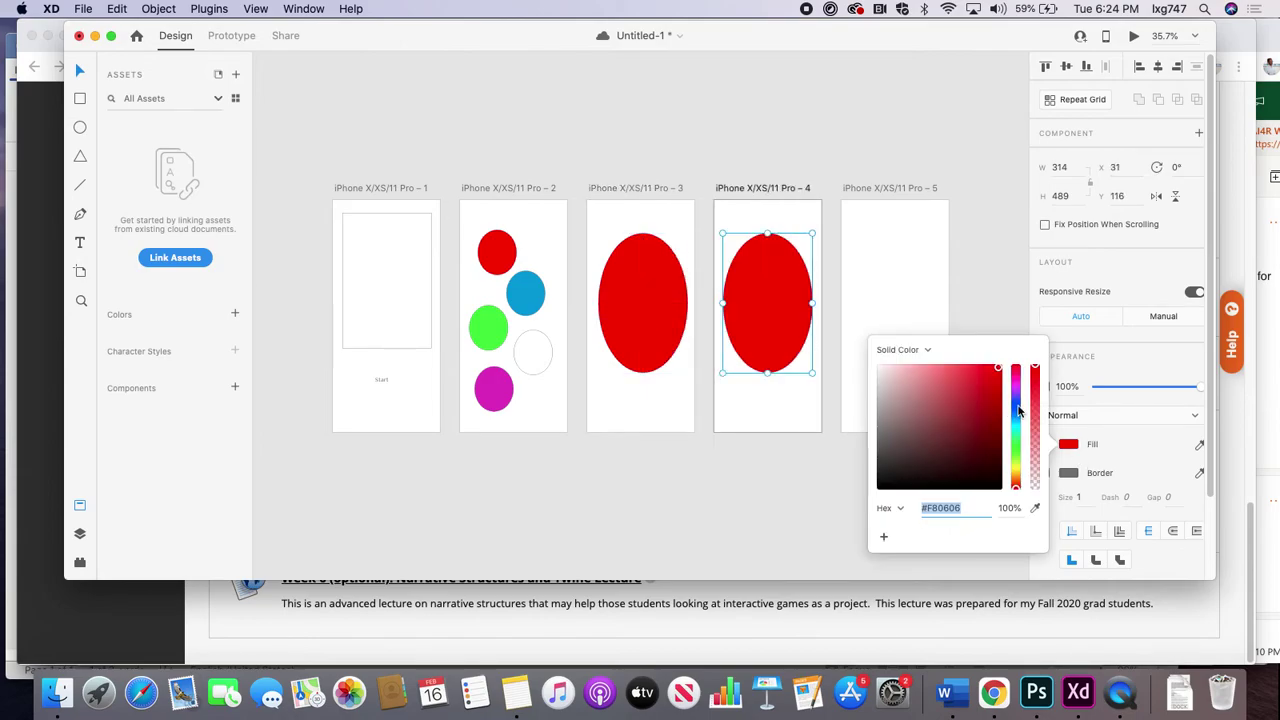
left_click(1016, 412)
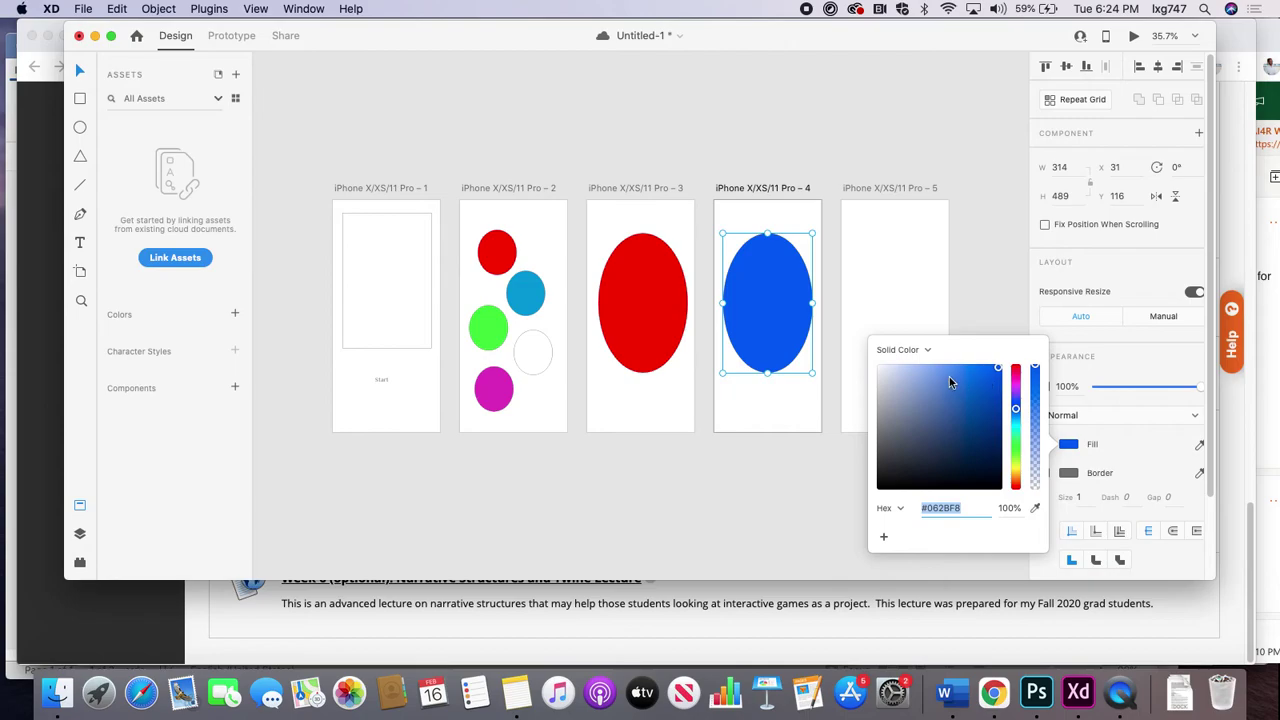
left_click(532, 360)
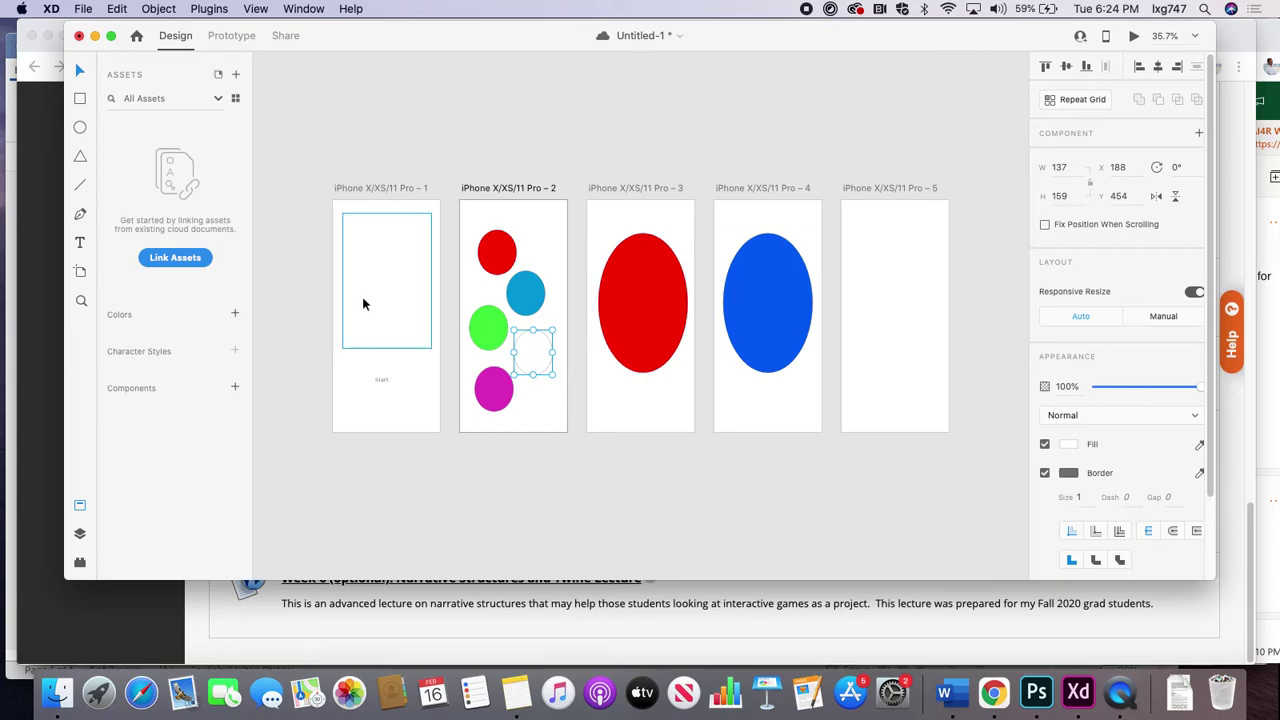
- Add the text "You win" to the fifth artboard and set its font size to 200
left_click(81, 246)
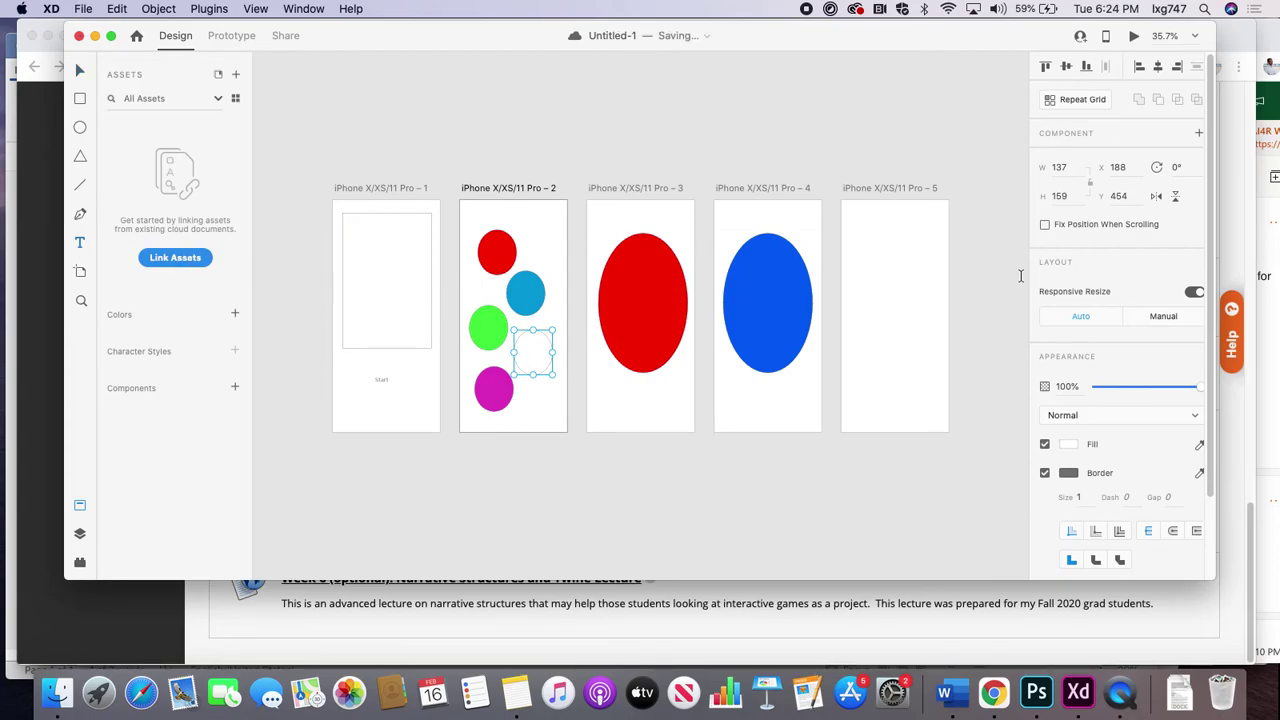
left_click(893, 300)
type("You win")
key("Escape")
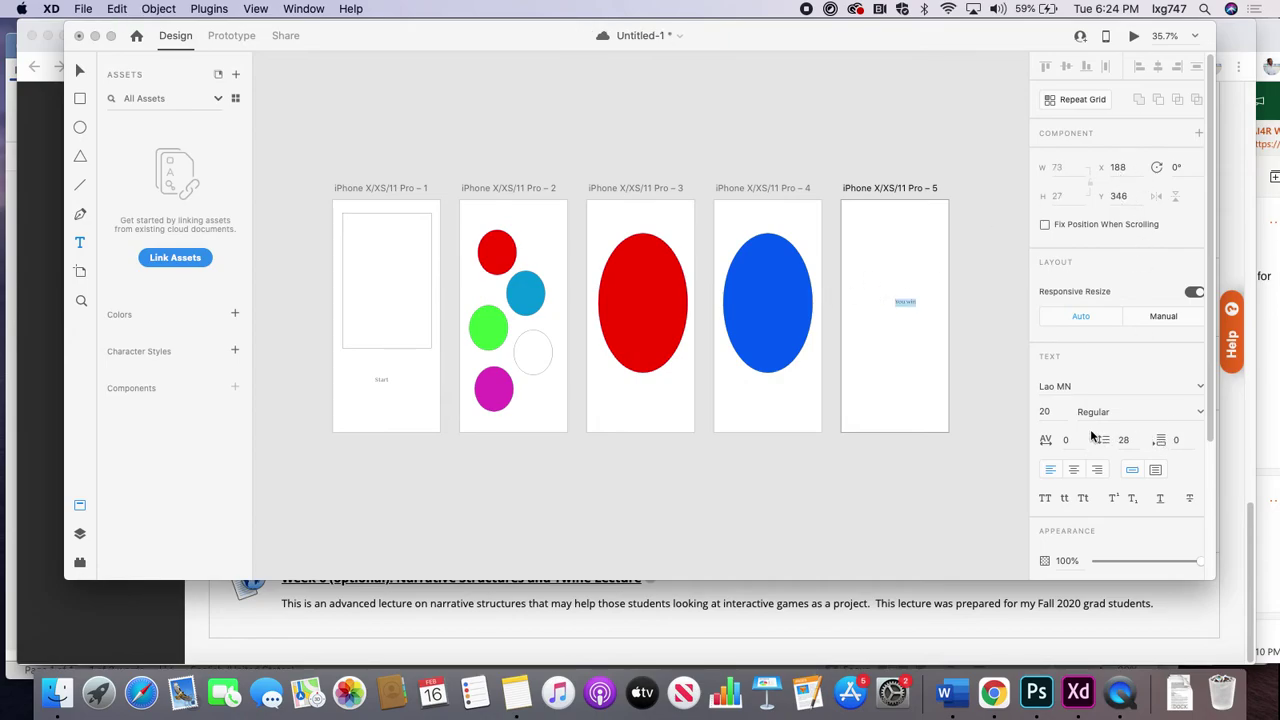
left_click(1059, 413)
type("2")
key("Return")
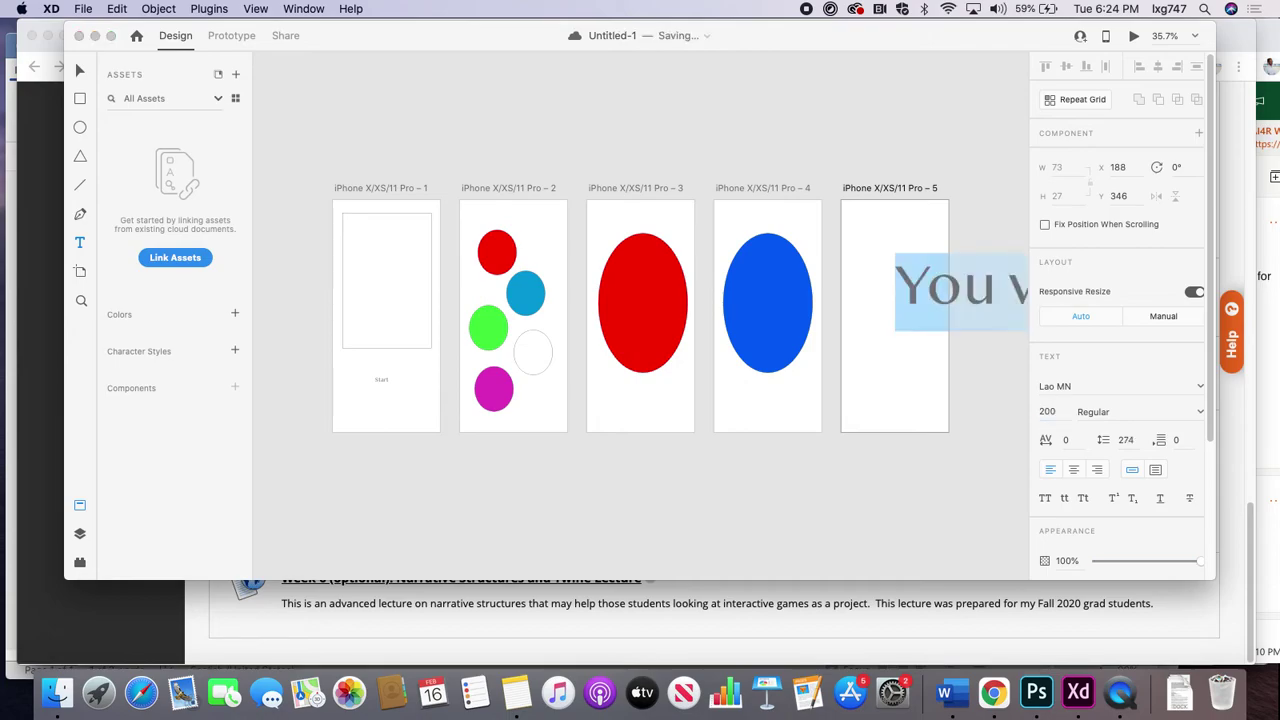
left_click(80, 70)
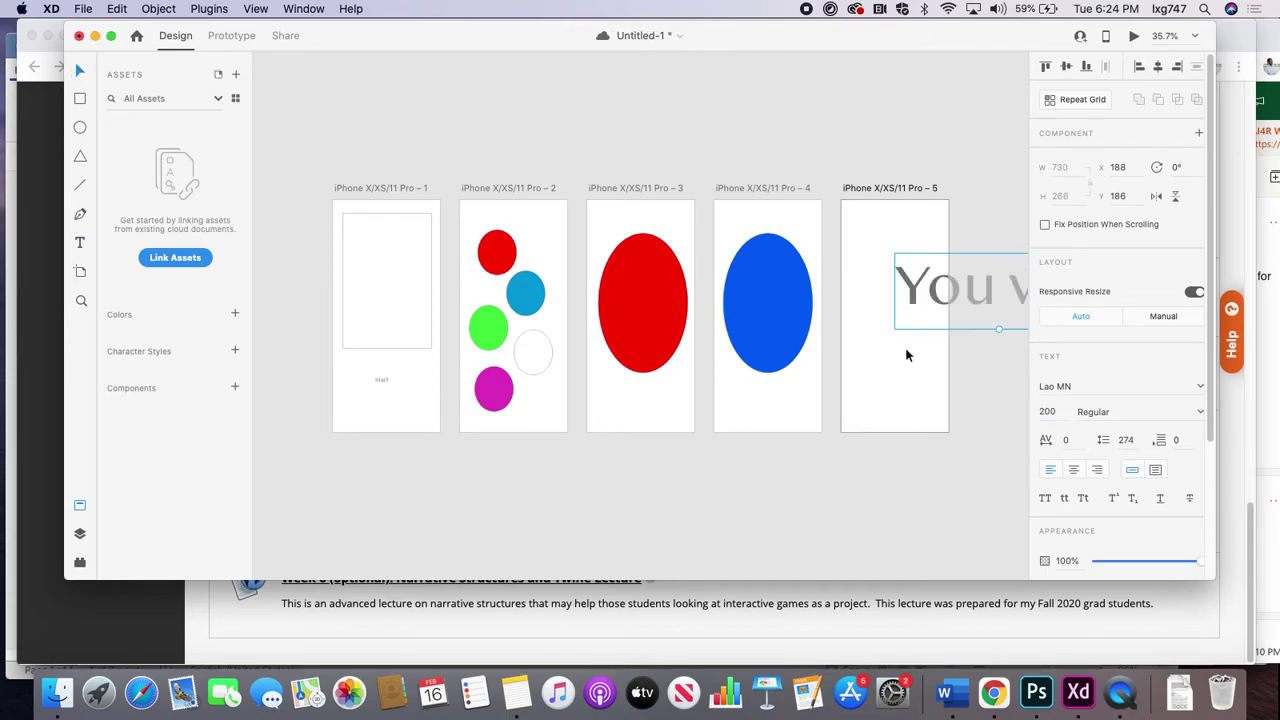
- Move the "You win" text to about X 10 on the fifth artboard and set its font size to 100
left_click_drag(970, 255, 926, 270)
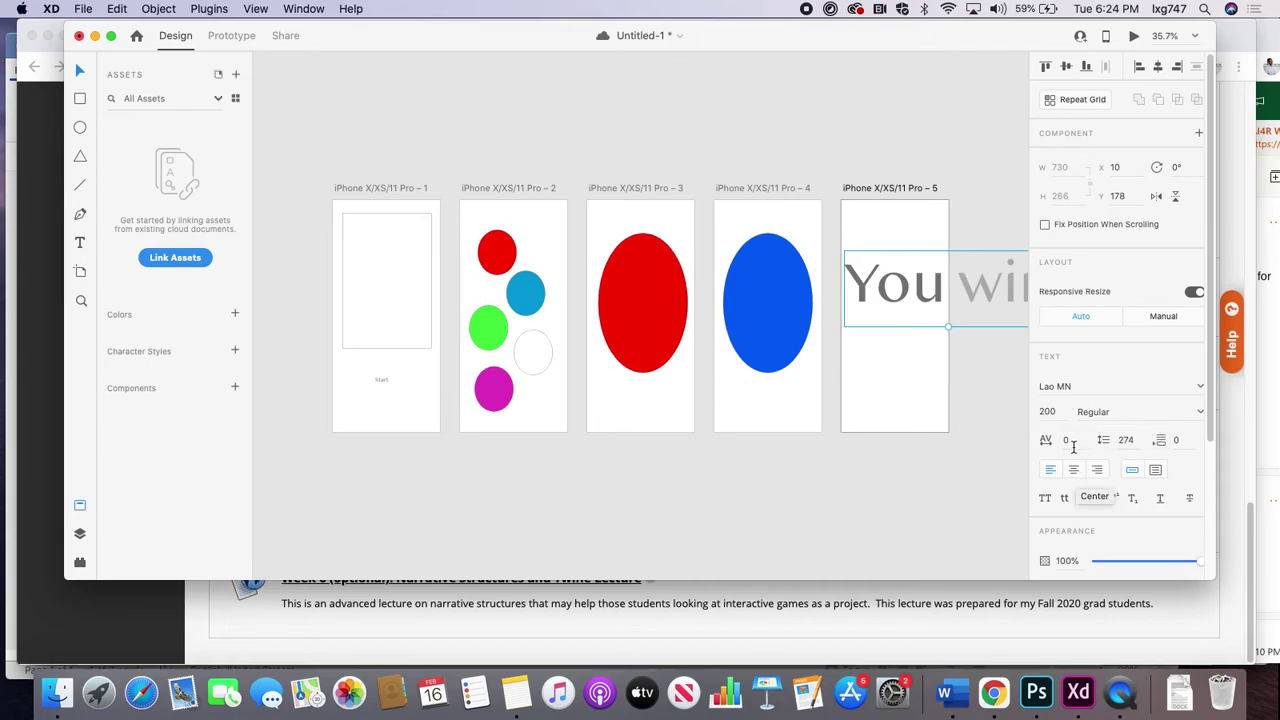
left_click(1060, 411)
type("100")
key("Return")
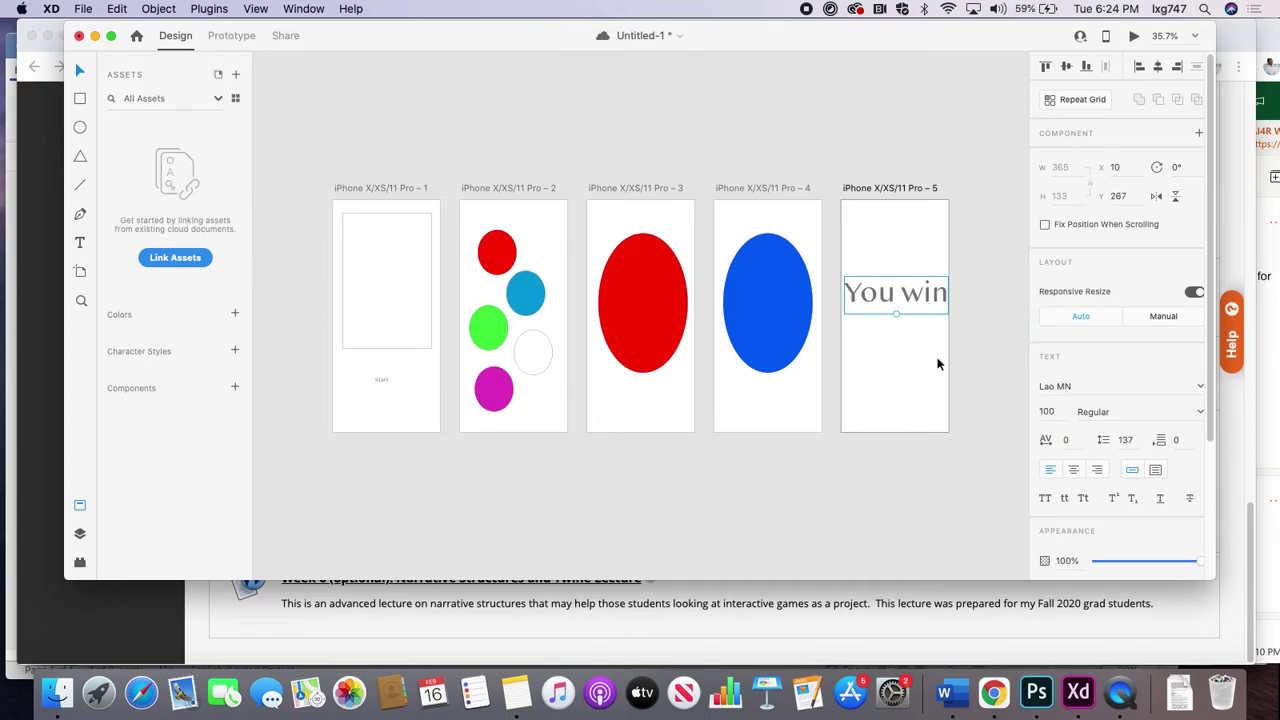
- Draw one rectangle above the "You win" text and another of about 316 × 282 px below it
left_click(80, 100)
left_click_drag(849, 210, 941, 264)
left_click_drag(851, 323, 945, 406)
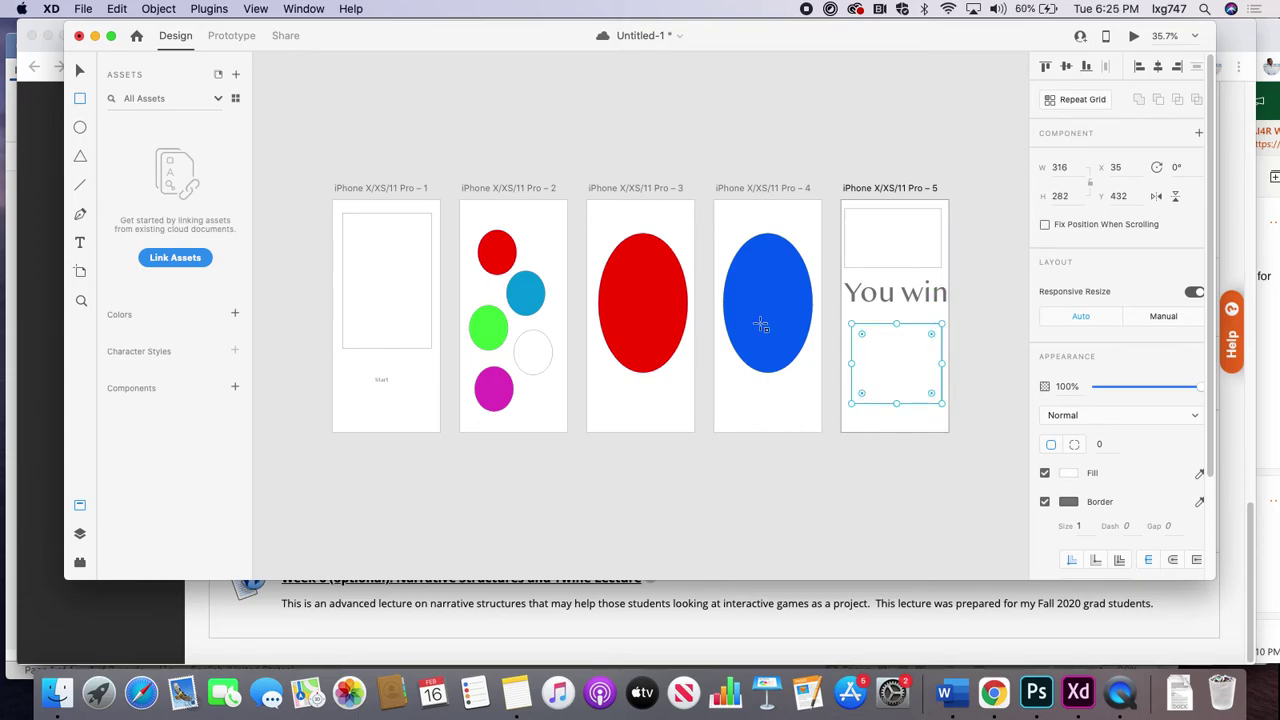
- In Prototype mode, link the blue circle on the second artboard to the fourth artboard with a tap-triggered Dissolve transition
left_click(220, 38)
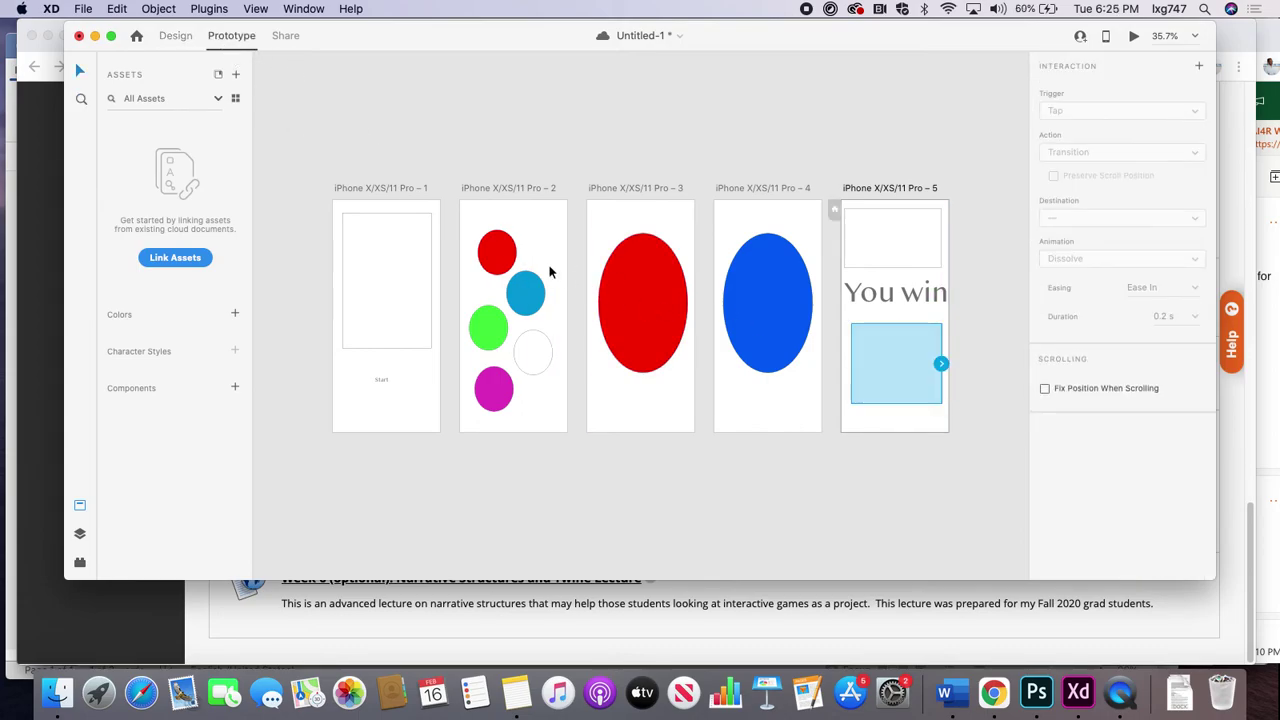
left_click(530, 300)
left_click_drag(580, 312, 735, 296)
left_click(740, 211)
left_click(732, 280)
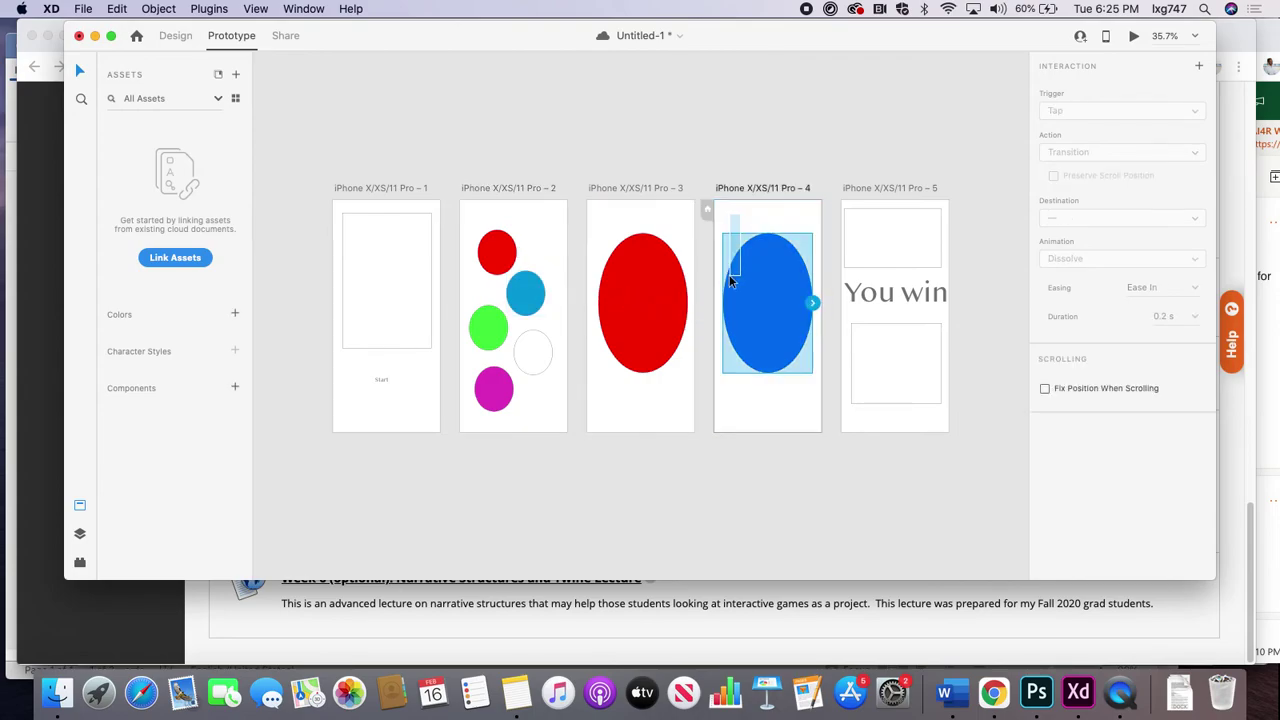
left_click(537, 296)
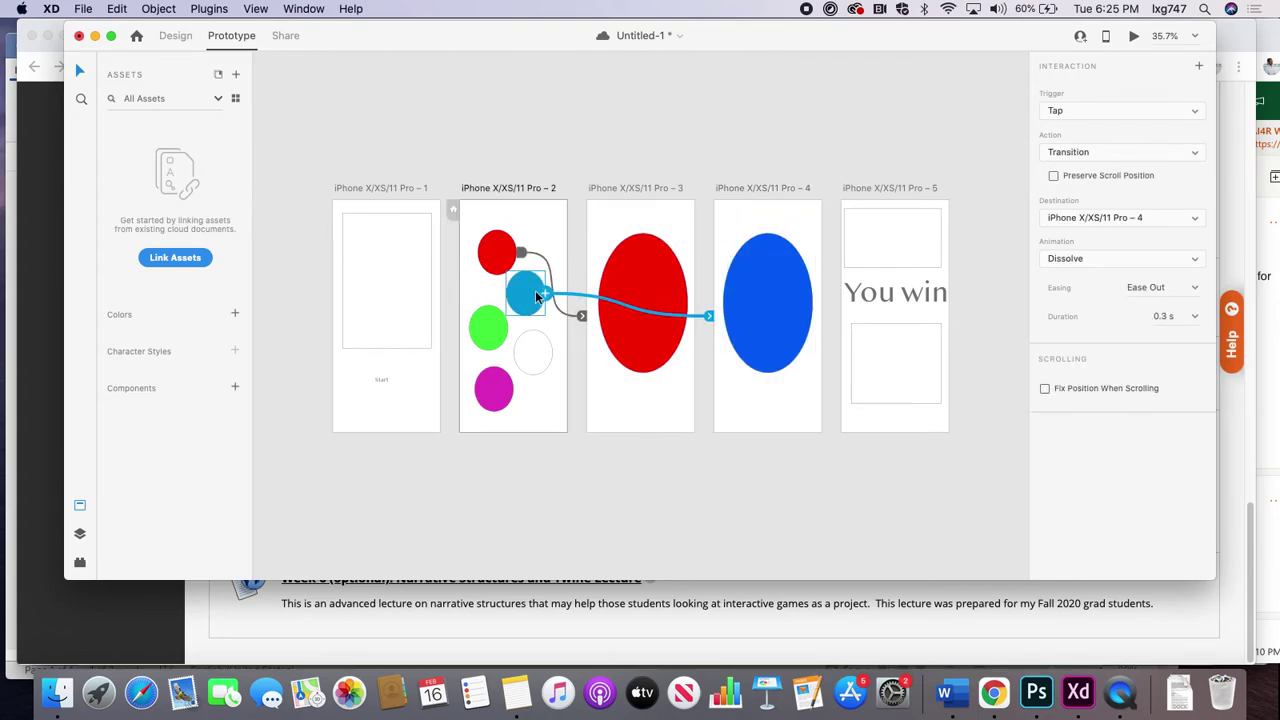
- Link the white circle to the fifth artboard with a tap-triggered Dissolve transition, then return to Design mode and save the document
left_click(532, 358)
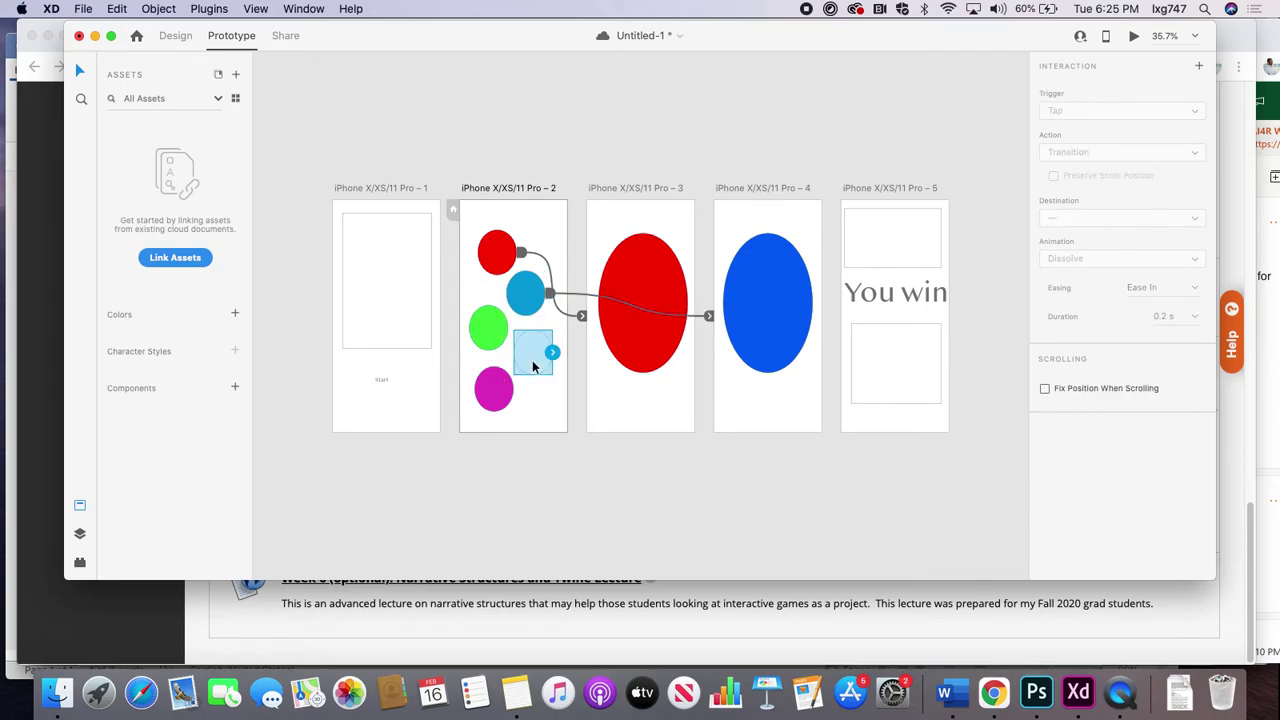
left_click_drag(552, 354, 843, 381)
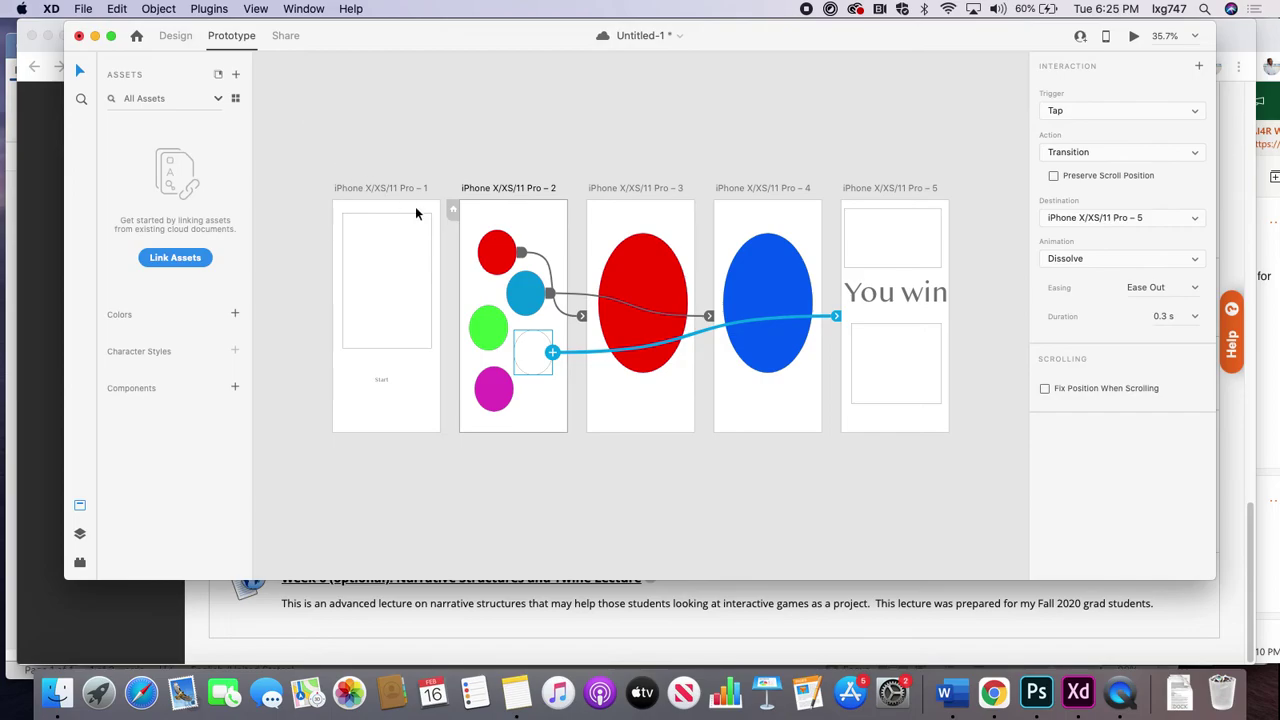
left_click(176, 36)
key("super+s")
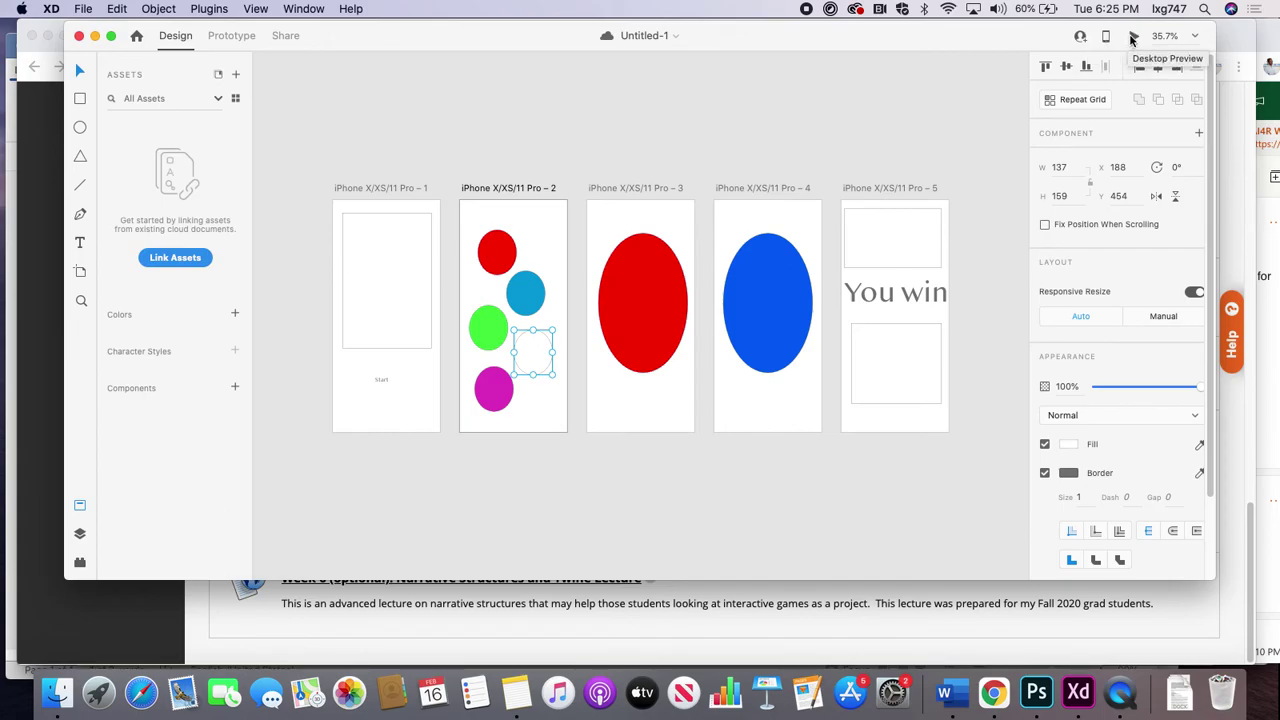
- Preview the prototype from the first artboard, following Start and the red circle, and close the preview
left_click(1131, 37)
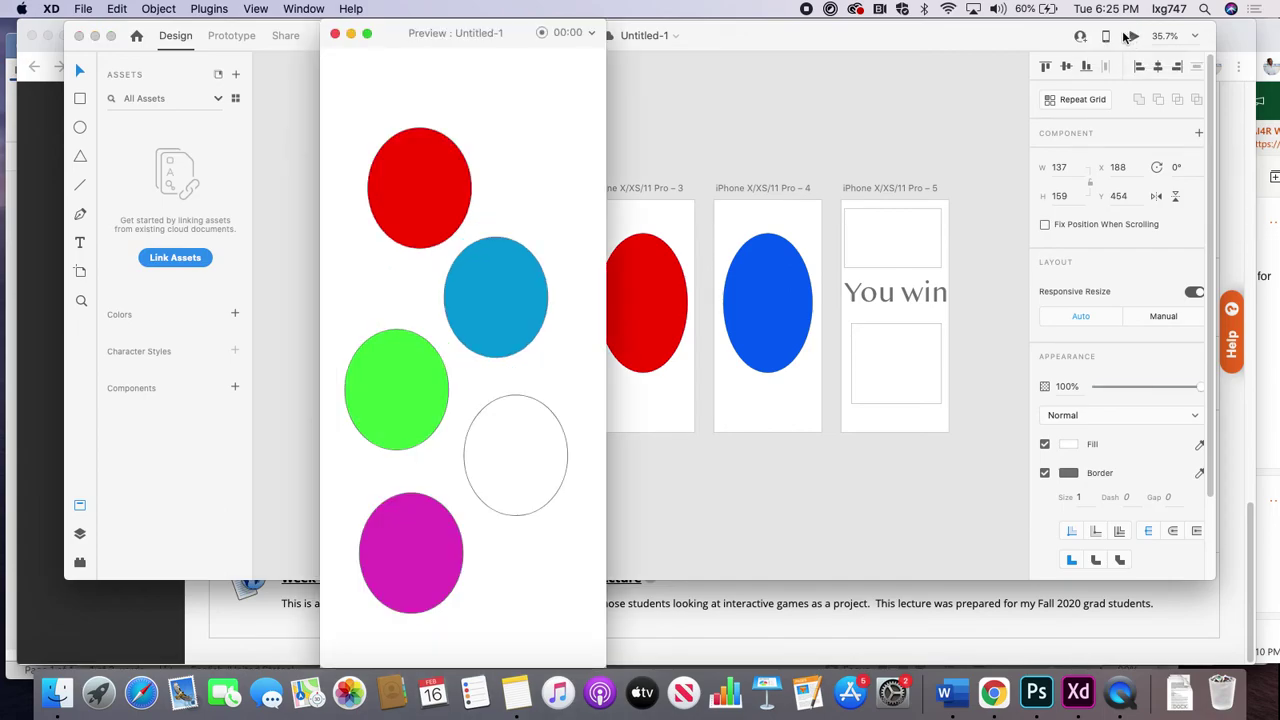
left_click(335, 34)
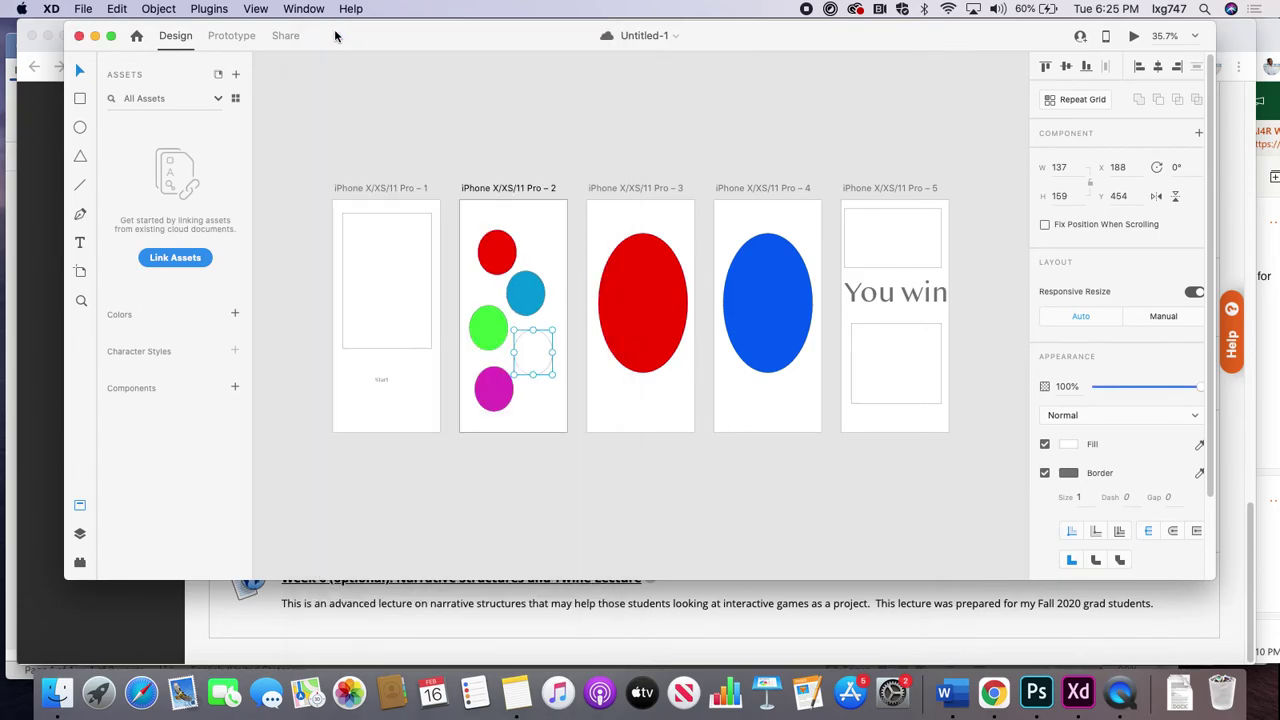
left_click(382, 207)
left_click(497, 246)
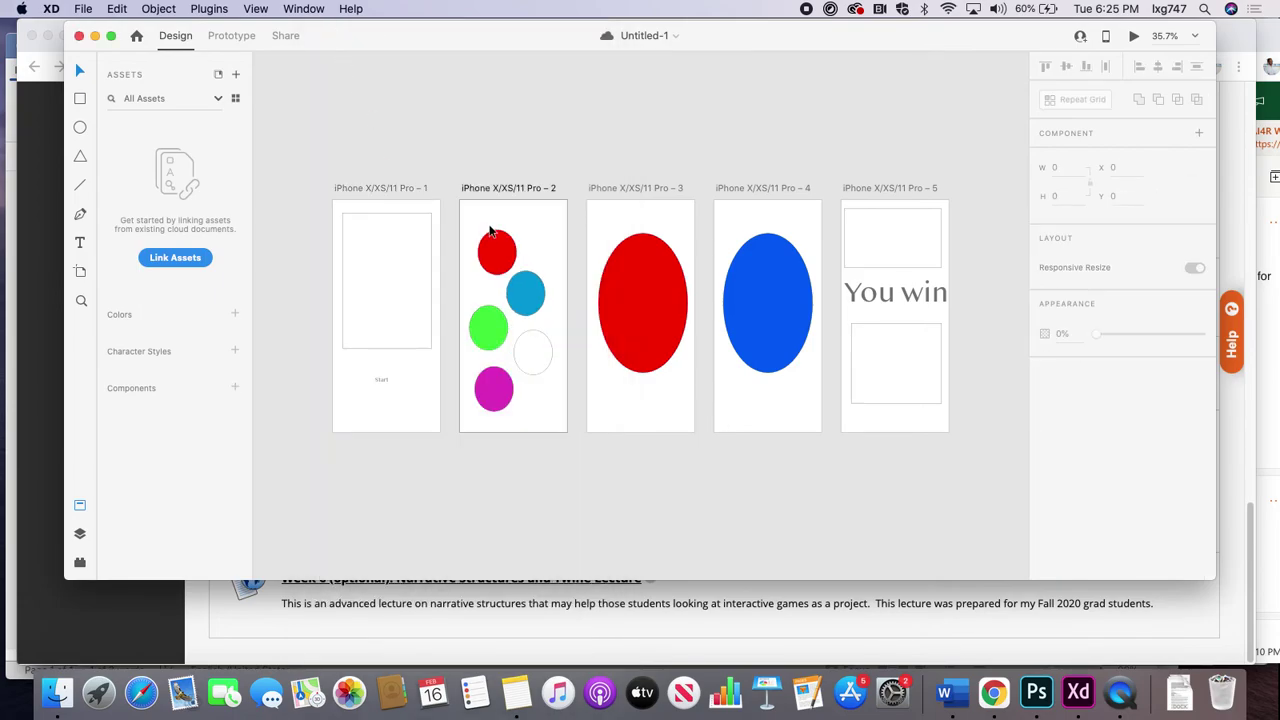
left_click(378, 212)
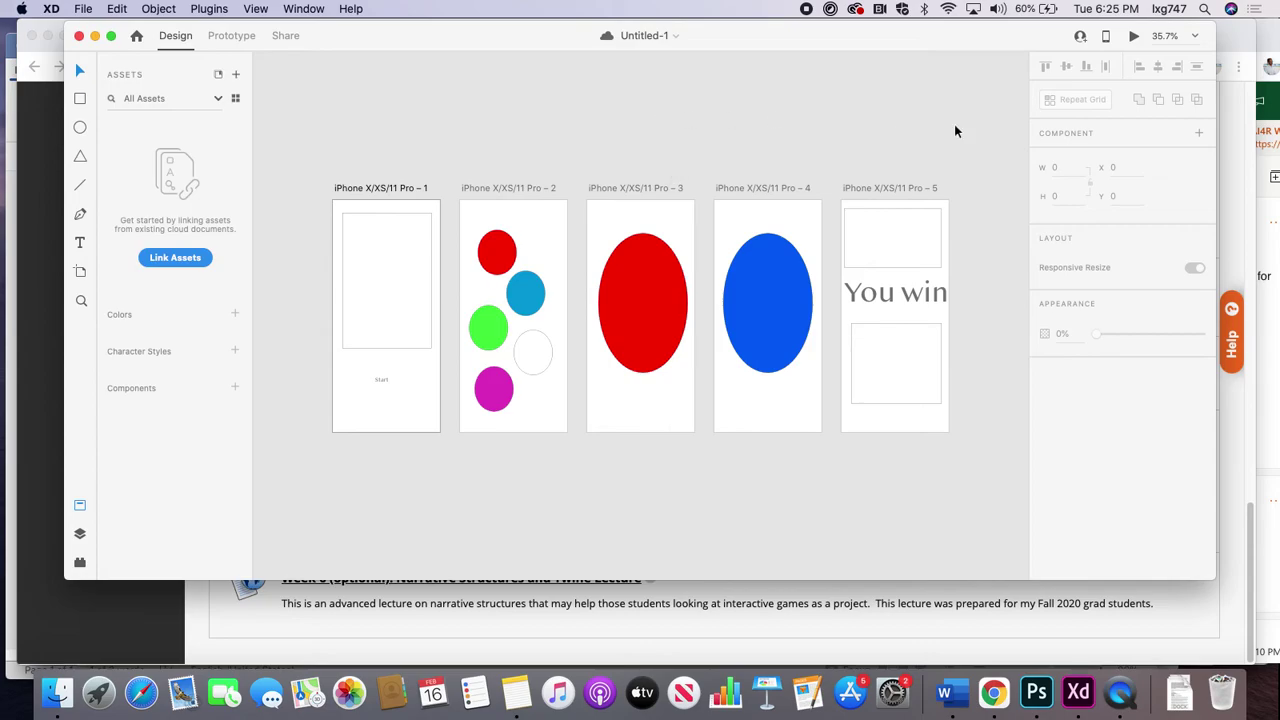
left_click(1138, 35)
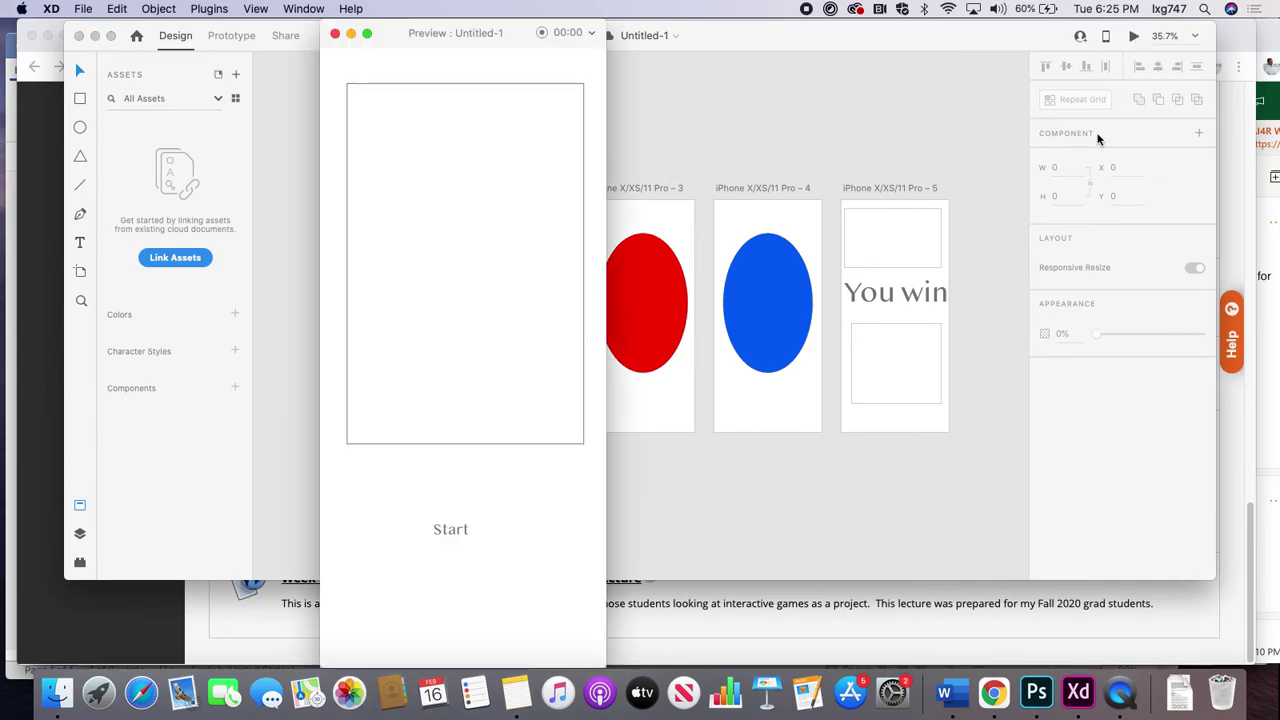
left_click(448, 530)
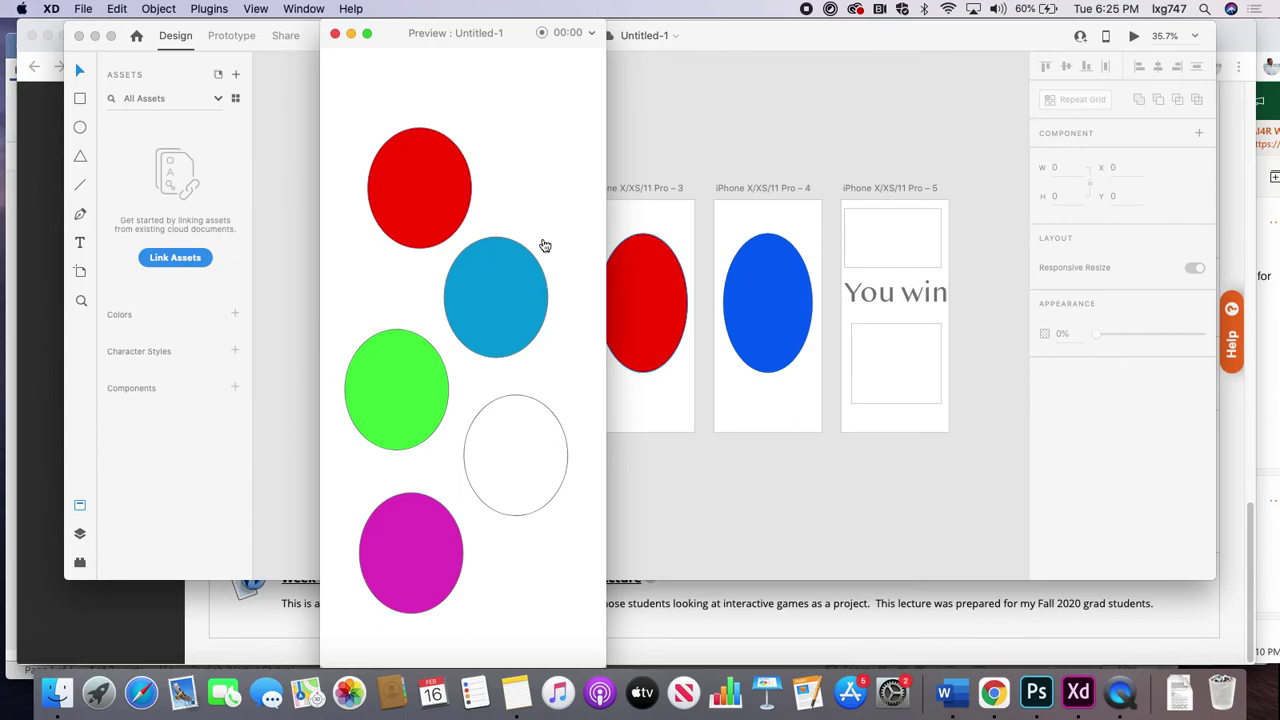
left_click(426, 178)
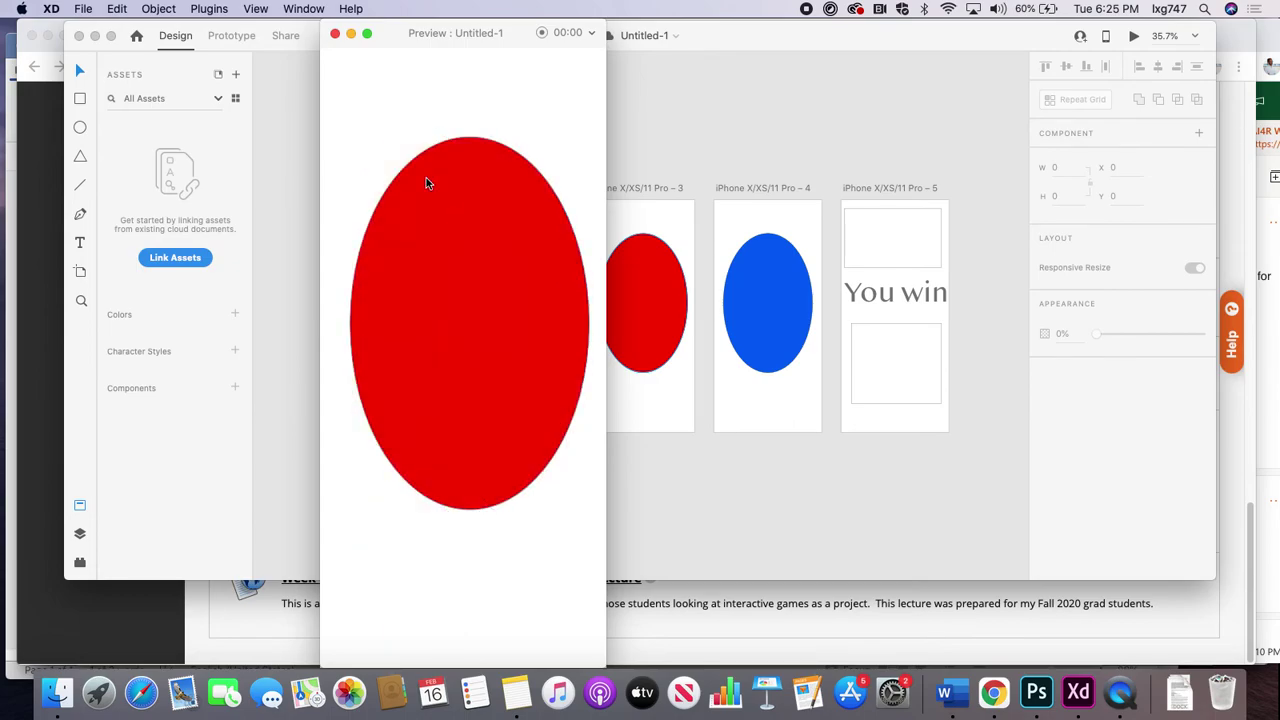
left_click(335, 34)
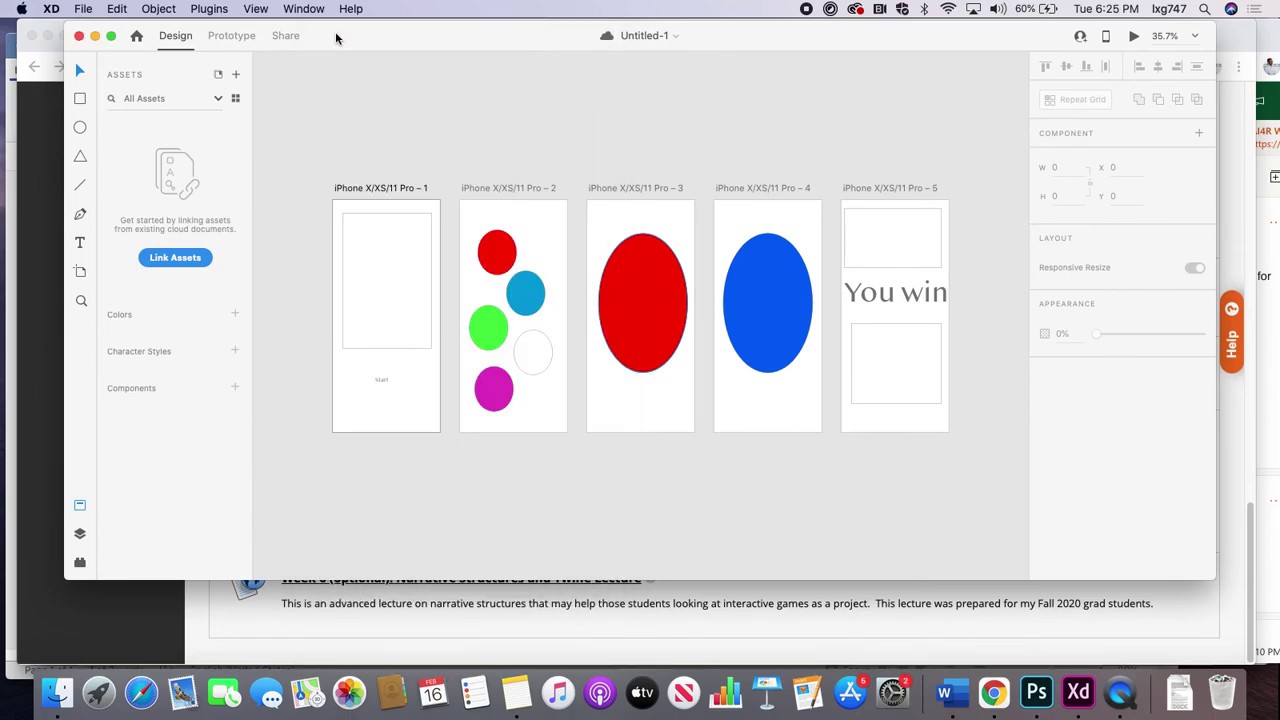
- Preview the path from Start through the blue circle and close the preview
left_click(1134, 36)
left_click(448, 510)
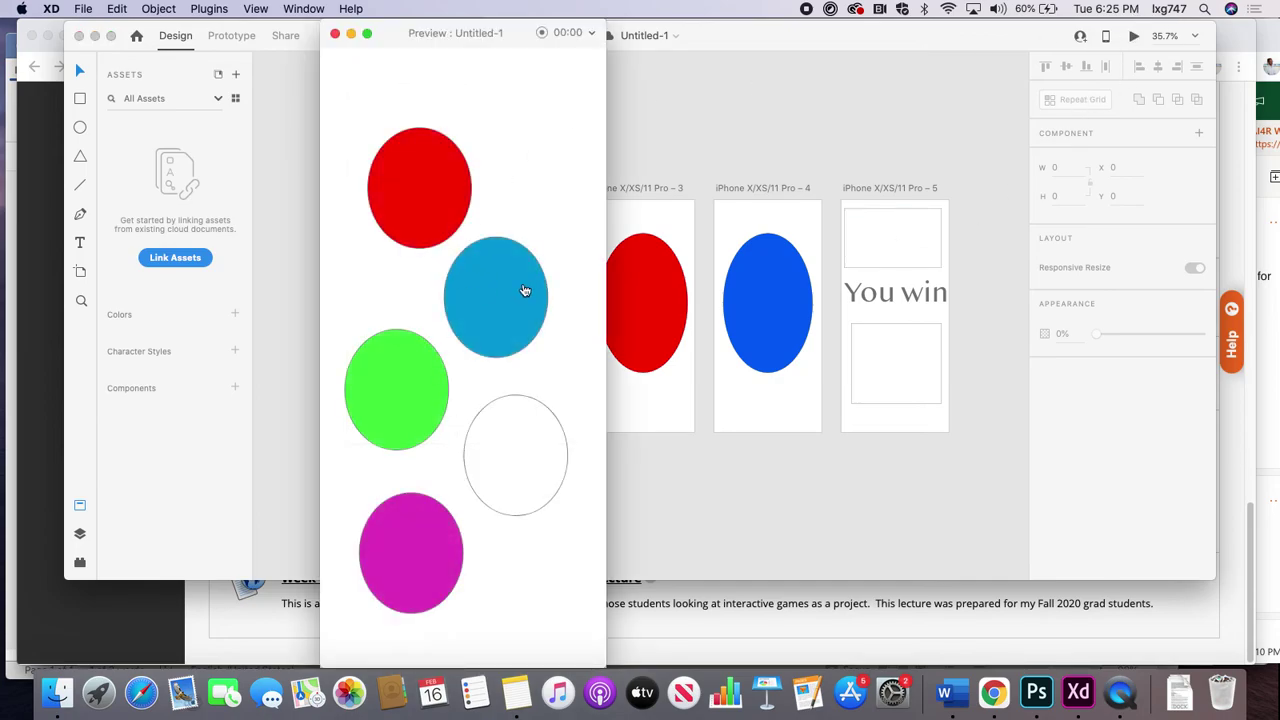
left_click(523, 286)
left_click(335, 34)
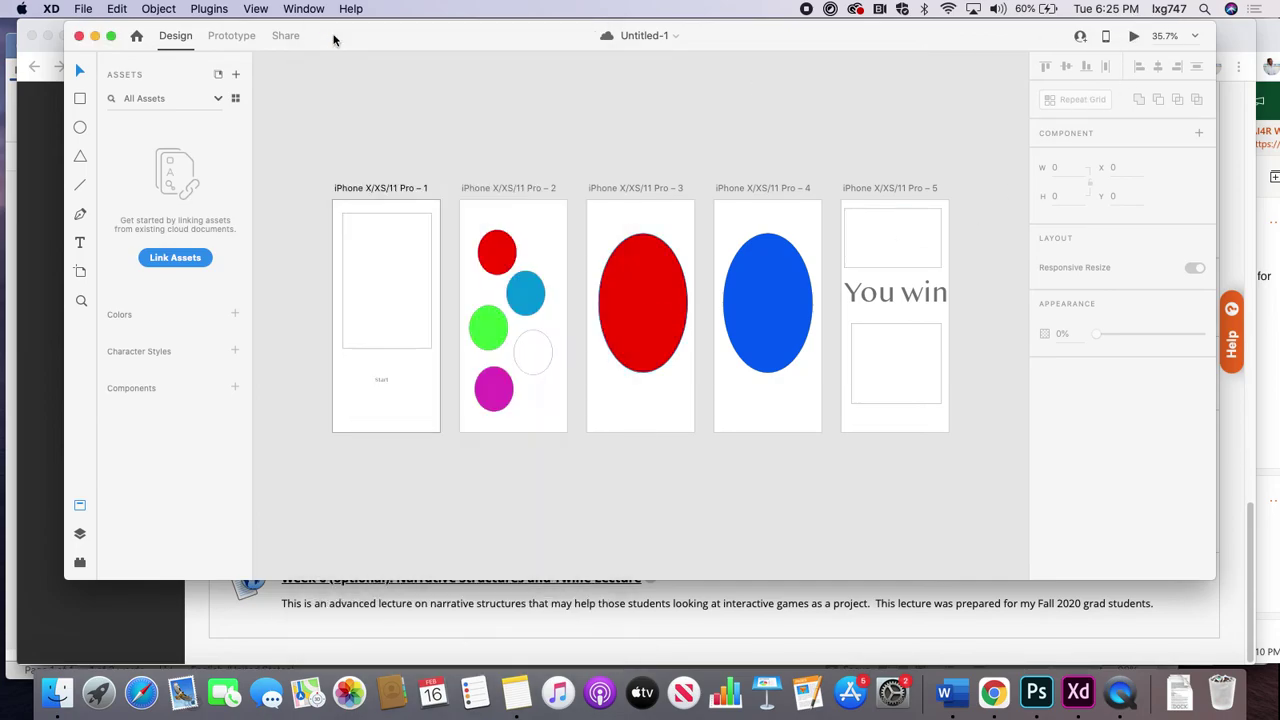
- Preview the path from Start through the white circle to the "You win" screen and close the preview
left_click(1134, 36)
left_click(462, 546)
left_click(525, 467)
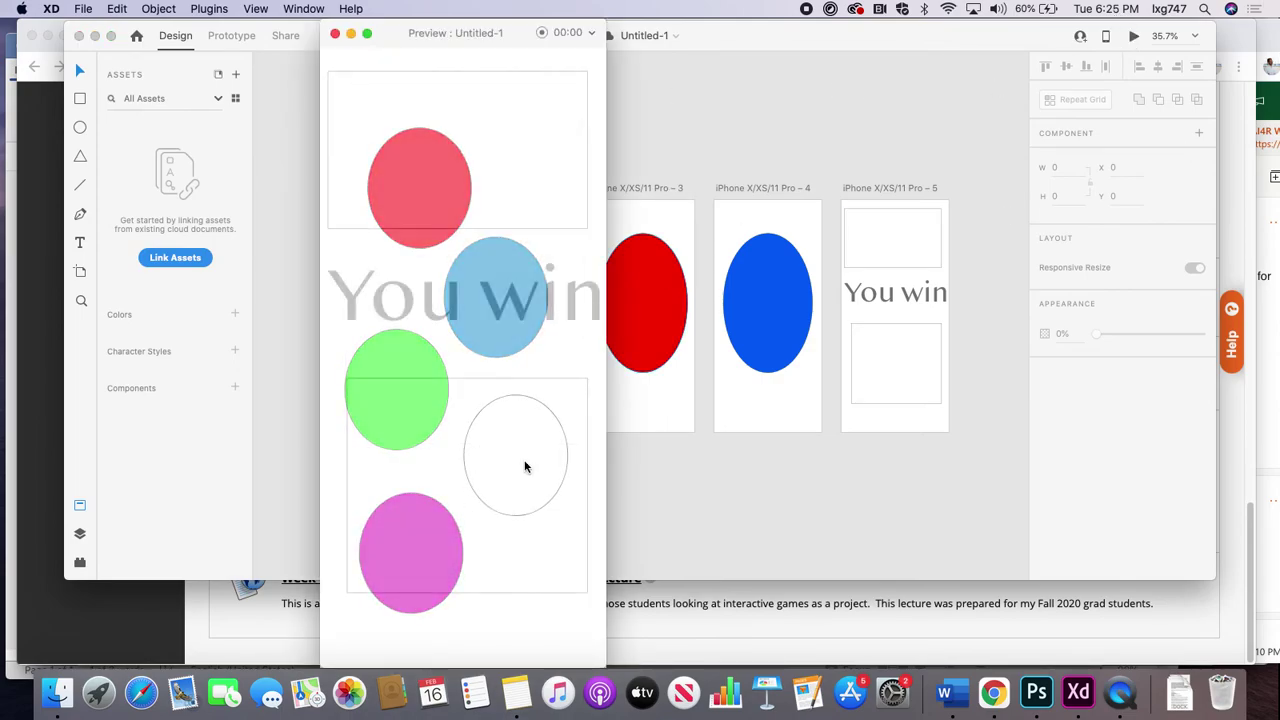
left_click(335, 35)
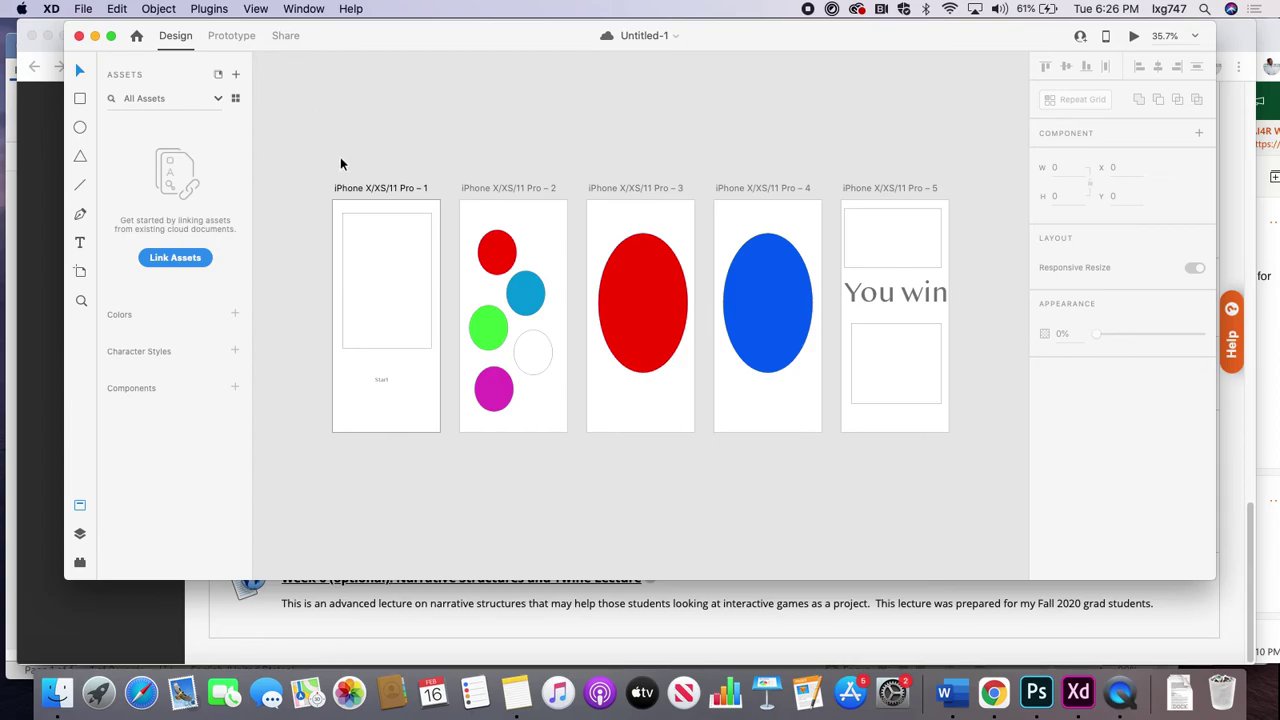
left_click(82, 9)
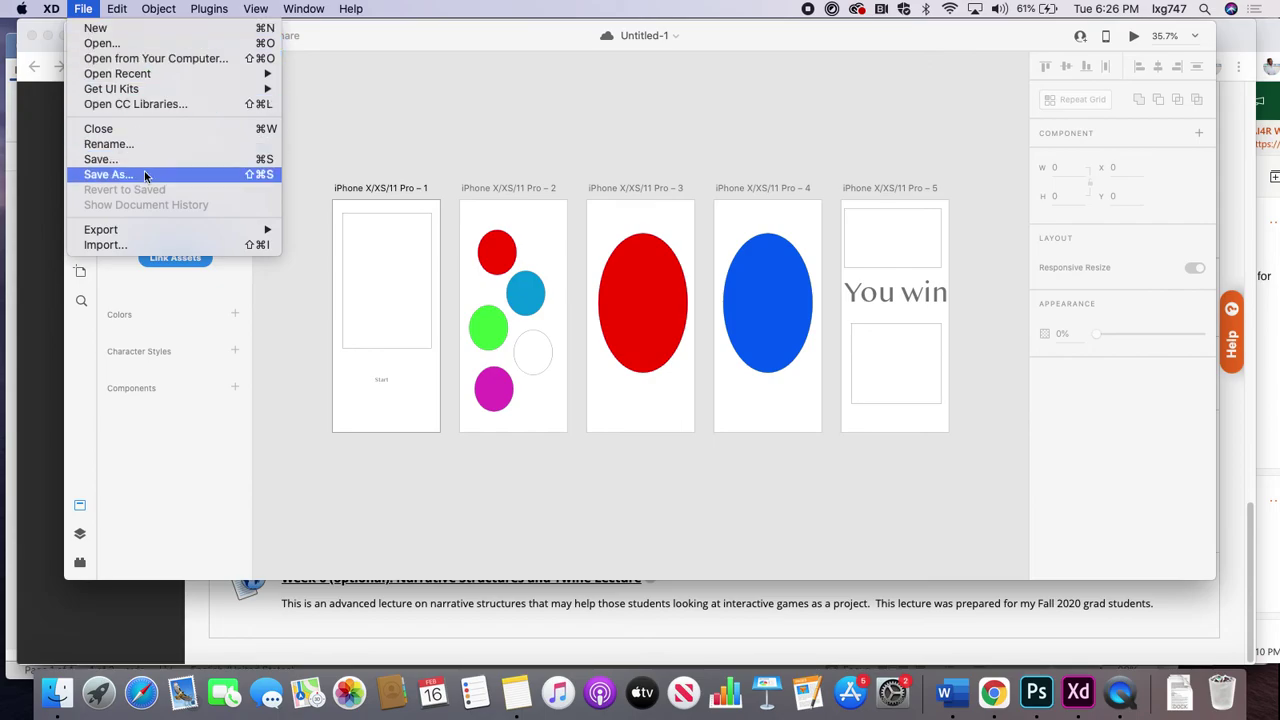
left_click(152, 244)
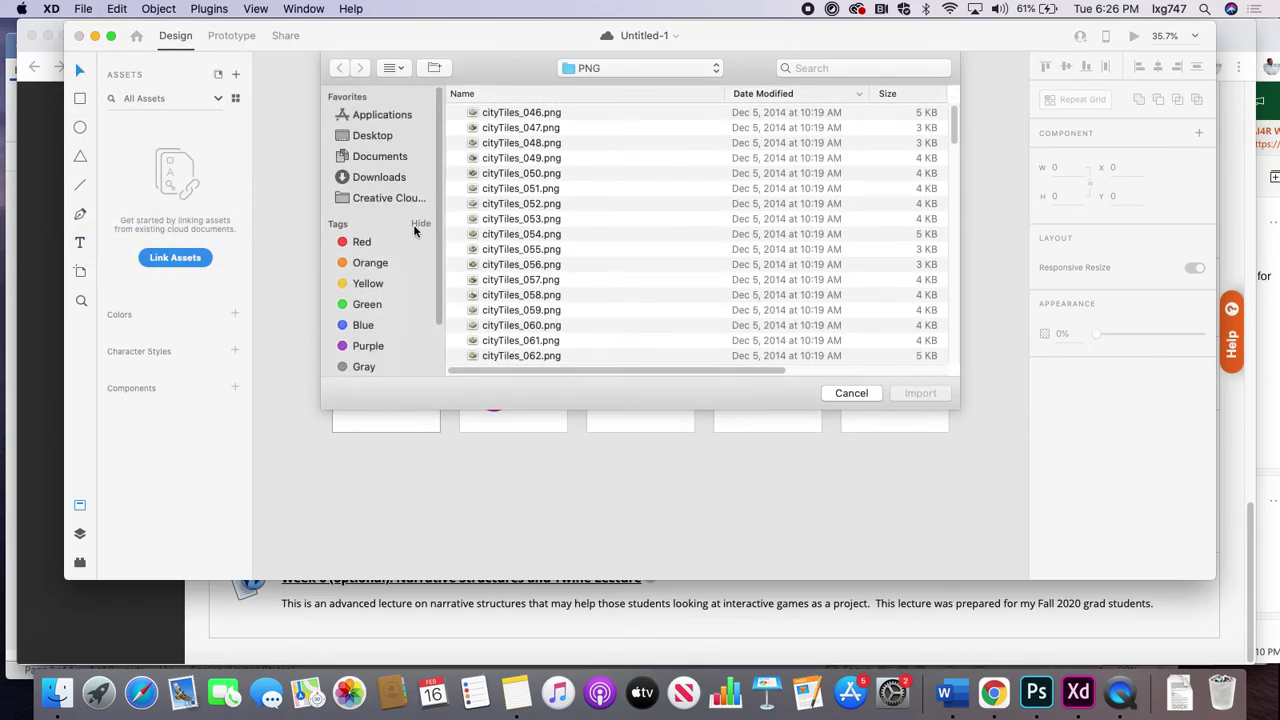
left_click(851, 393)
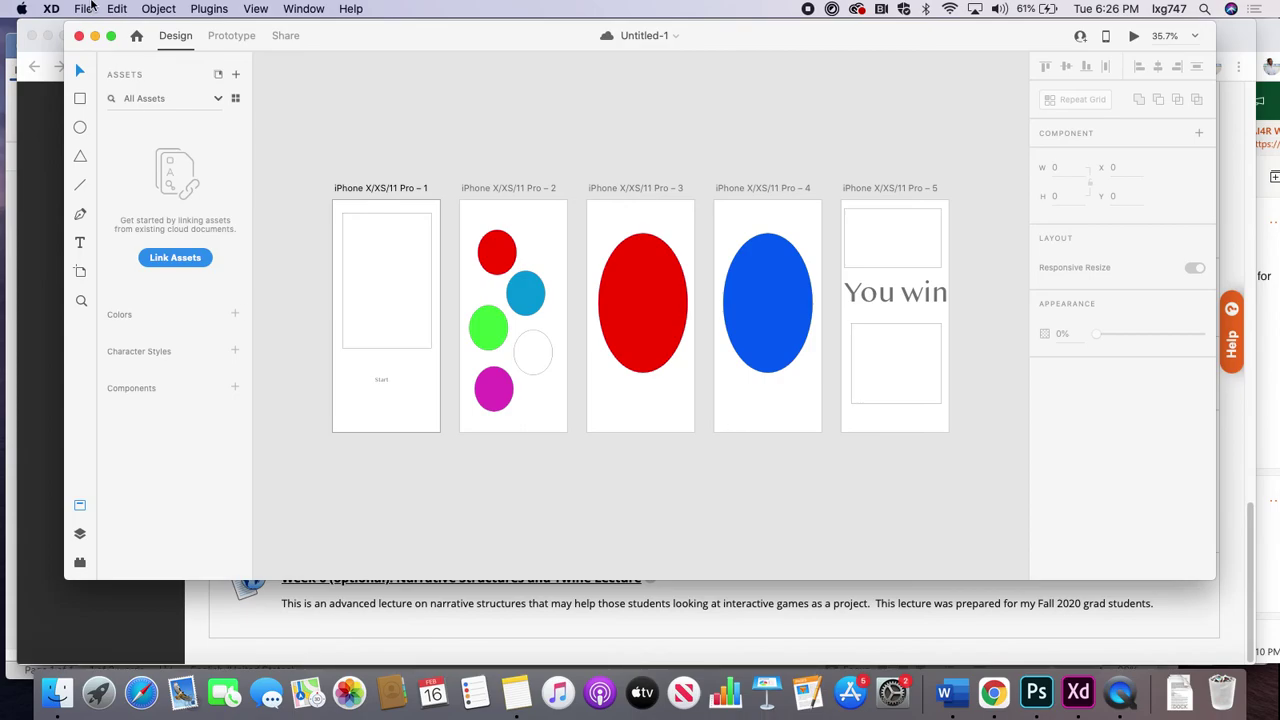
- Import the image cityTiles_047.png from the PNG folder onto the first artboard
left_click(83, 9)
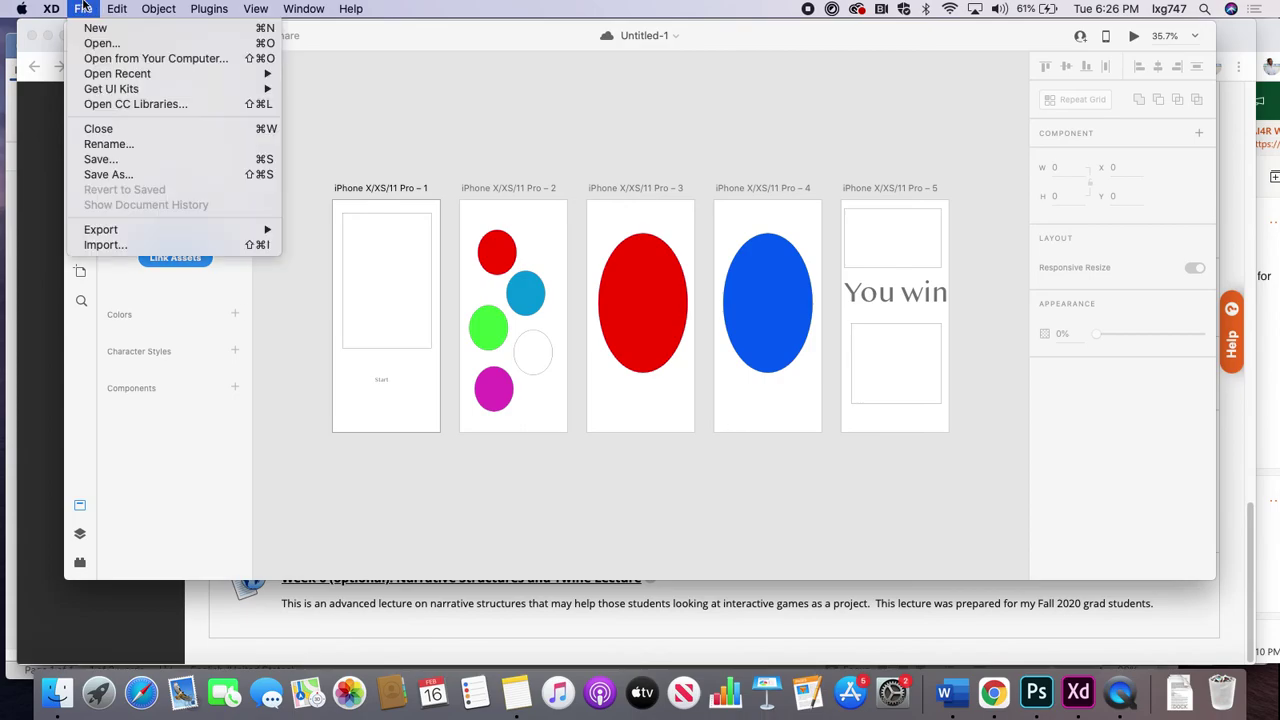
left_click(108, 244)
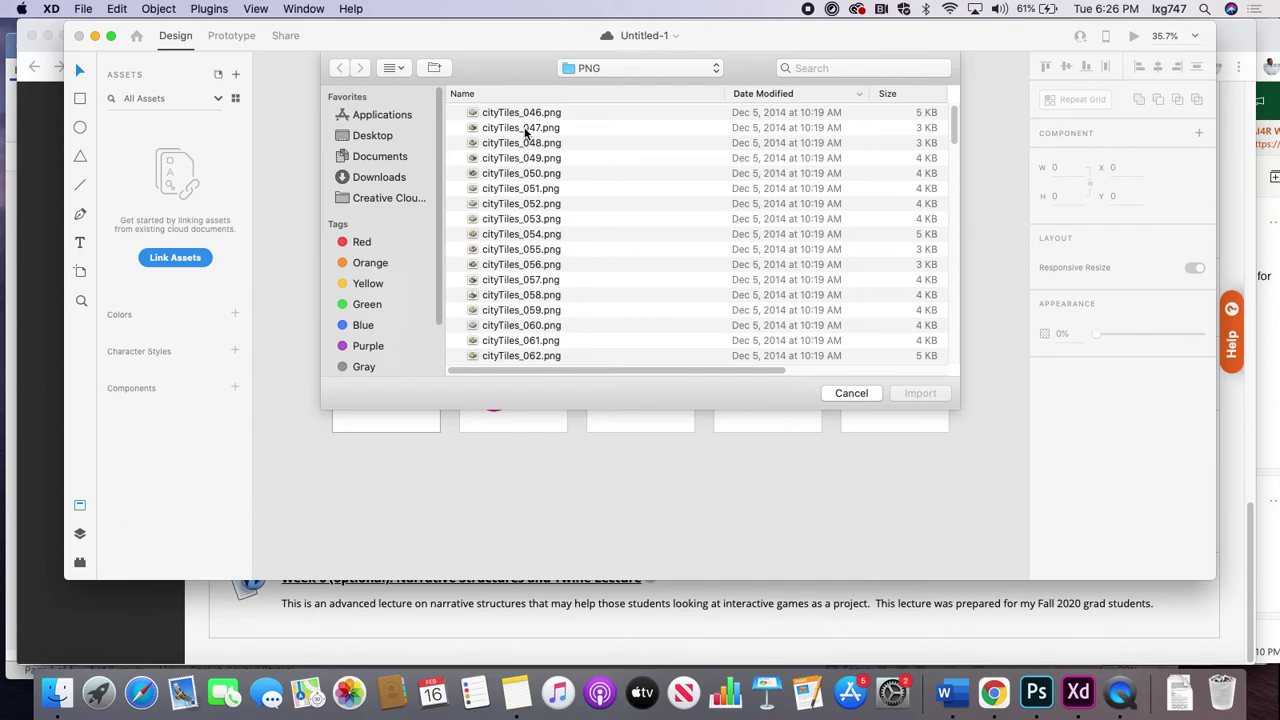
left_click(524, 128)
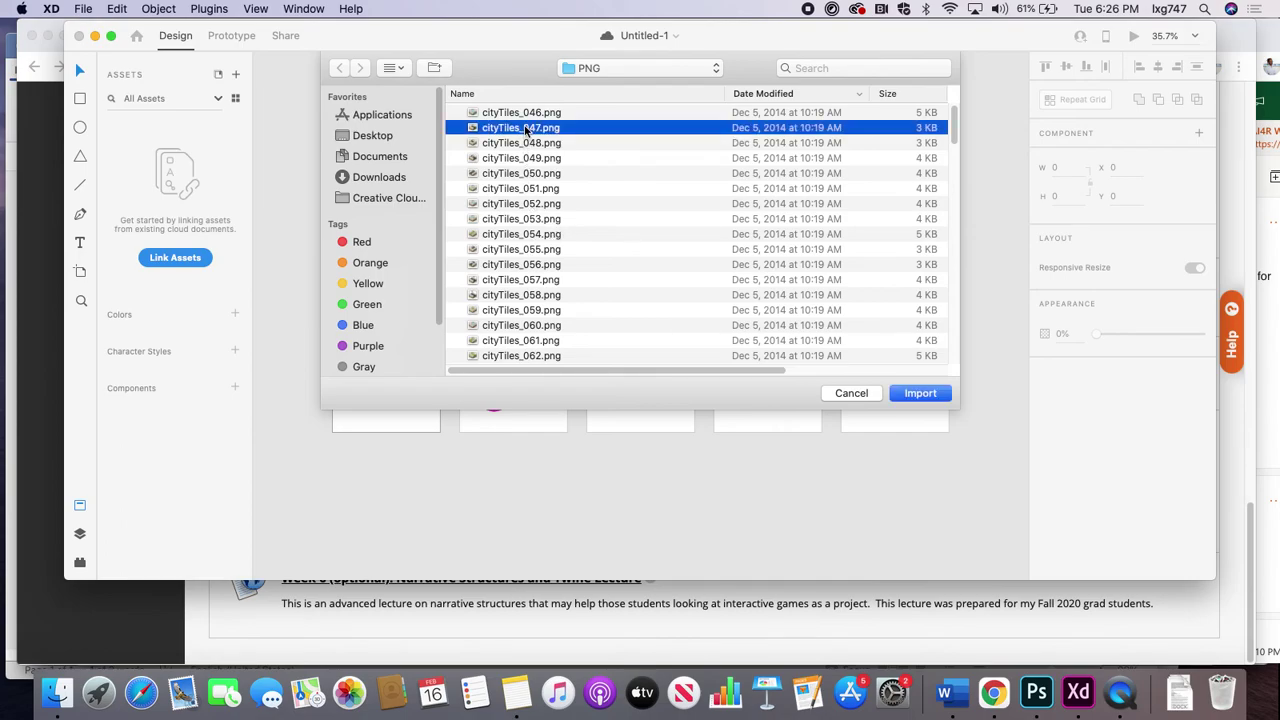
left_click(922, 392)
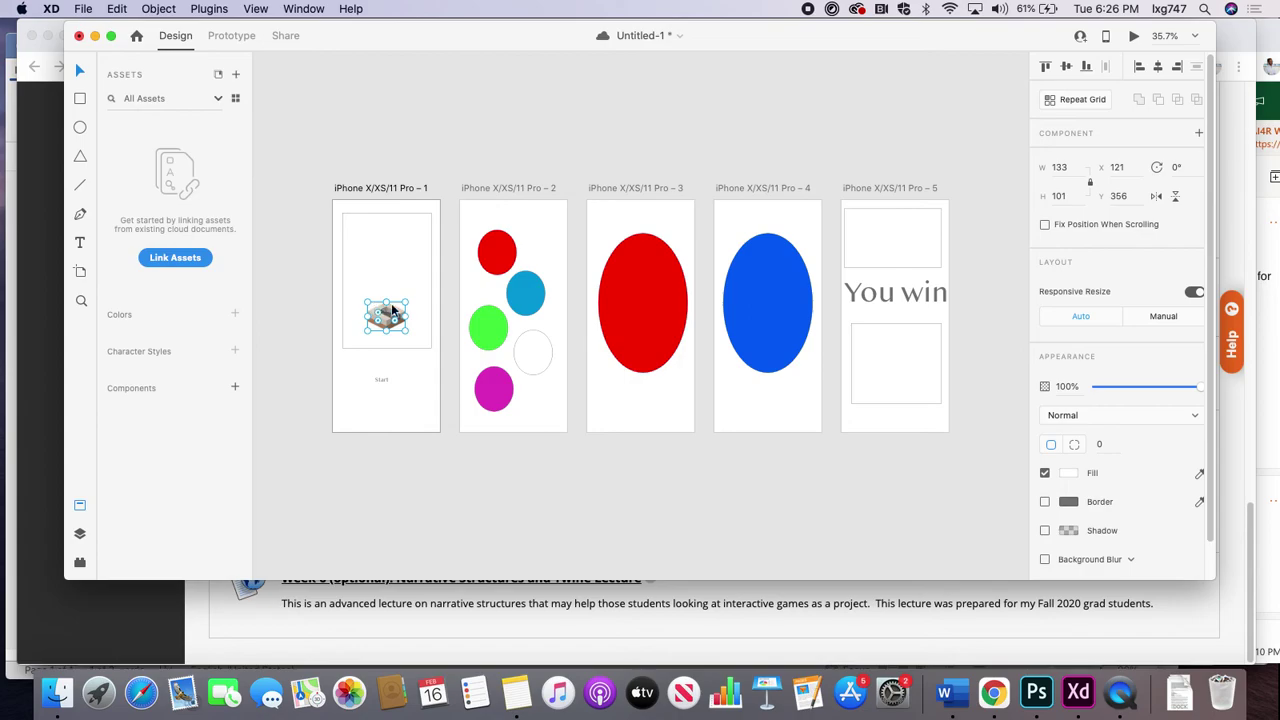
- Move the imported tile to about X 62, Y 191 and place a copy diagonally adjoining it at about X 124, Y 223
scroll(392, 310, "up", 5)
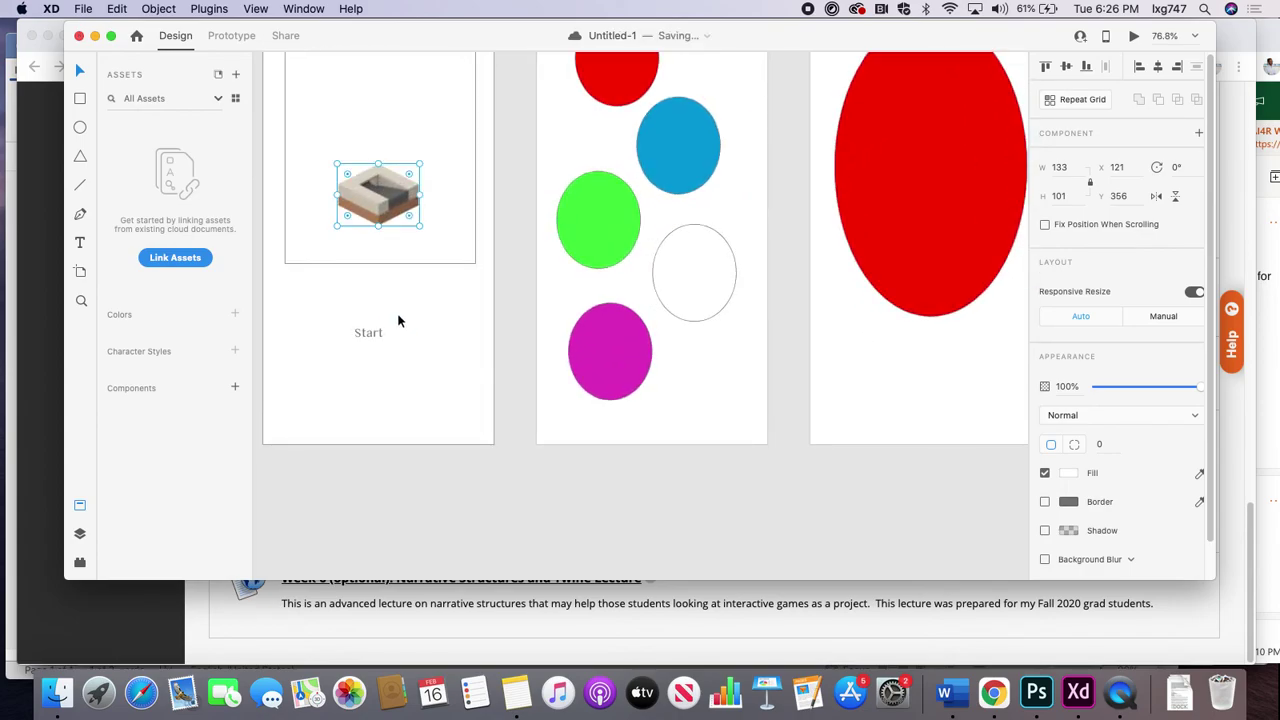
scroll(398, 320, "up", 3)
scroll(460, 332, "up", 2)
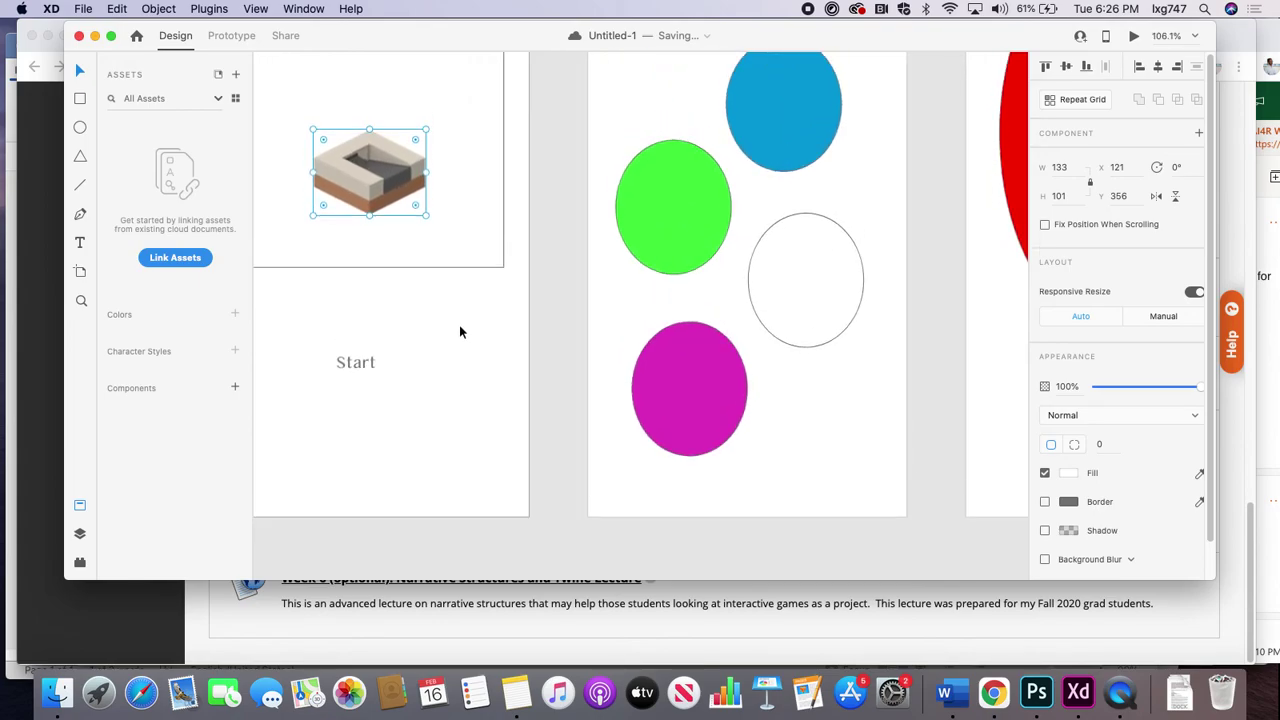
scroll(460, 332, "up", 3)
left_click_drag(338, 336, 291, 198)
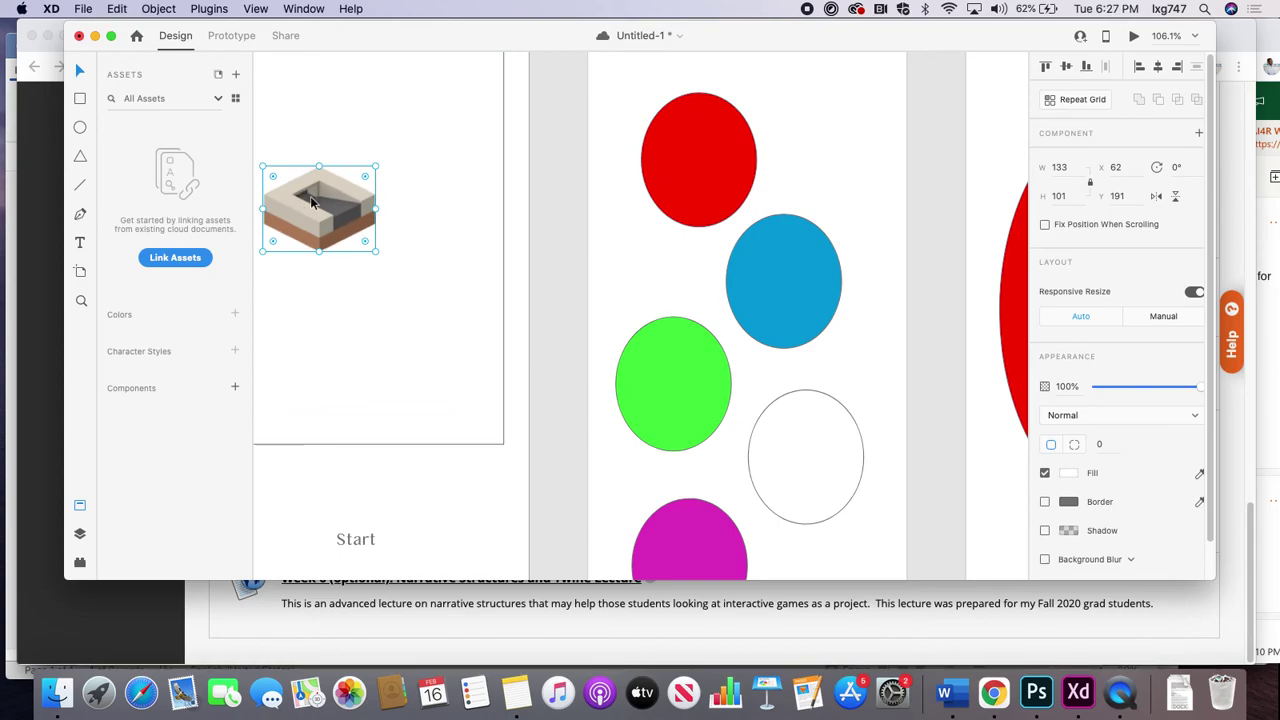
left_click_drag(311, 203, 360, 219)
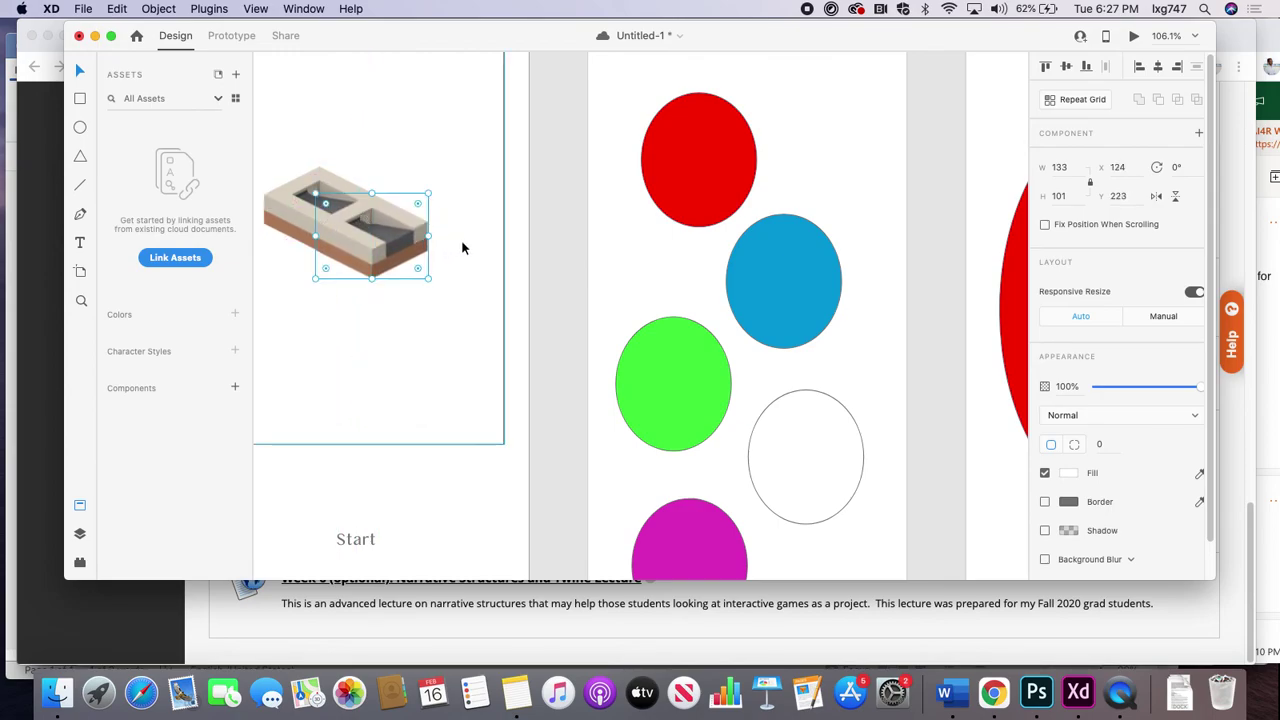
- Import cityTiles_050.png and arrange three copies as a diagonal street below the first two tiles, the lowest at about X 63, Y 319
left_click(84, 9)
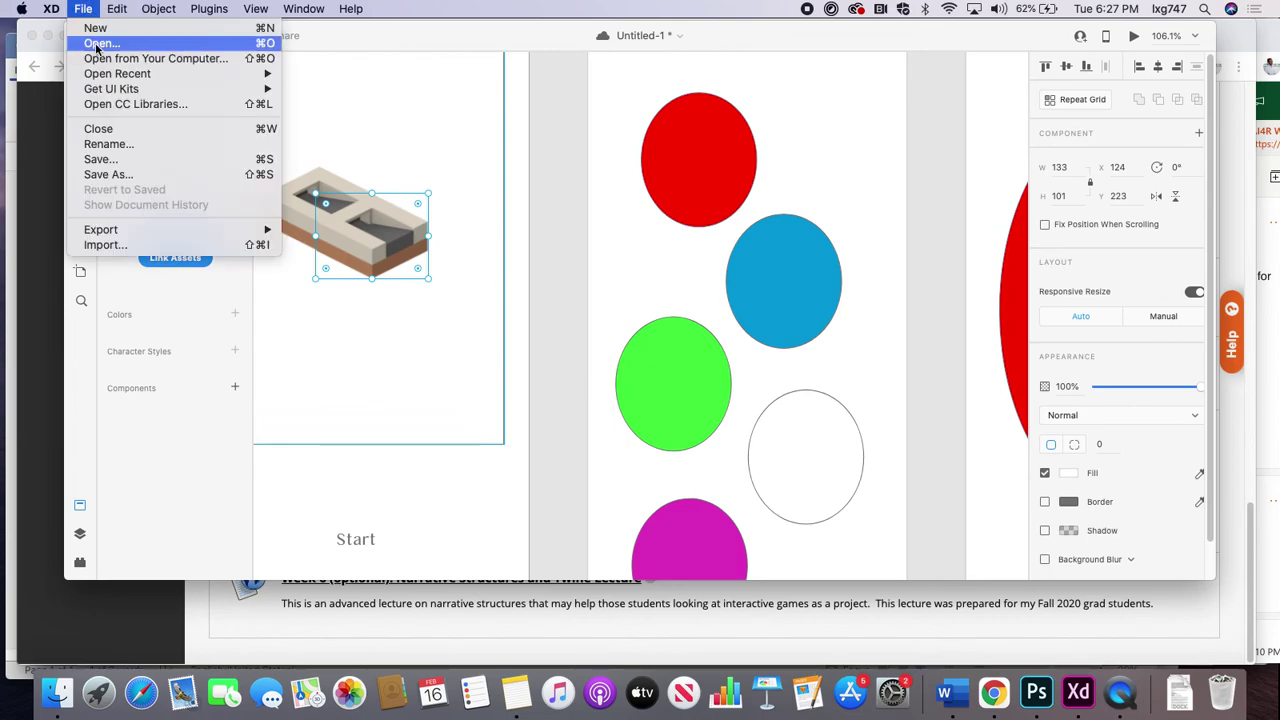
left_click(92, 245)
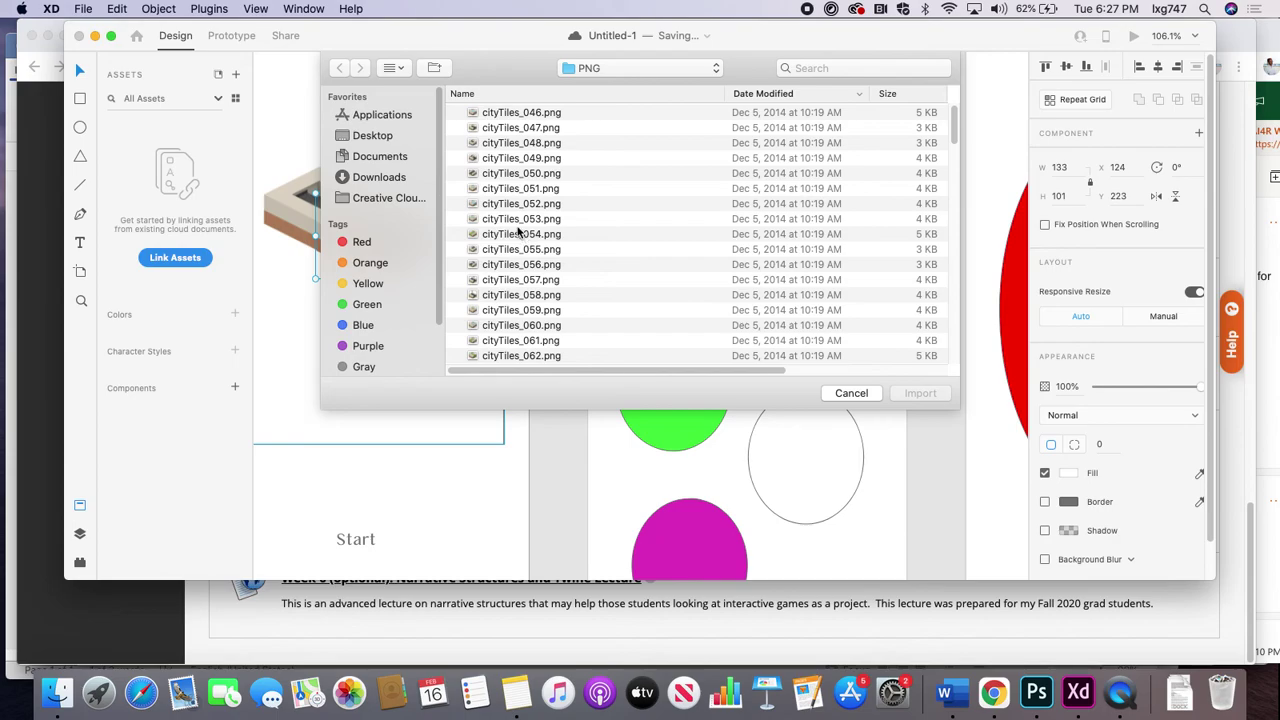
double_click(500, 173)
left_click_drag(382, 326, 312, 316)
key("super+z")
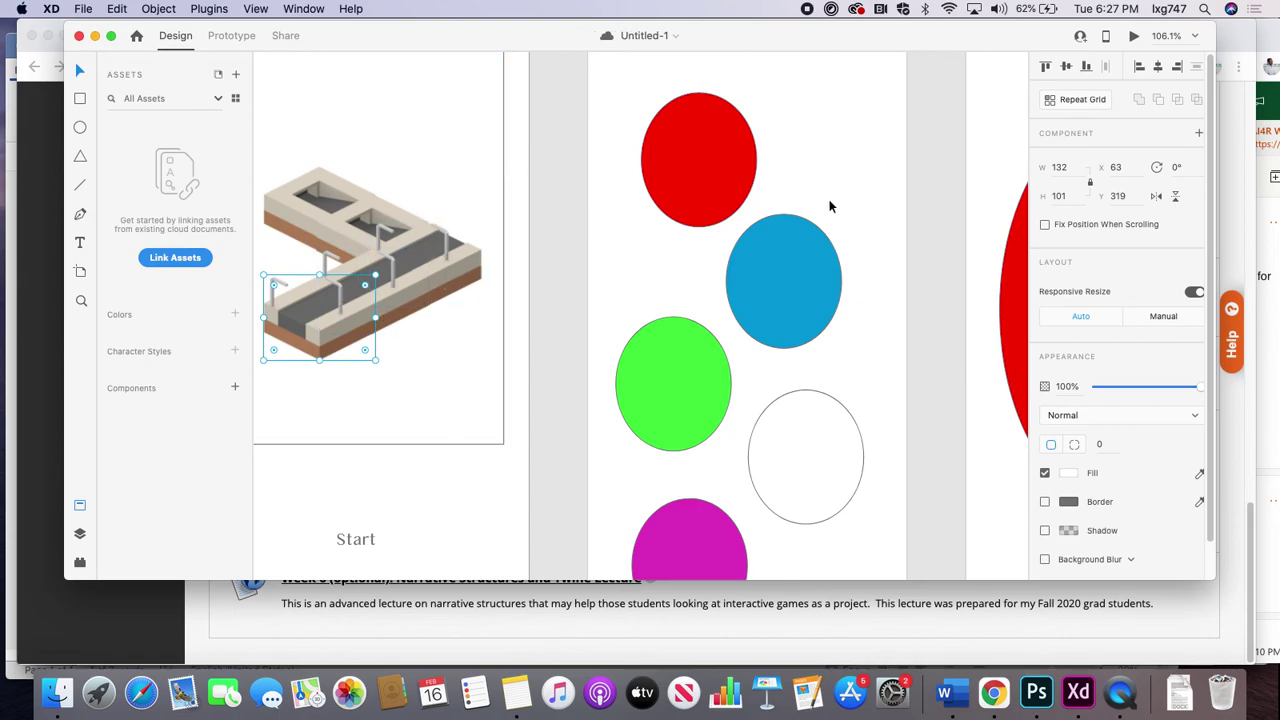
- Preview the prototype from Start through the red circle to its large red circle screen and close the preview
left_click(1134, 36)
left_click(451, 529)
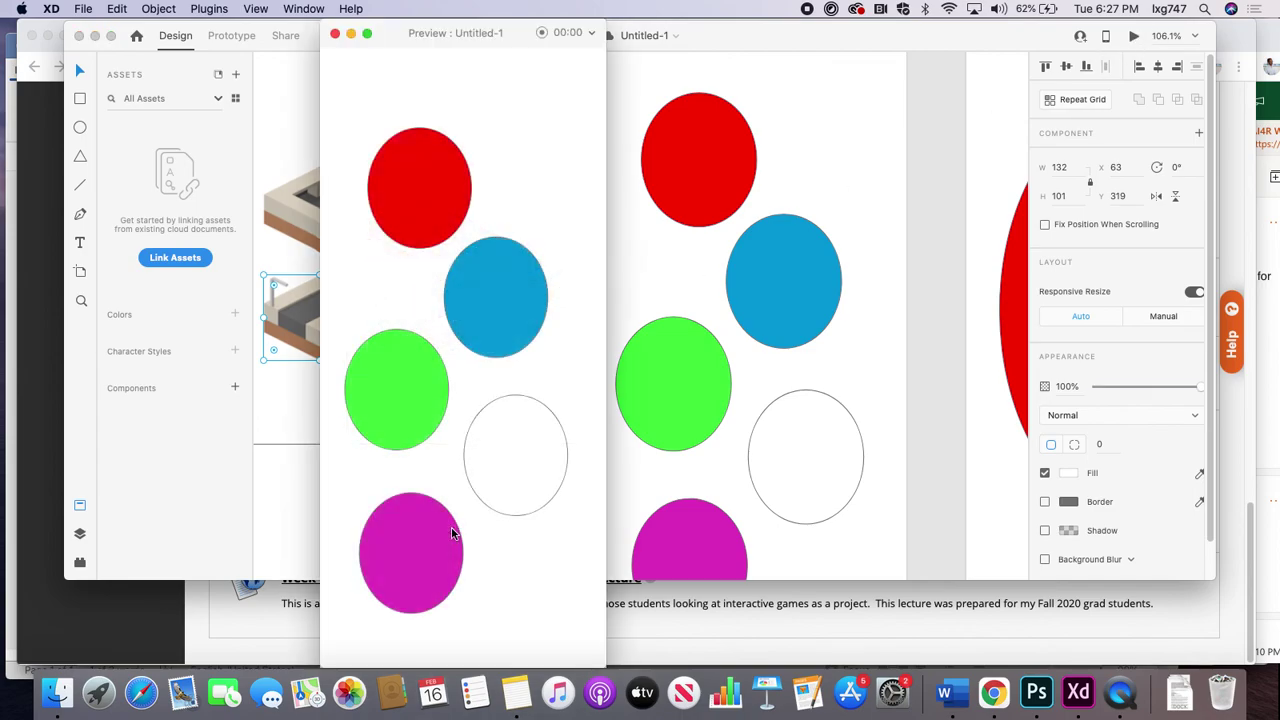
left_click(434, 214)
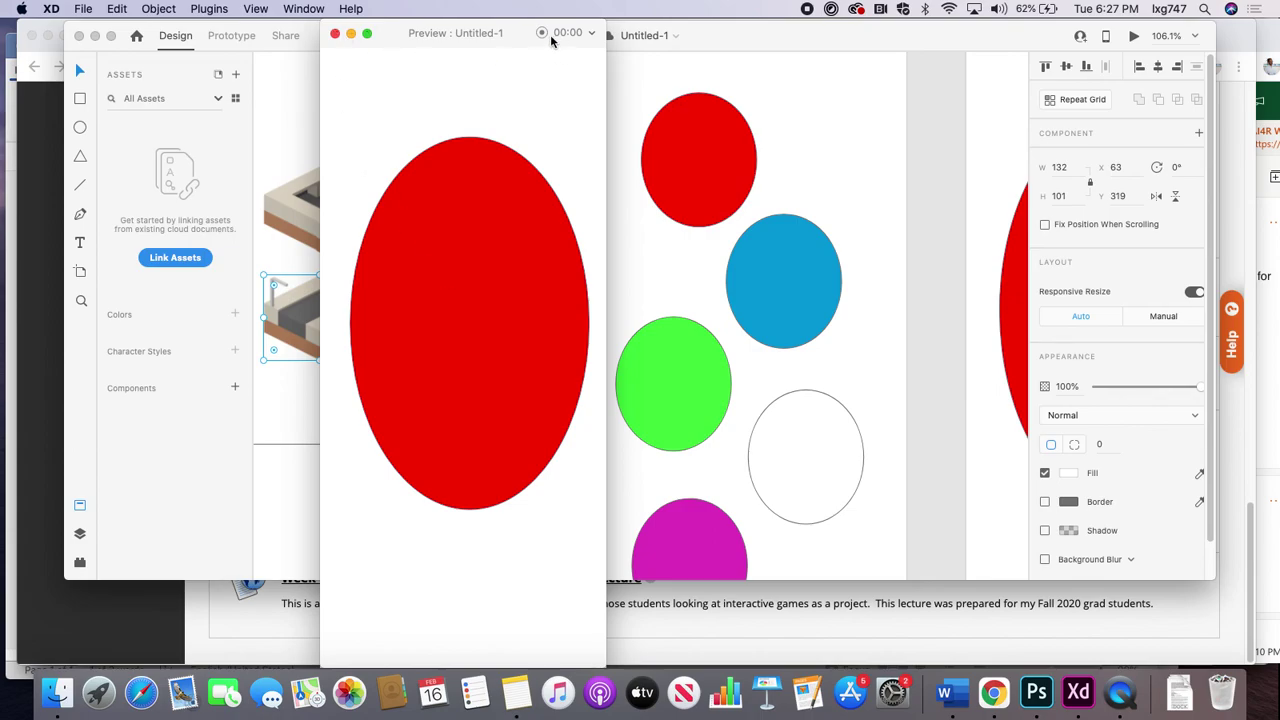
left_click(335, 34)
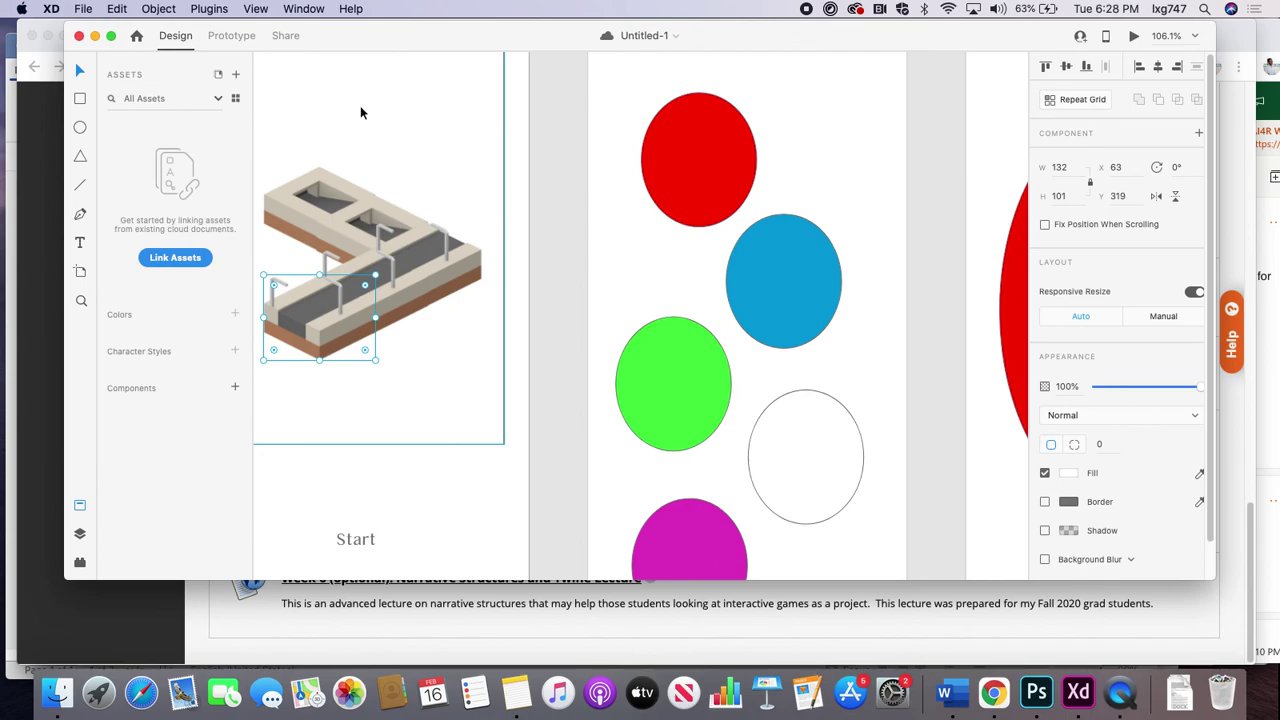
- Review the prototype interaction links and the share link settings, and return to Design mode
left_click(229, 38)
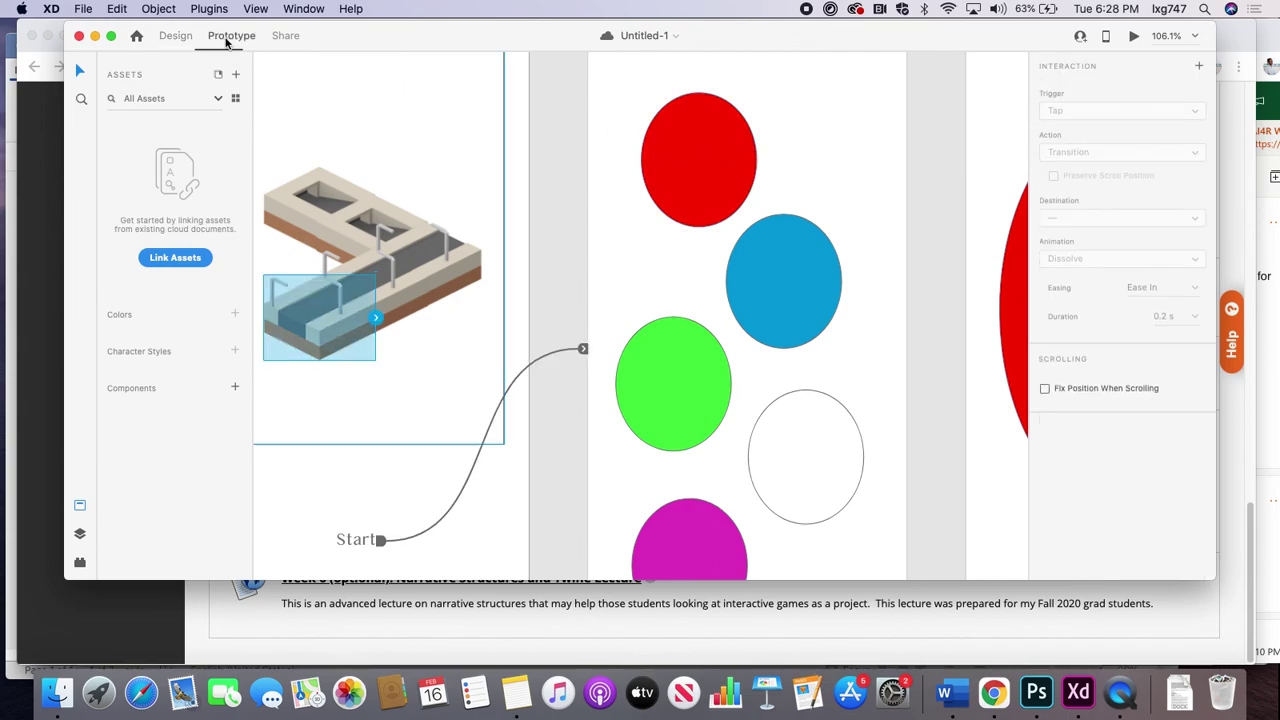
left_click(287, 36)
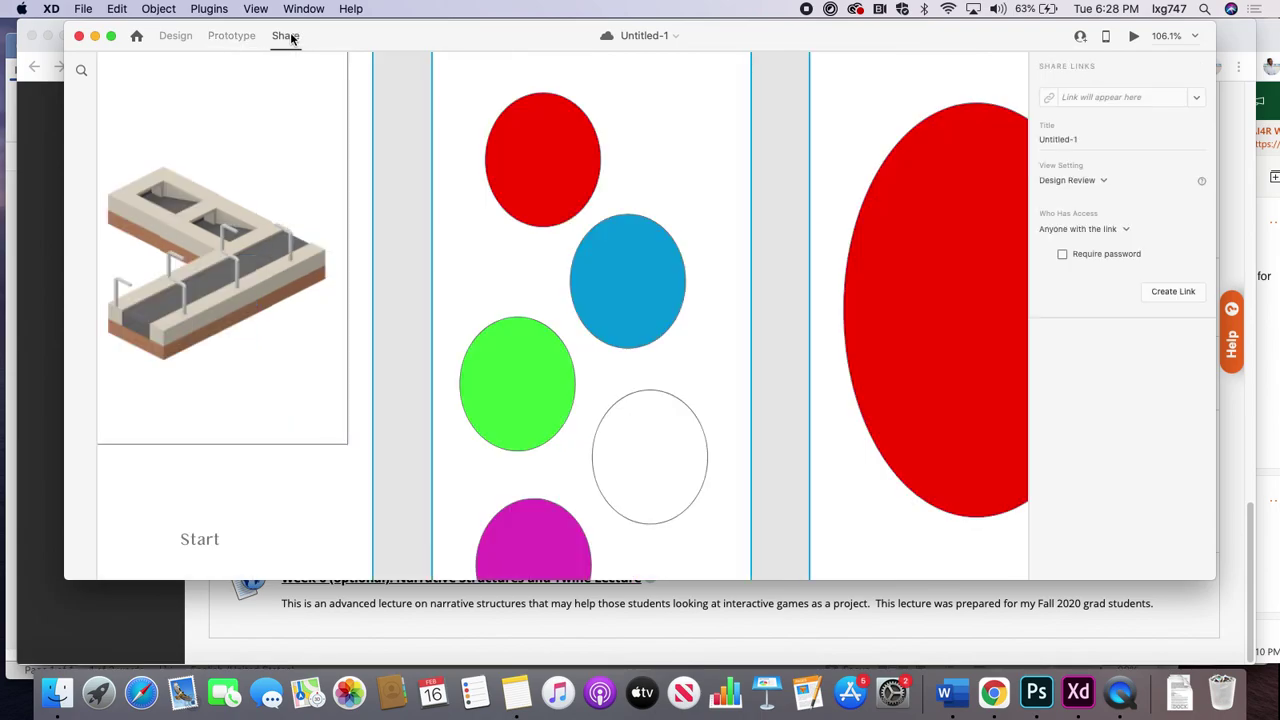
left_click(226, 36)
left_click(176, 37)
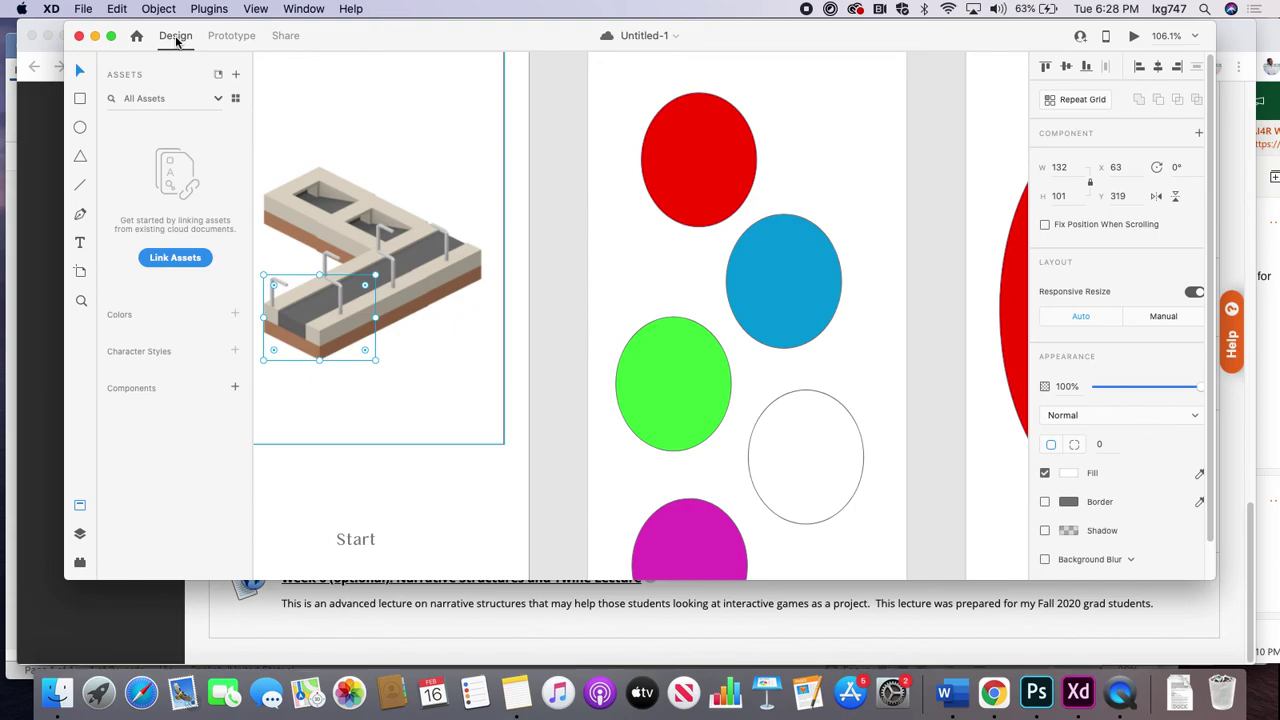